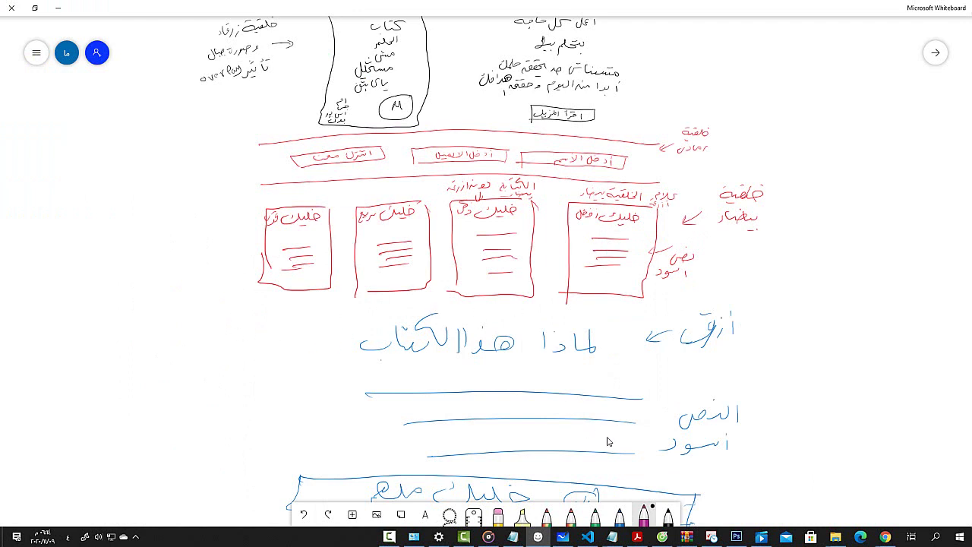
Step: Switch to Balsamiq Wireframes and open the source of the 960 Grid 12 Column Template symbol for editing
left_click(536, 538)
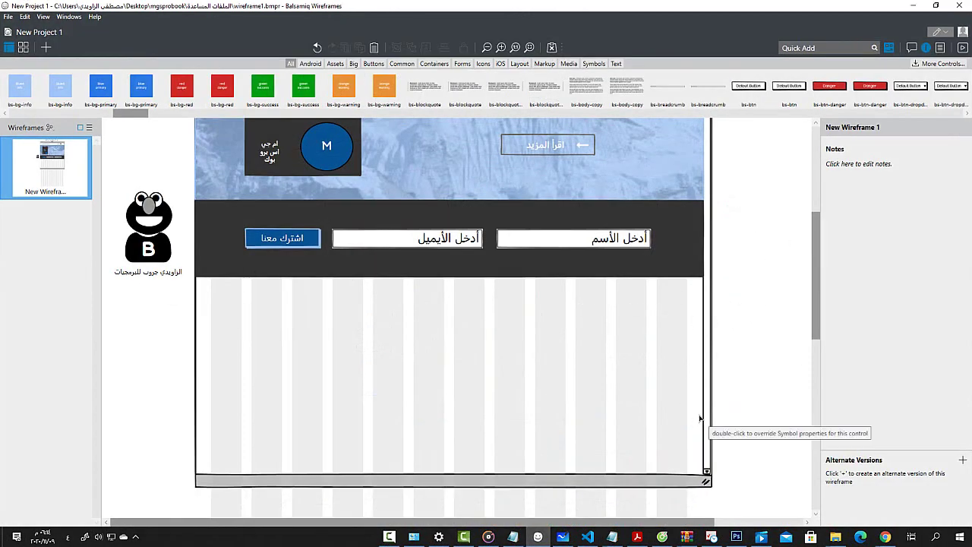
left_click(548, 483)
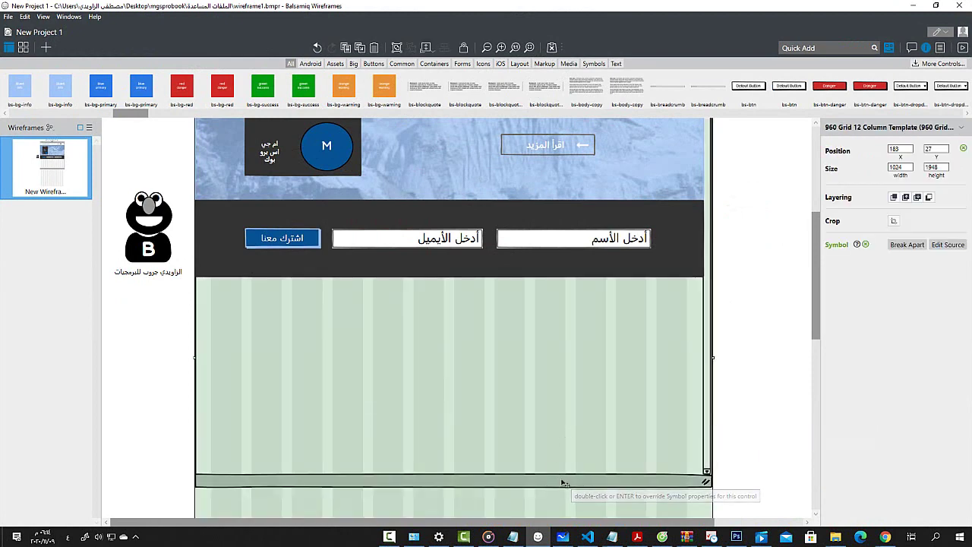
double_click(564, 482)
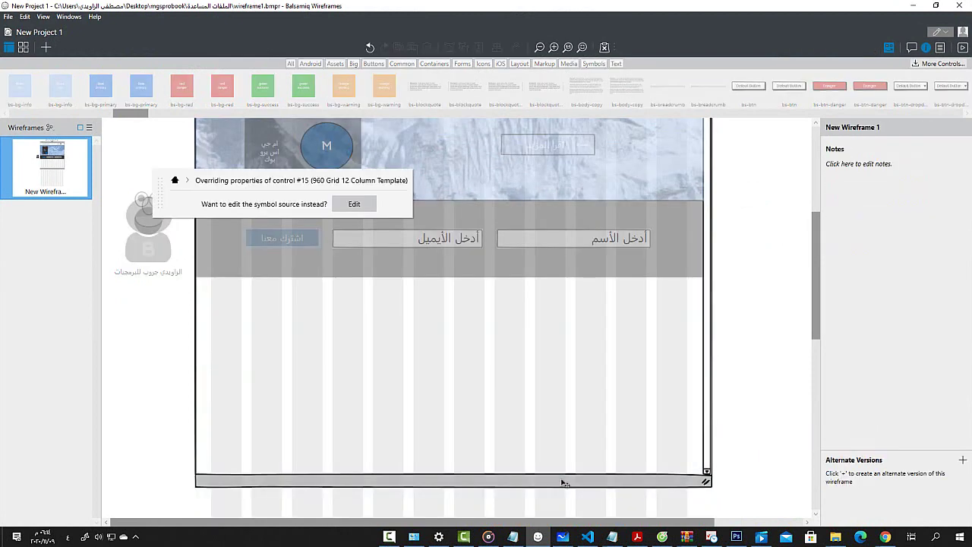
left_click(354, 203)
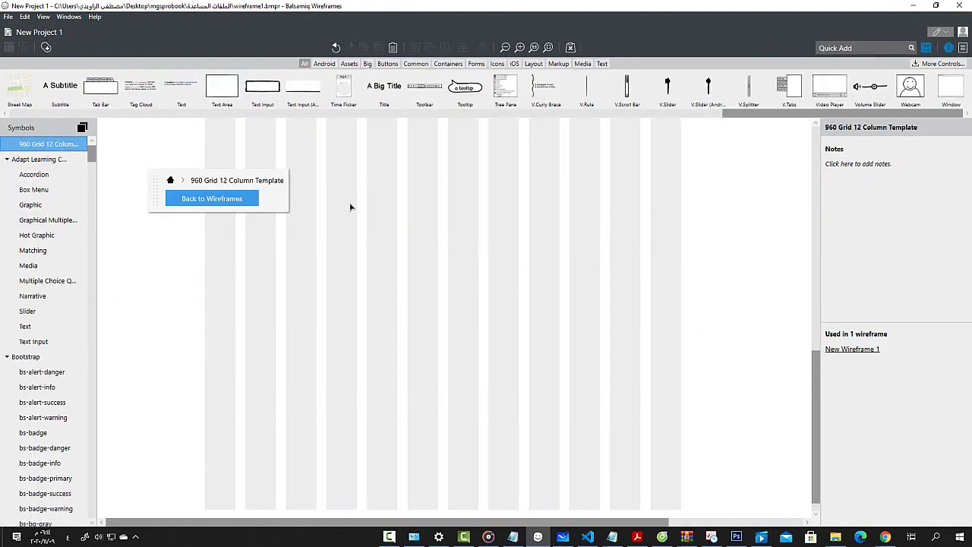
Step: Stretch the browser window in the symbol source downward to a height of about 1547, and return to the wireframe
scroll(573, 317, "up", 2)
scroll(574, 318, "up", 1)
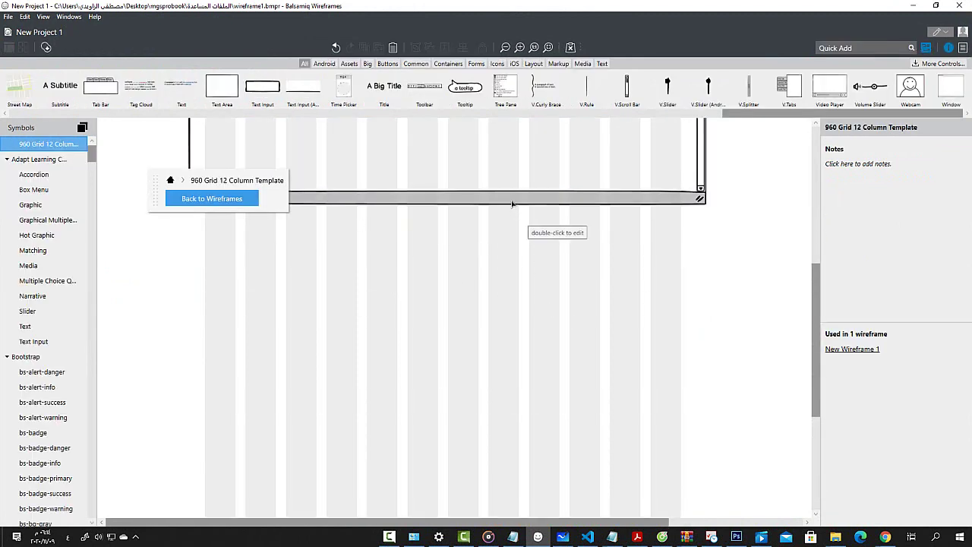
left_click(502, 243)
left_click(695, 203)
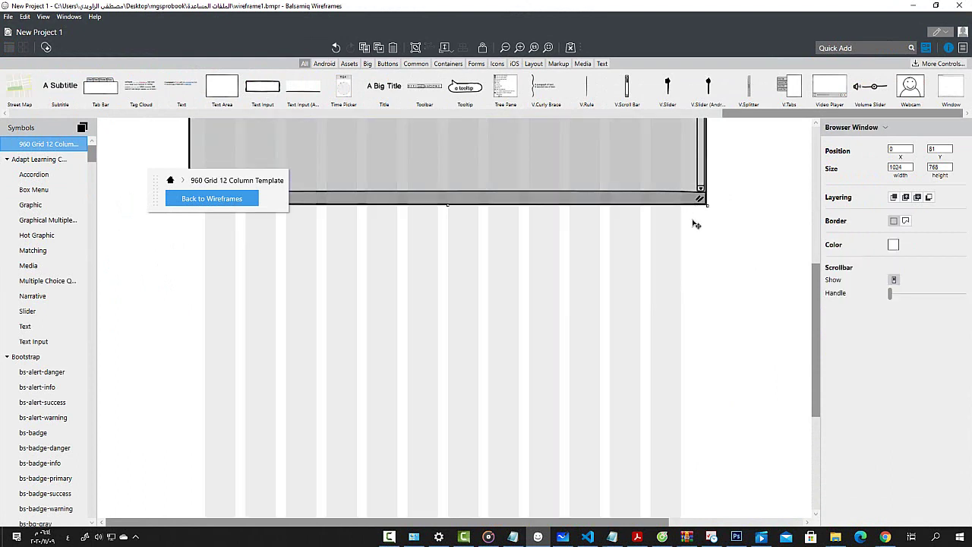
left_click_drag(445, 207, 430, 441)
scroll(466, 323, "down", 2)
scroll(466, 324, "down", 1)
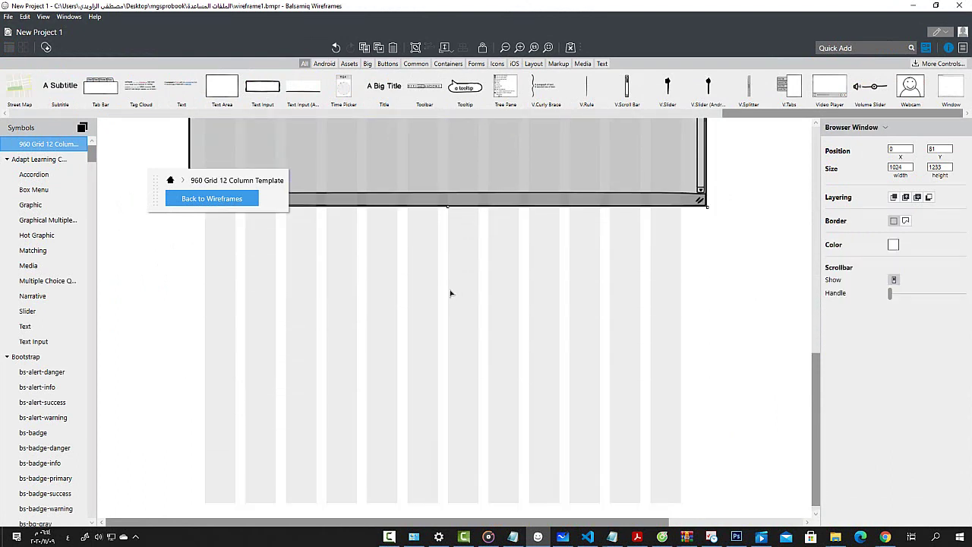
left_click_drag(447, 206, 436, 366)
scroll(438, 303, "down", 1)
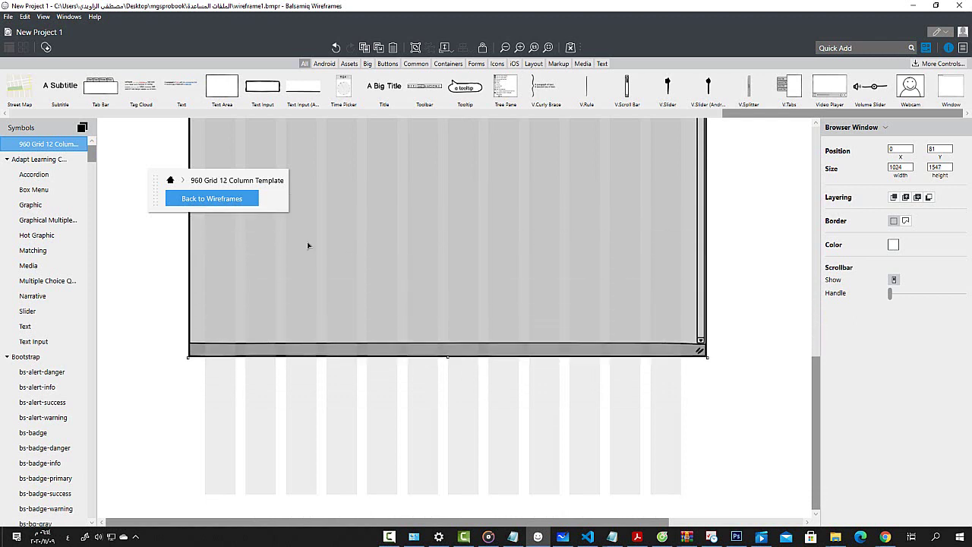
left_click(148, 249)
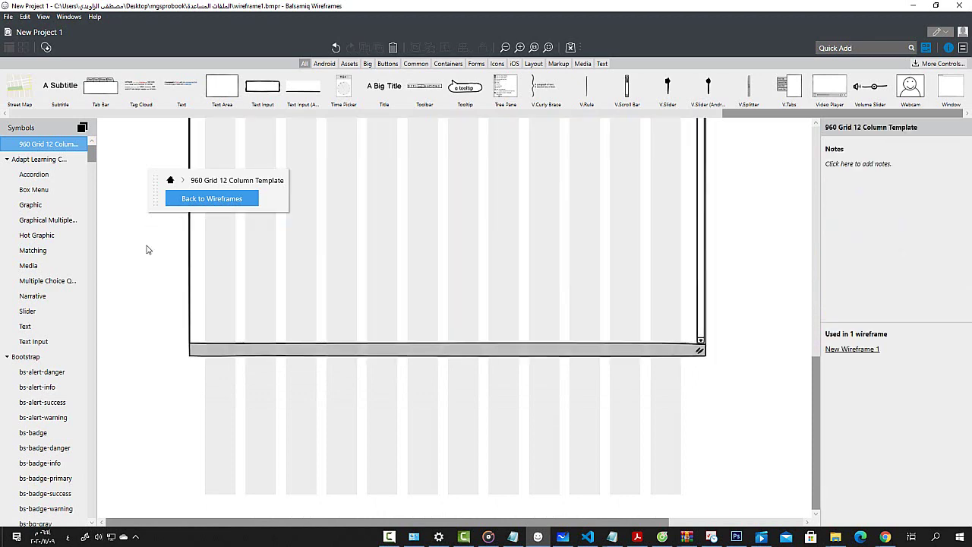
left_click(192, 198)
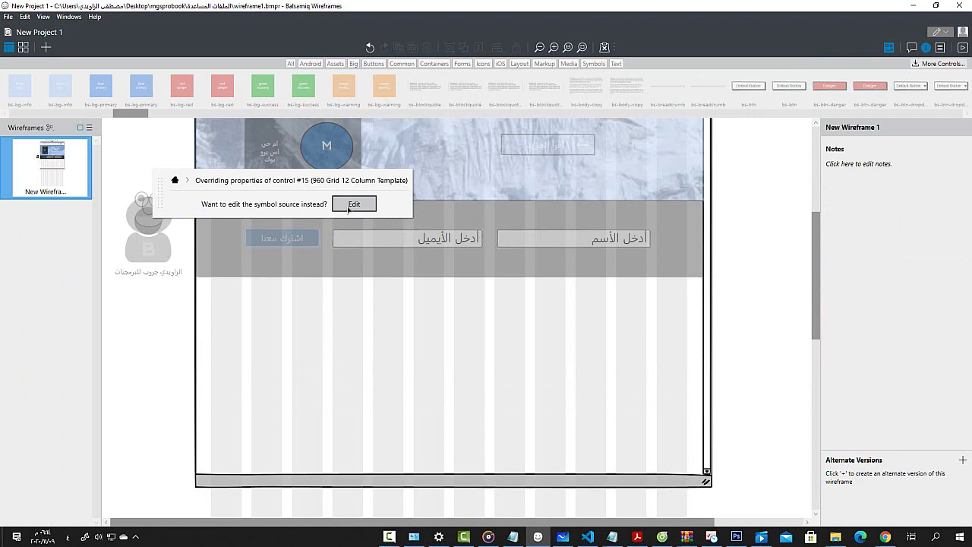
Step: Override the grid template's browser window on the wireframe with a height of about 1599, and leave the override mode
left_click(470, 391)
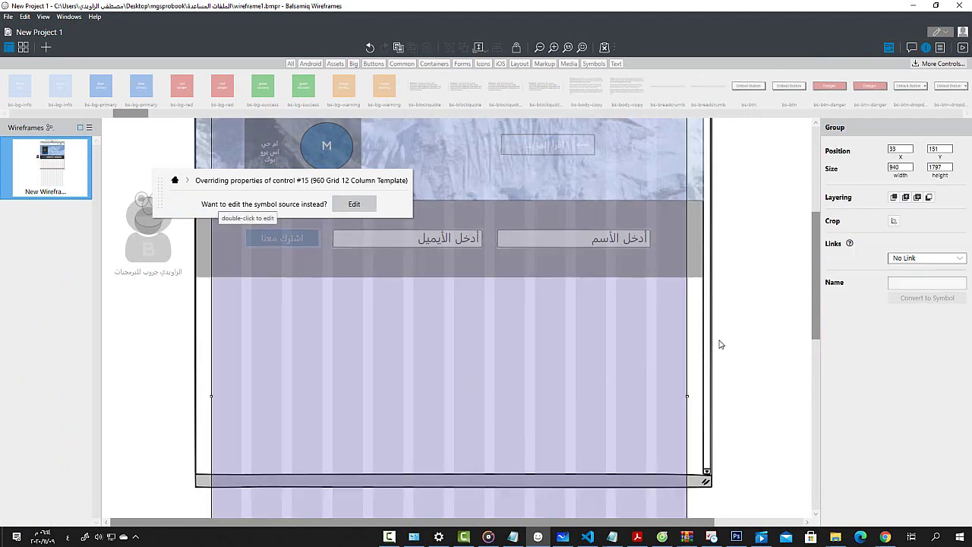
left_click(711, 374)
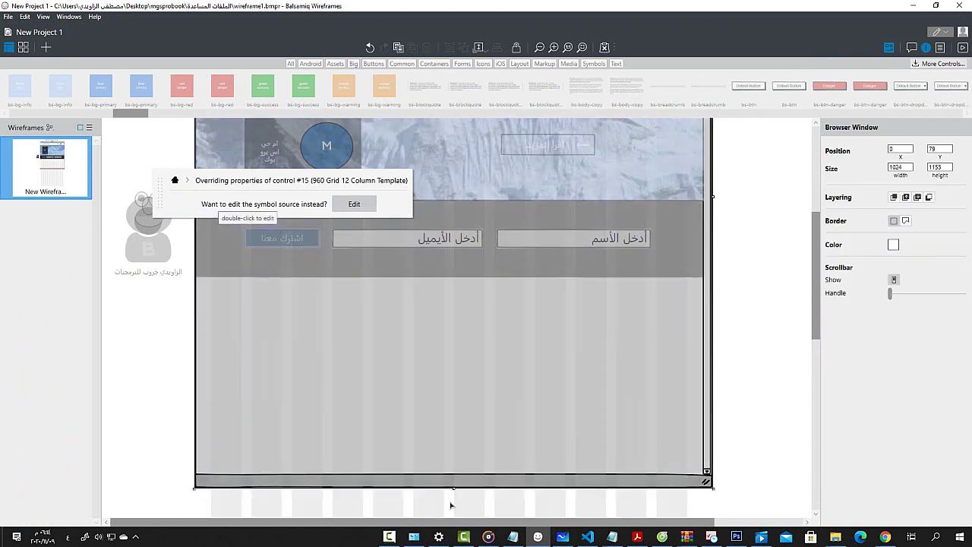
mouse_move(452, 489)
left_mouse_down()
mouse_move(453, 509)
mouse_move(454, 372)
mouse_move(438, 404)
mouse_move(455, 394)
mouse_move(456, 504)
left_mouse_up()
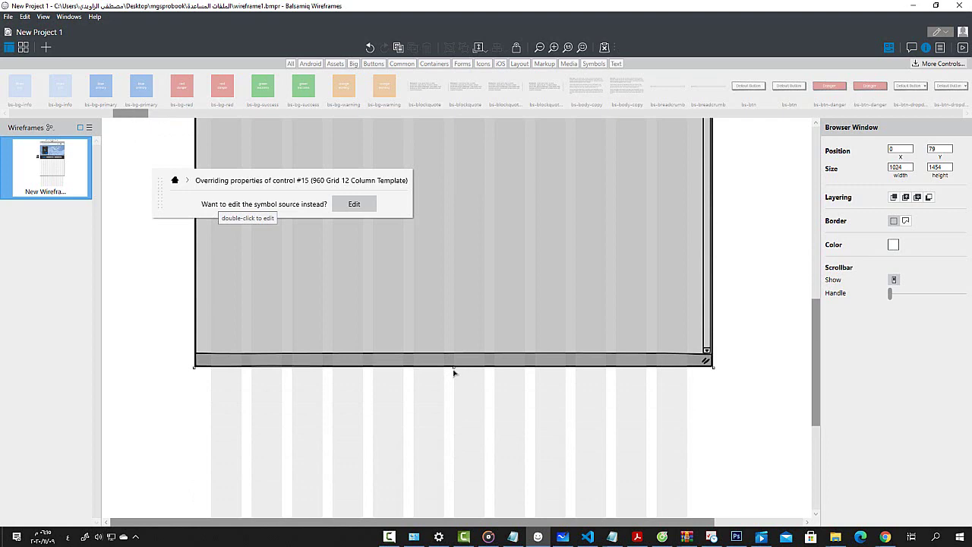
left_click_drag(453, 366, 453, 439)
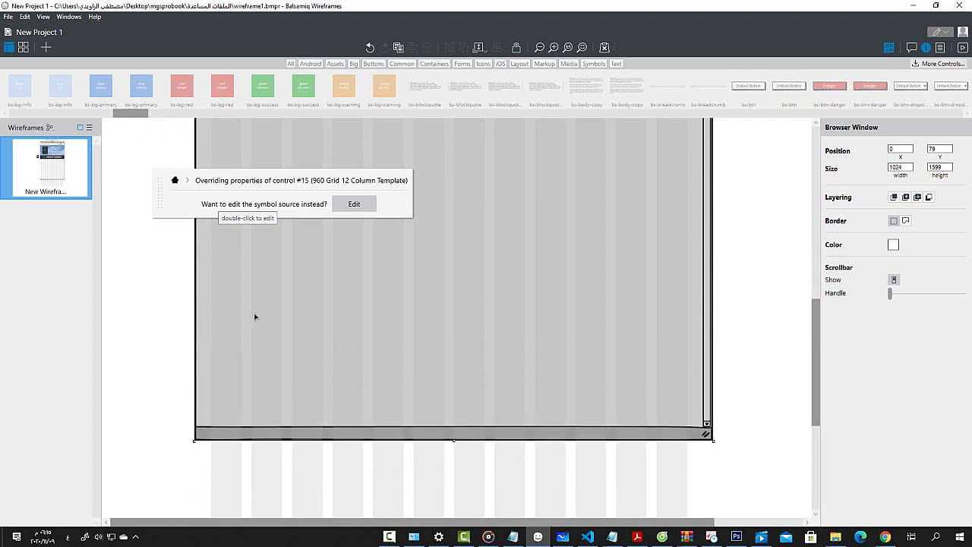
left_click(141, 263)
scroll(177, 281, "up", 5)
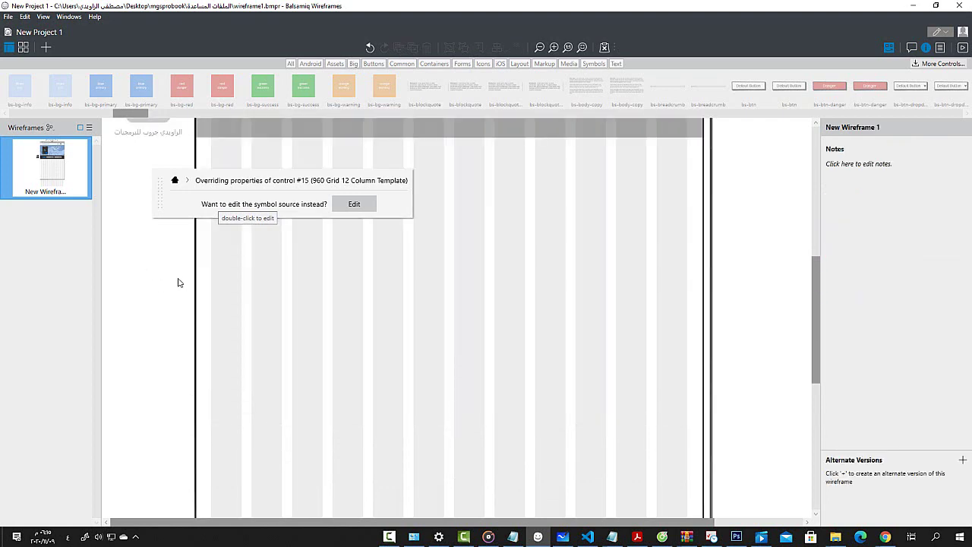
left_click(168, 253)
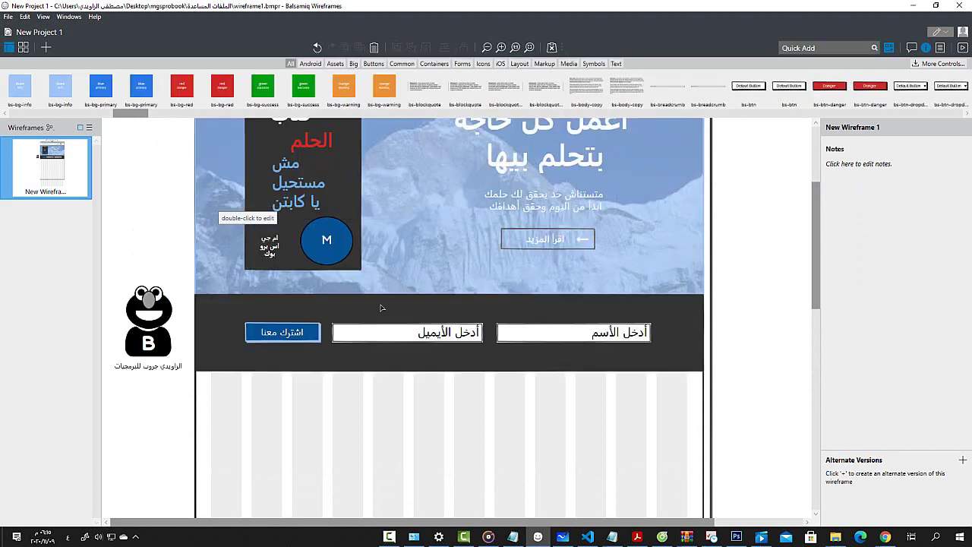
Step: Review the lengthened wireframe page from the header down to the empty area below the sign-up bar
scroll(380, 304, "down", 10)
scroll(381, 308, "up", 8)
scroll(381, 307, "up", 6)
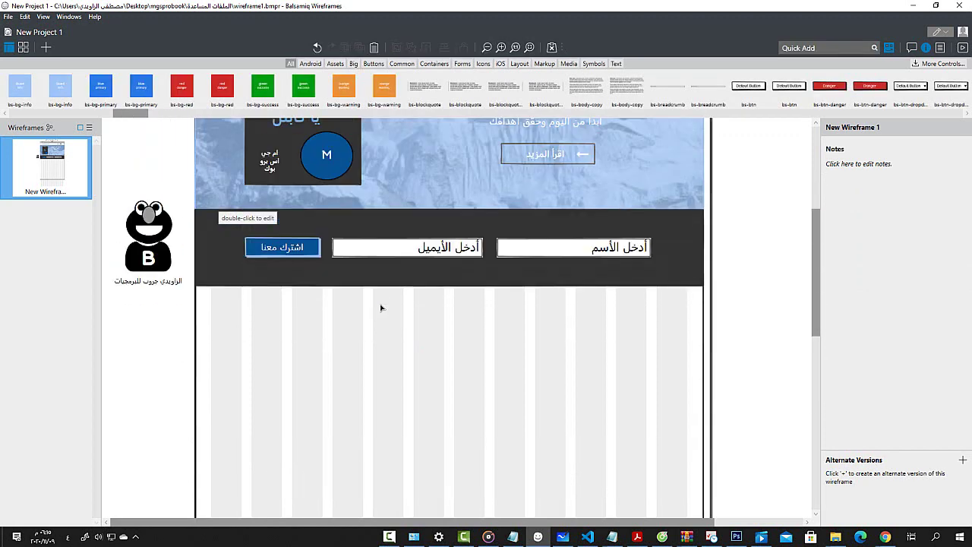
scroll(381, 308, "up", 2)
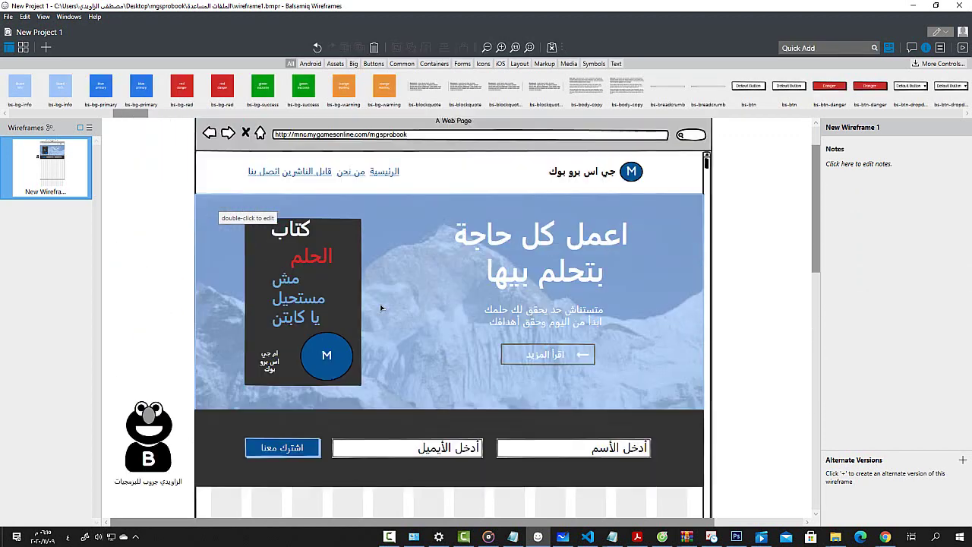
scroll(382, 307, "up", 2)
scroll(381, 308, "down", 2)
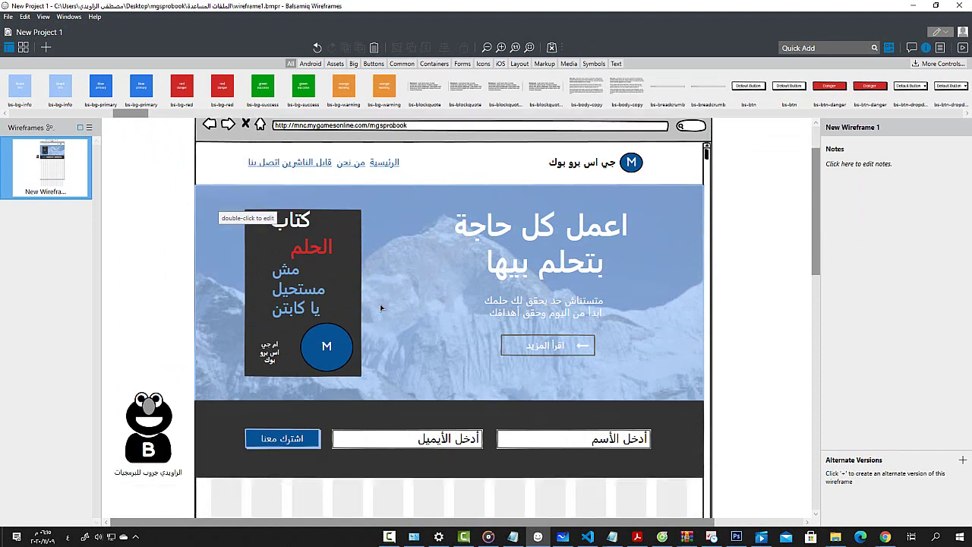
scroll(381, 308, "down", 2)
scroll(381, 307, "down", 2)
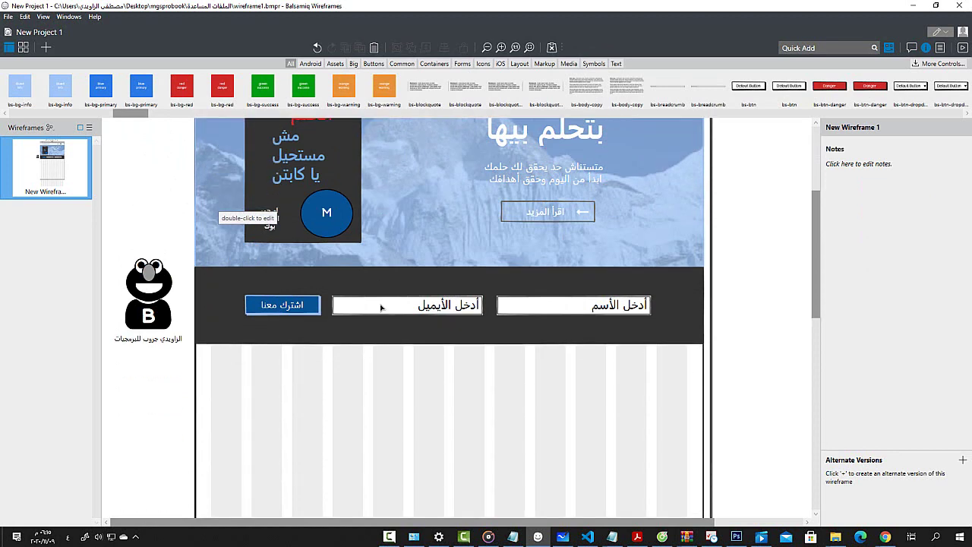
Step: Add a rectangle and place it directly under the dark sign-up bar, flush with the page's left edge at X 183, Y 842
left_click(833, 51)
key("alt+shift")
type("re")
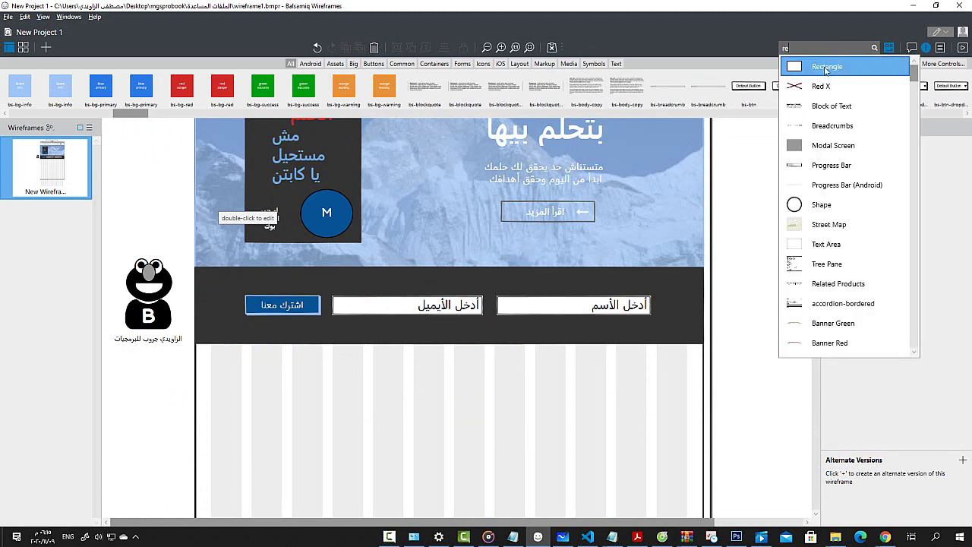
key("Return")
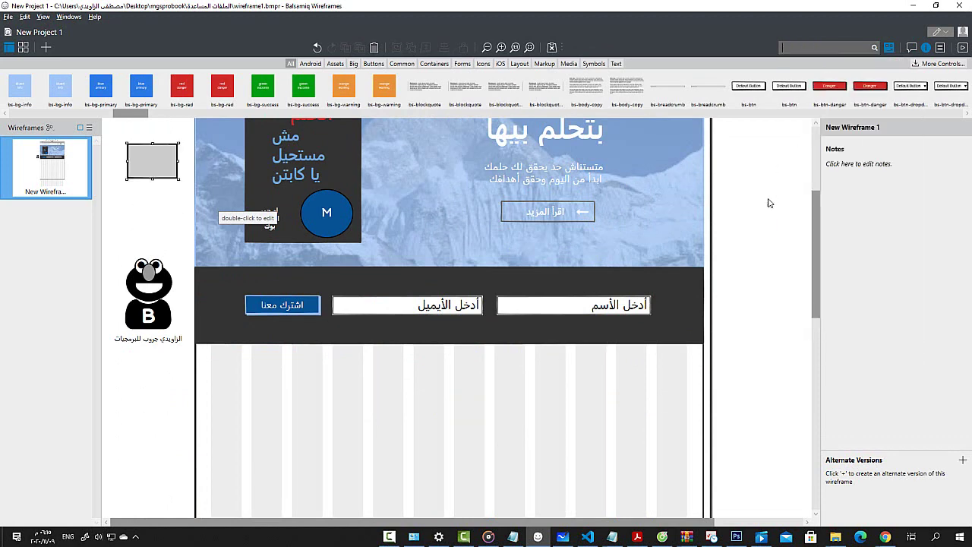
left_click_drag(162, 161, 236, 375)
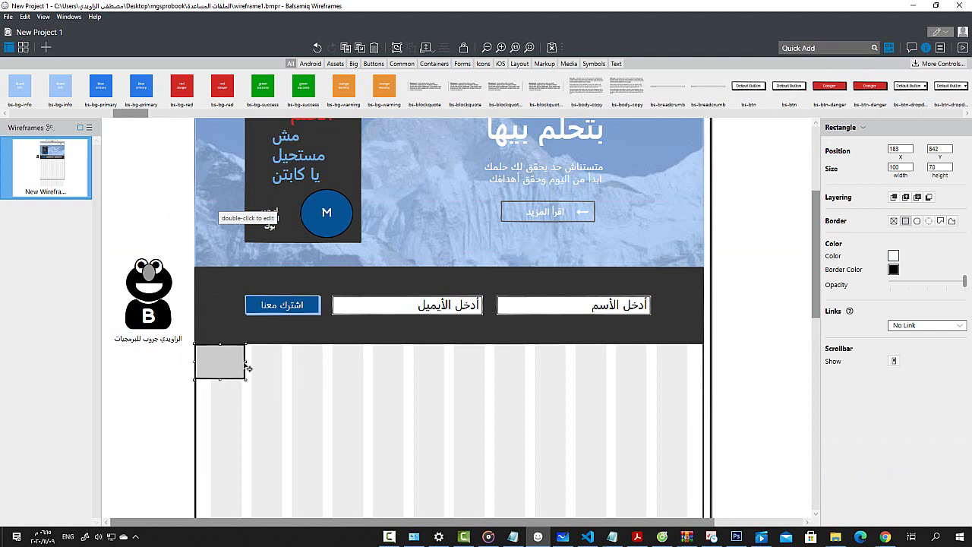
Step: Stretch the rectangle across the page to about 1007 wide and 310 high
left_click_drag(250, 361, 690, 375)
scroll(358, 349, "down", 2)
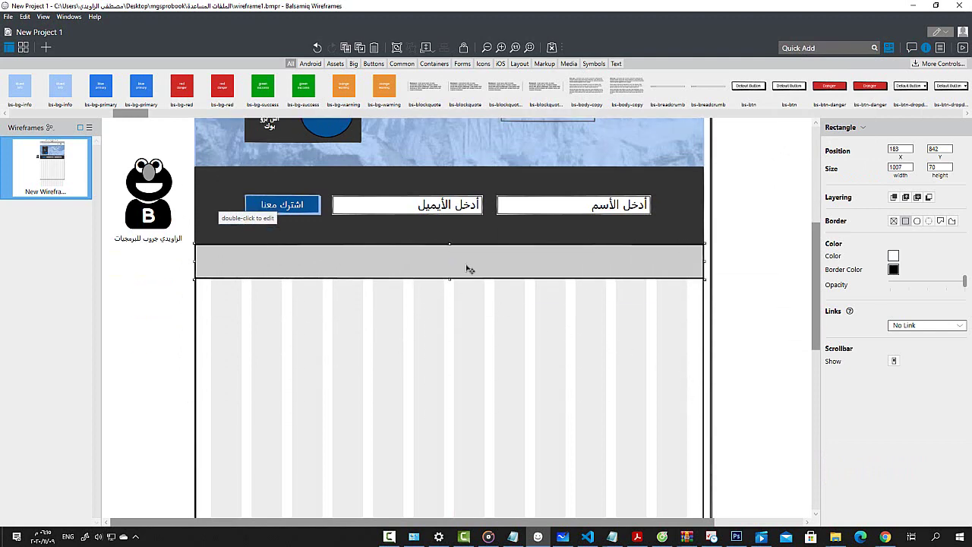
left_click_drag(450, 283, 451, 399)
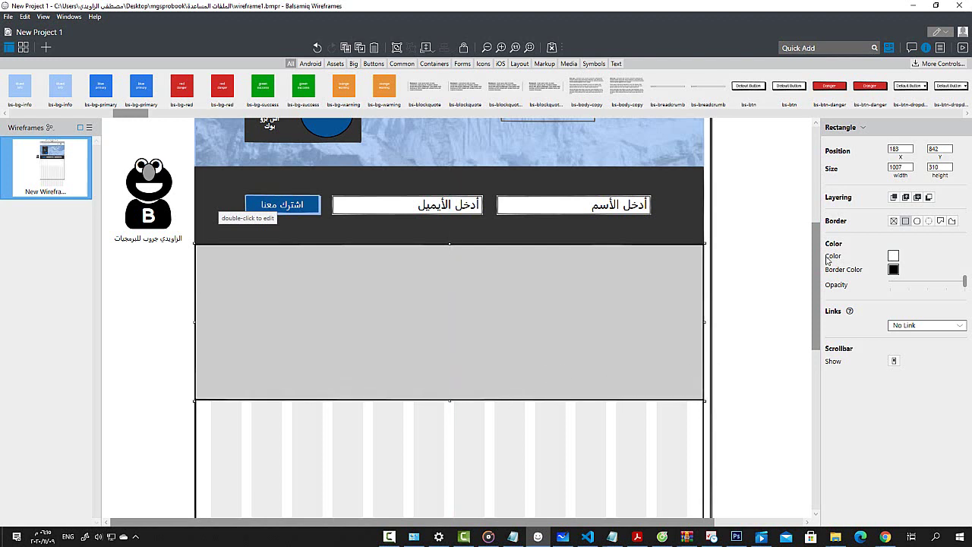
Step: Set the border color of the large rectangle under the sign-up bar to white
left_click(756, 291)
left_click(564, 365)
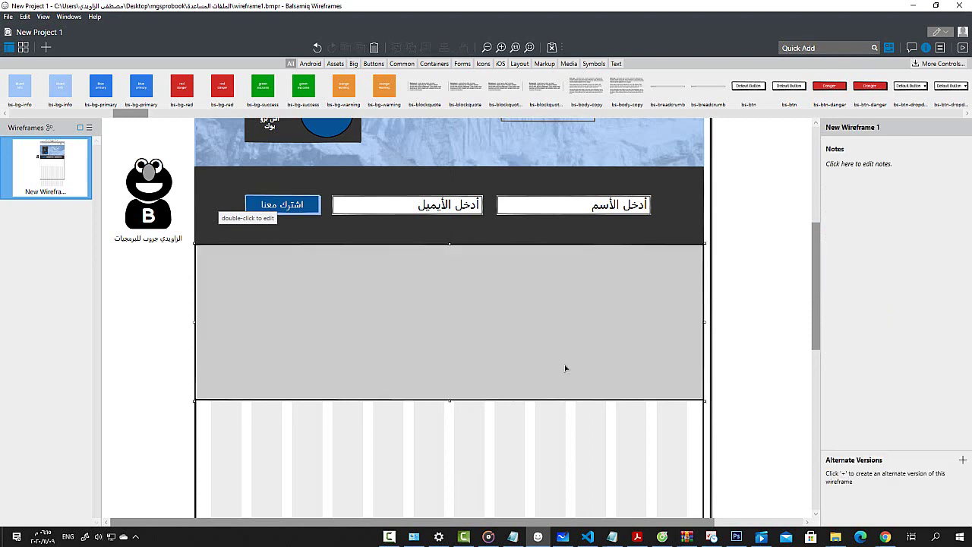
left_click(894, 270)
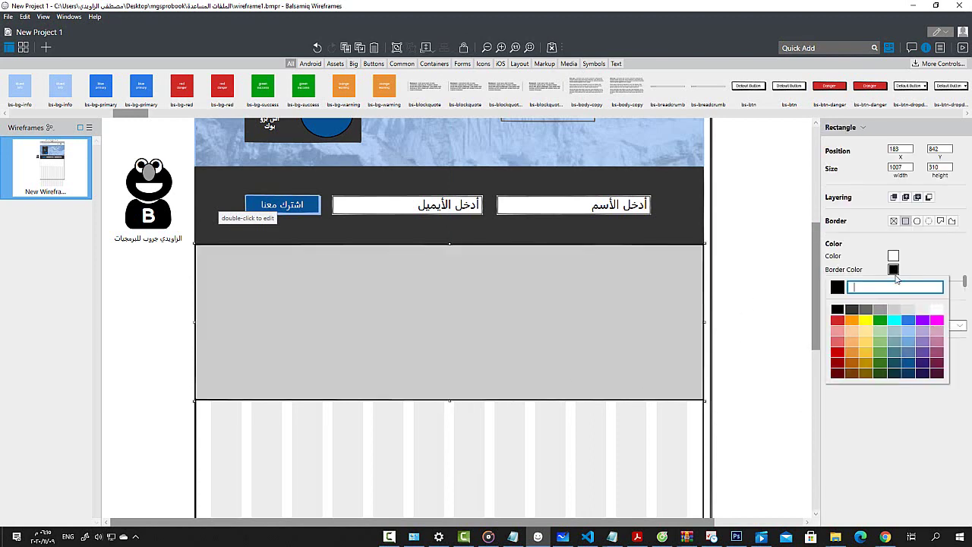
left_click(916, 311)
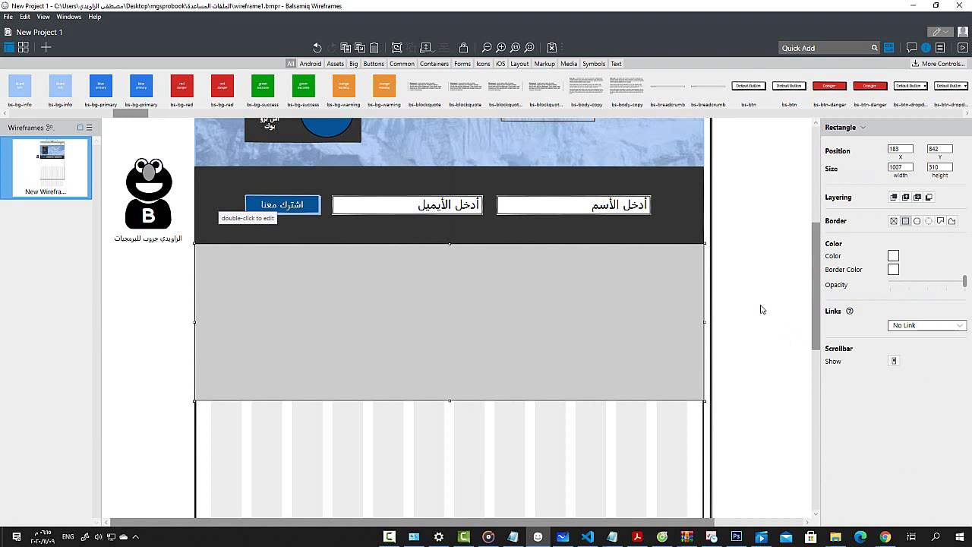
left_click(756, 334)
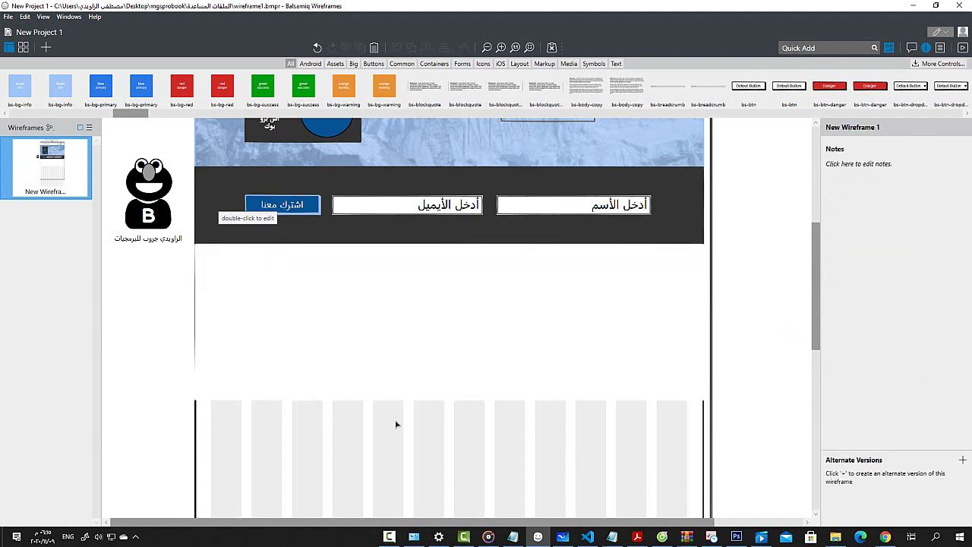
Step: Narrow the white rectangle to about 1001 wide from its right edge and trim its left edge slightly, inside the browser window's borders
left_click(560, 296)
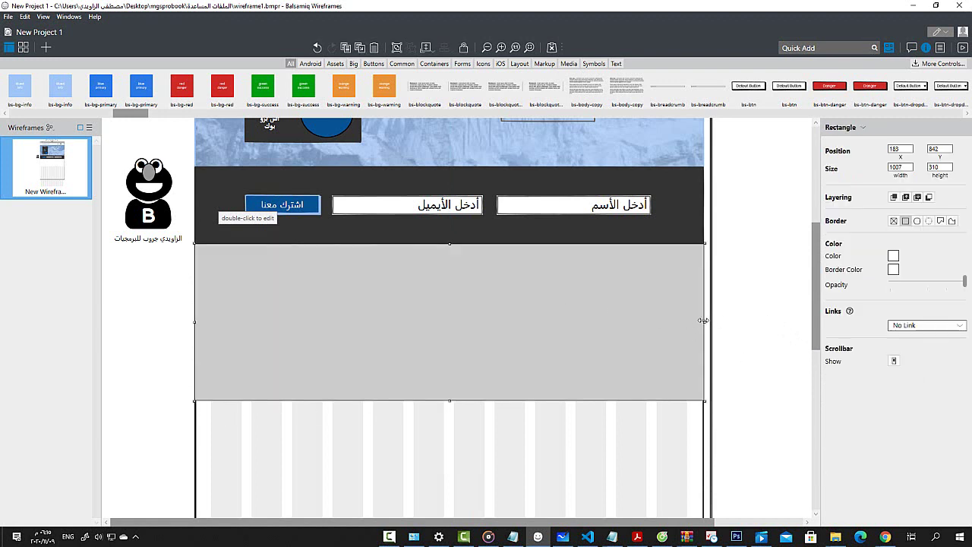
left_click_drag(700, 320, 698, 321)
left_click(747, 328)
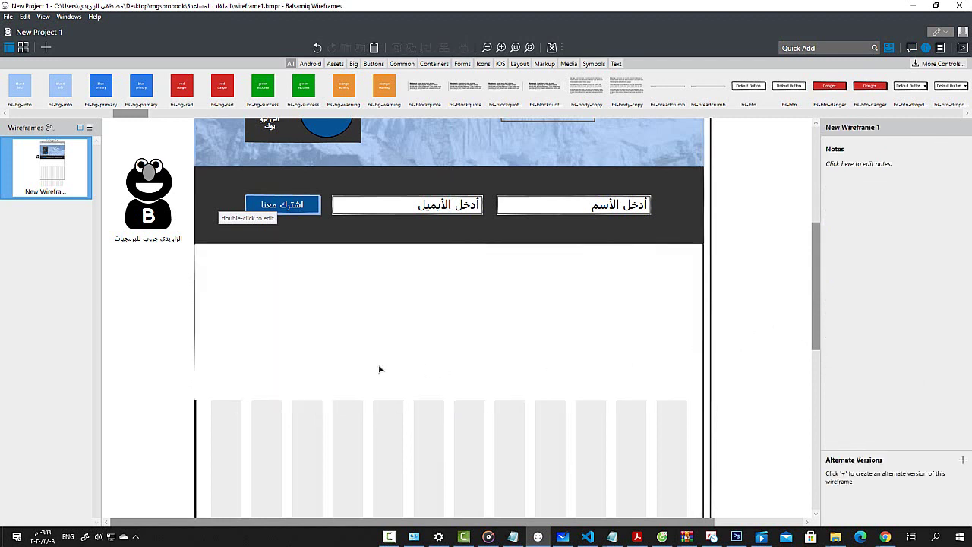
left_click(263, 333)
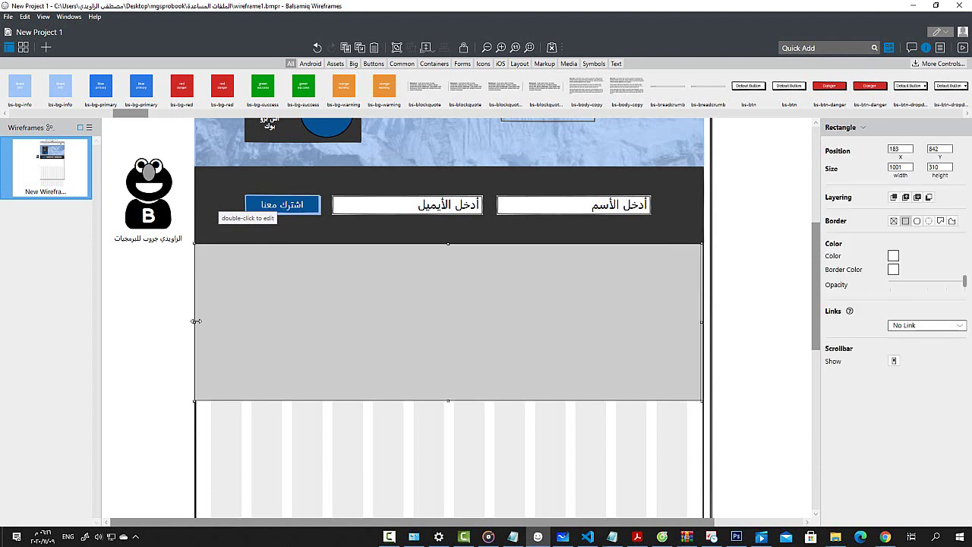
left_click_drag(195, 320, 196, 320)
left_click(145, 348)
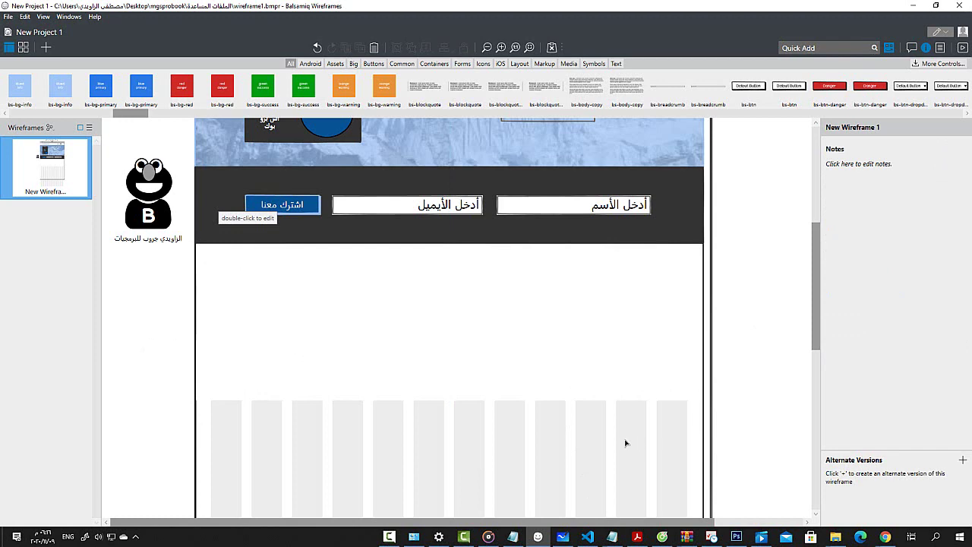
Step: Check the four-card section of the sketch in Microsoft Whiteboard and return to Balsamiq
left_click(562, 536)
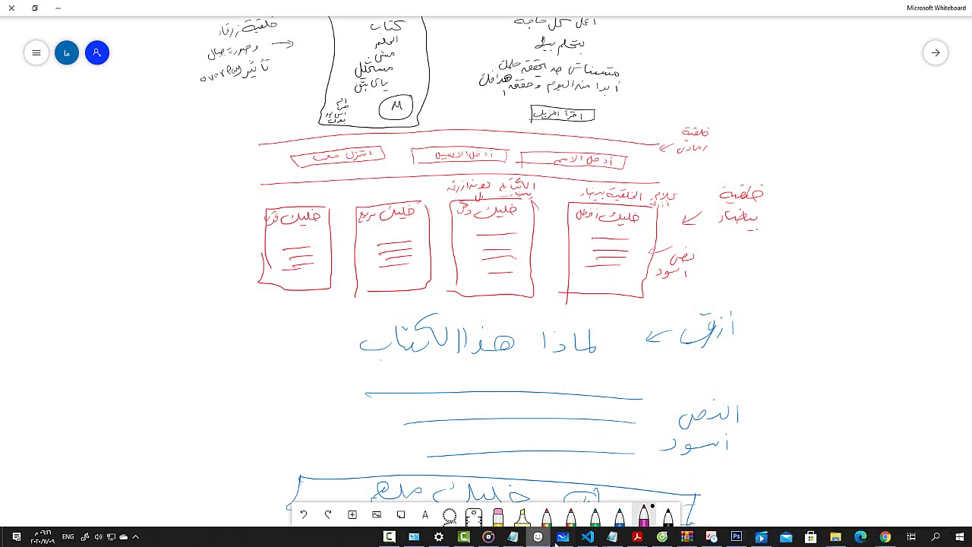
mouse_move(538, 537)
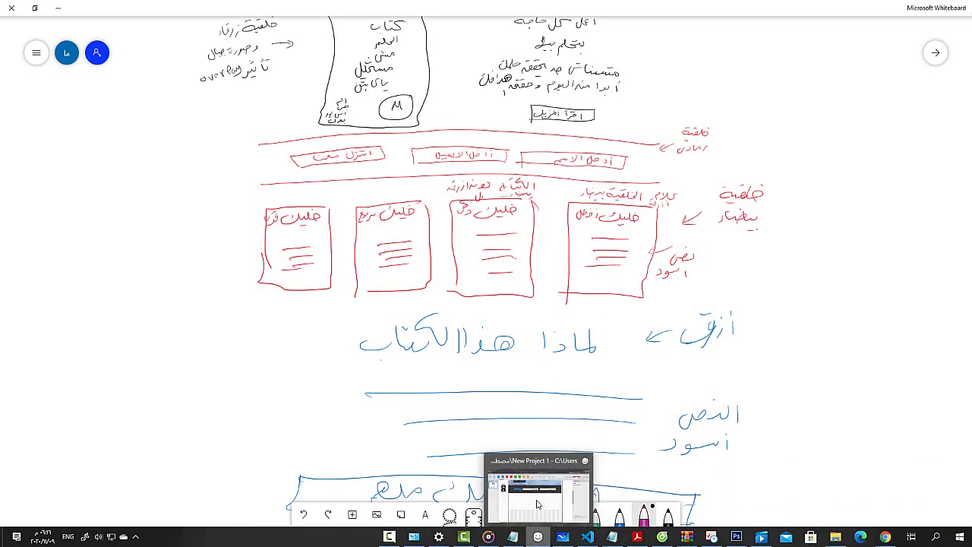
left_click(536, 510)
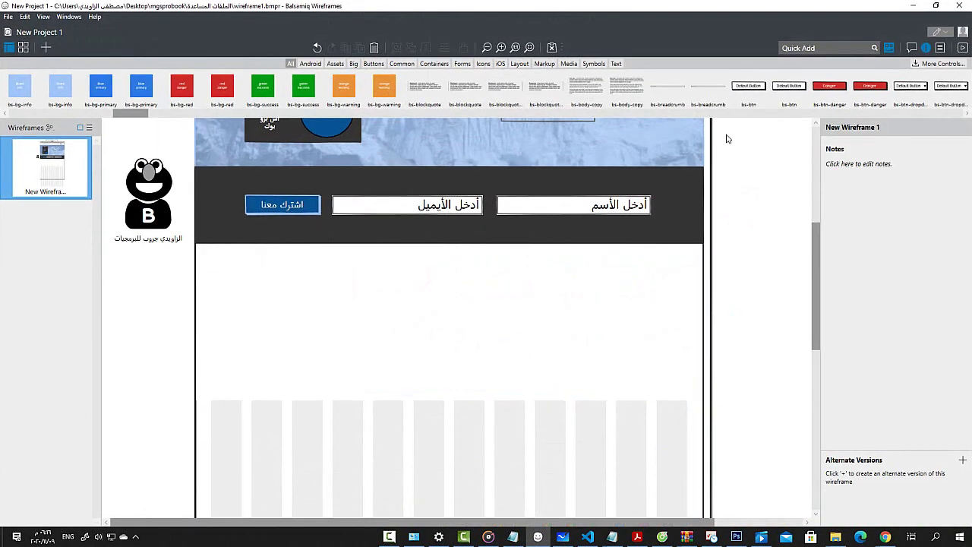
Step: Add a rectangle with a rounded border as the rightmost card in the white section at X 885, Y 874, sized 184 by 232
left_click(833, 46)
key("Down")
key("Return")
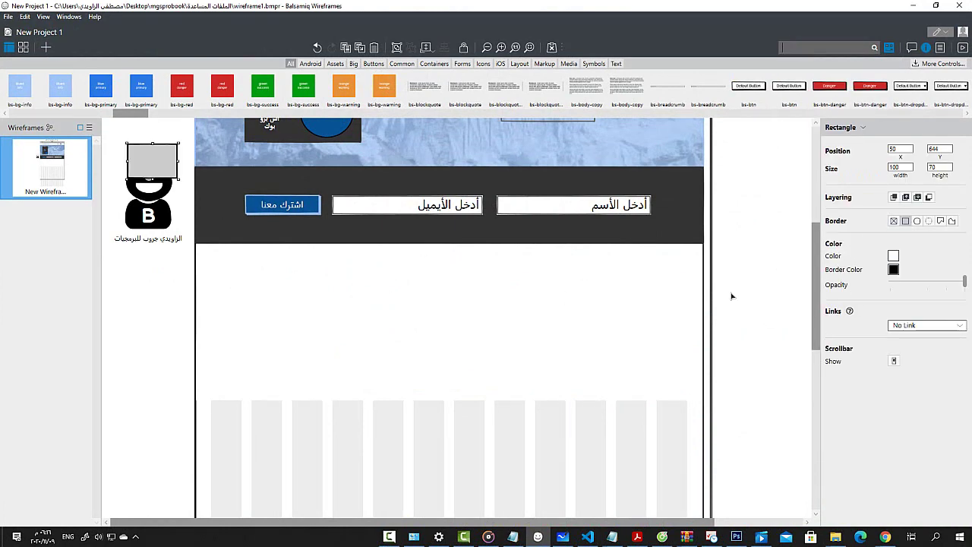
left_click(917, 221)
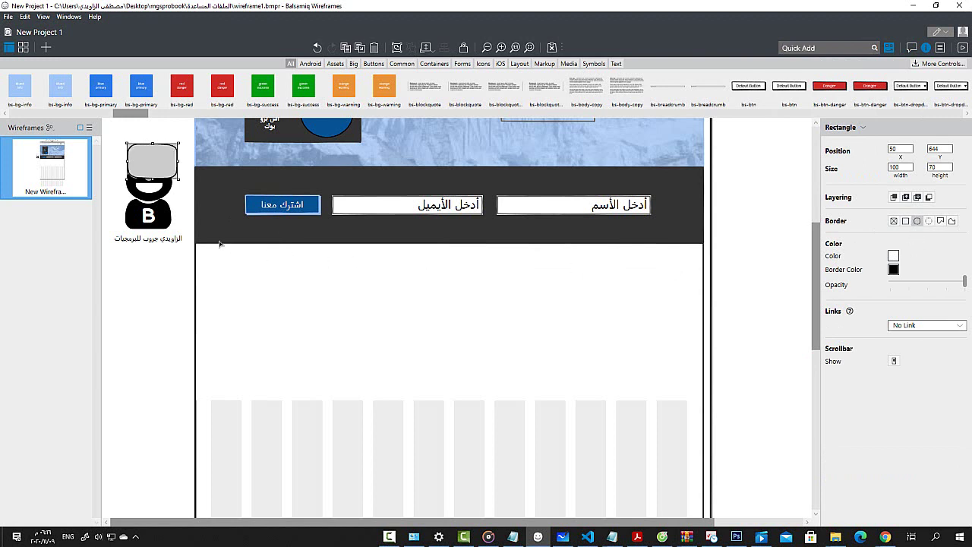
left_click_drag(155, 162, 615, 381)
left_click_drag(618, 343, 549, 321)
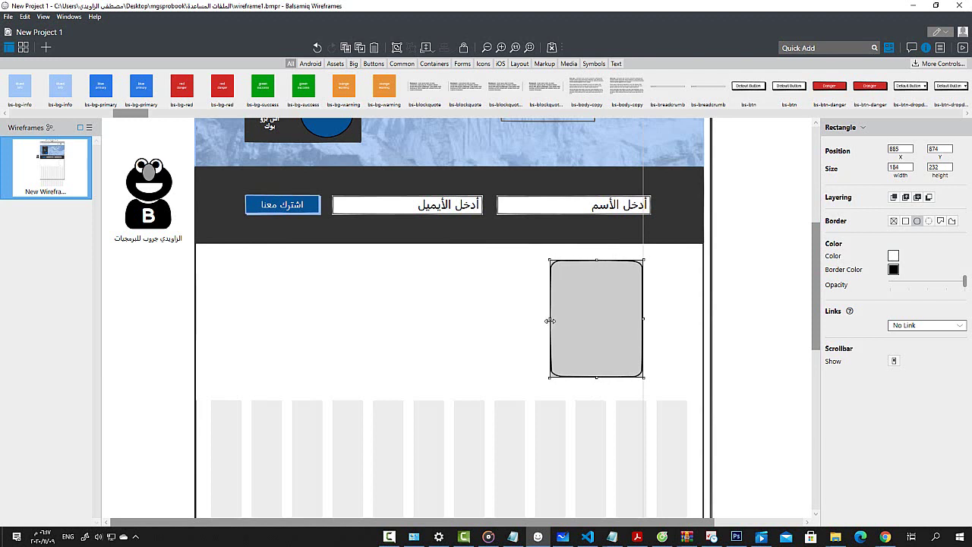
left_click_drag(549, 321, 550, 320)
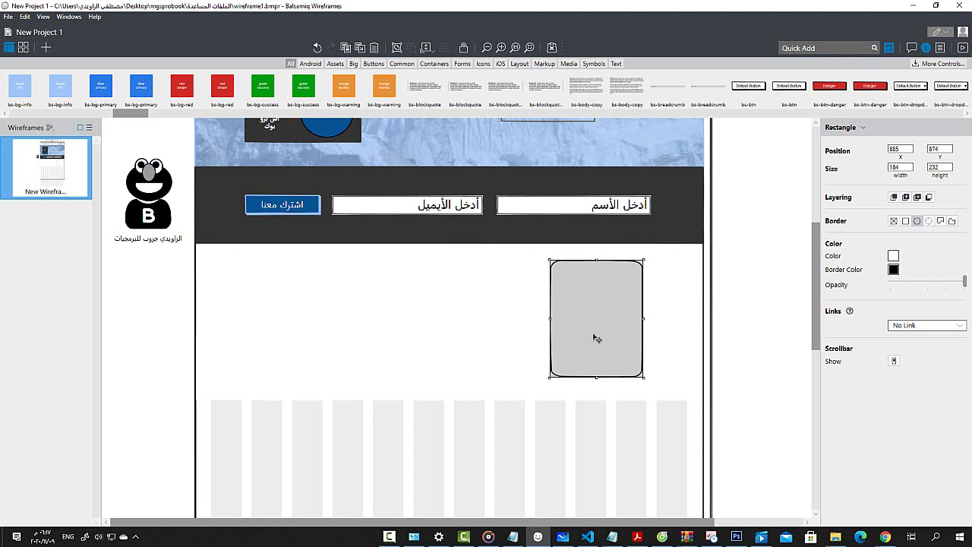
Step: Duplicate the card three times in a row leftward, placing the copies at X 675, 470 and 273, all at Y 874
left_click_drag(592, 336, 496, 329)
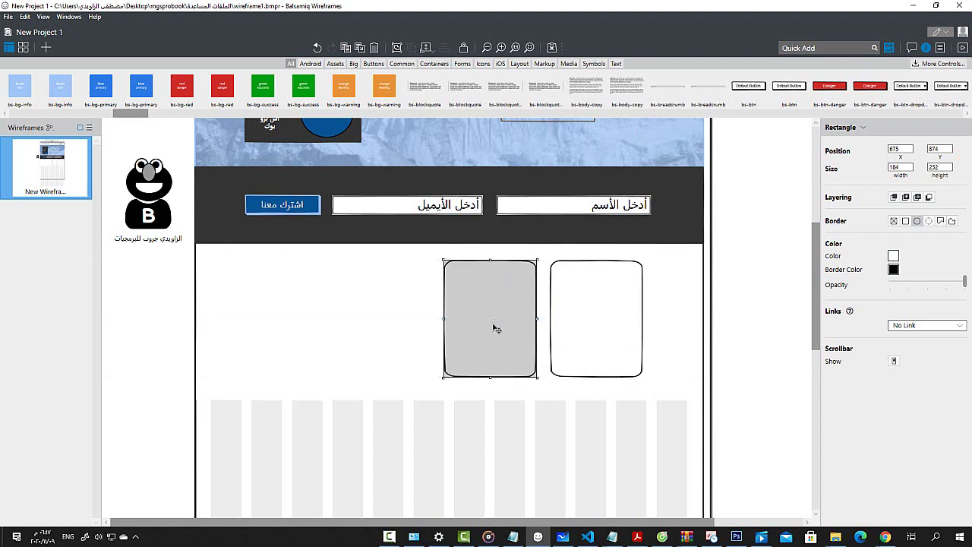
left_click_drag(493, 327, 416, 343)
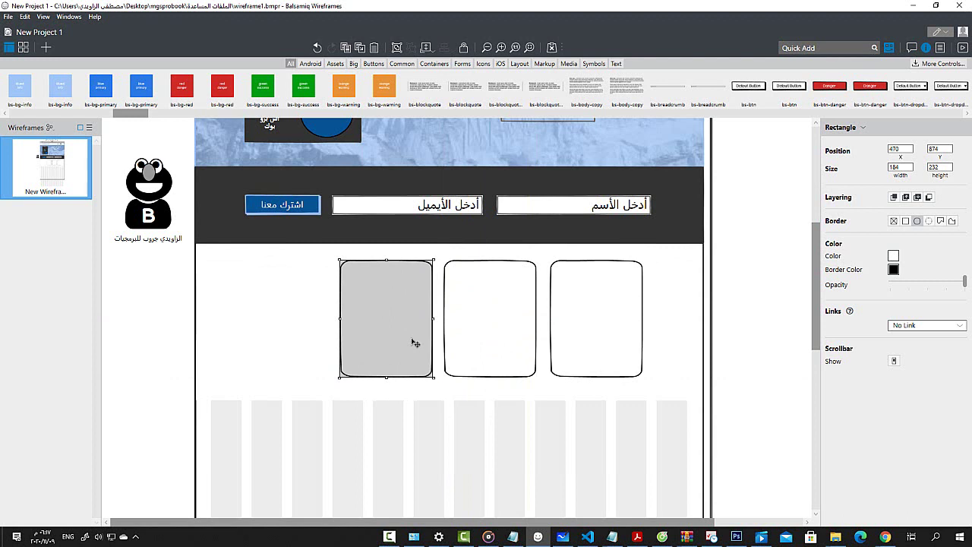
left_click_drag(415, 344, 311, 326)
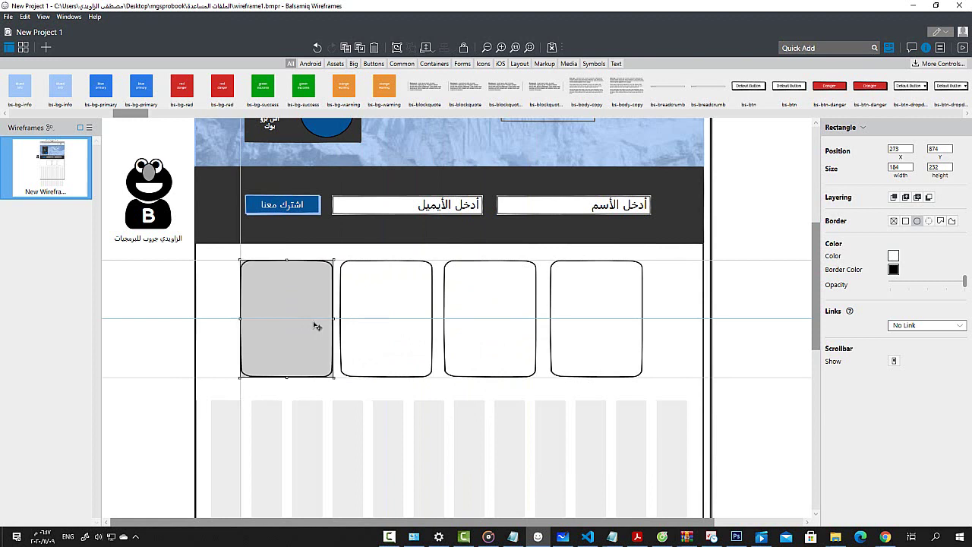
Step: Select all four cards and nudge them together to the right so the group starts at X 283
left_click(630, 343)
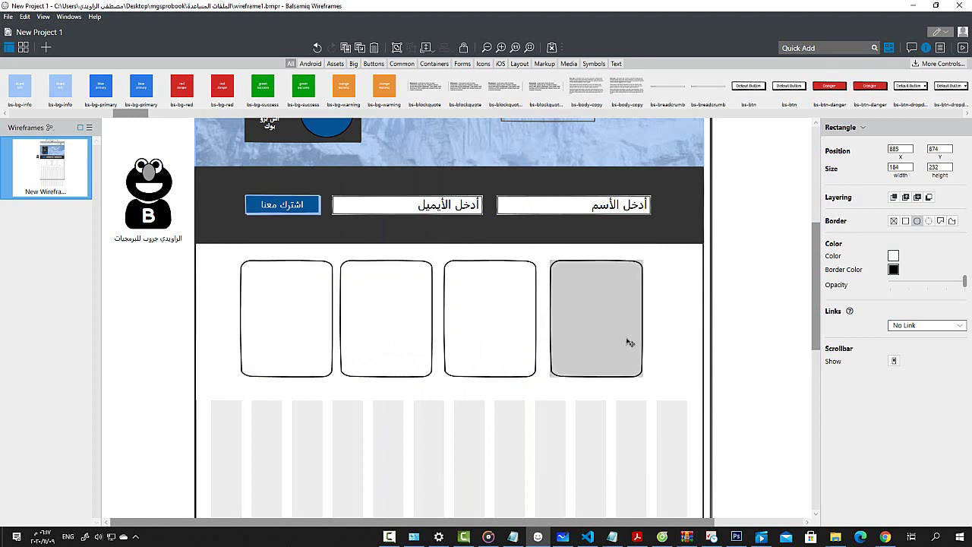
left_click(456, 332, "shift")
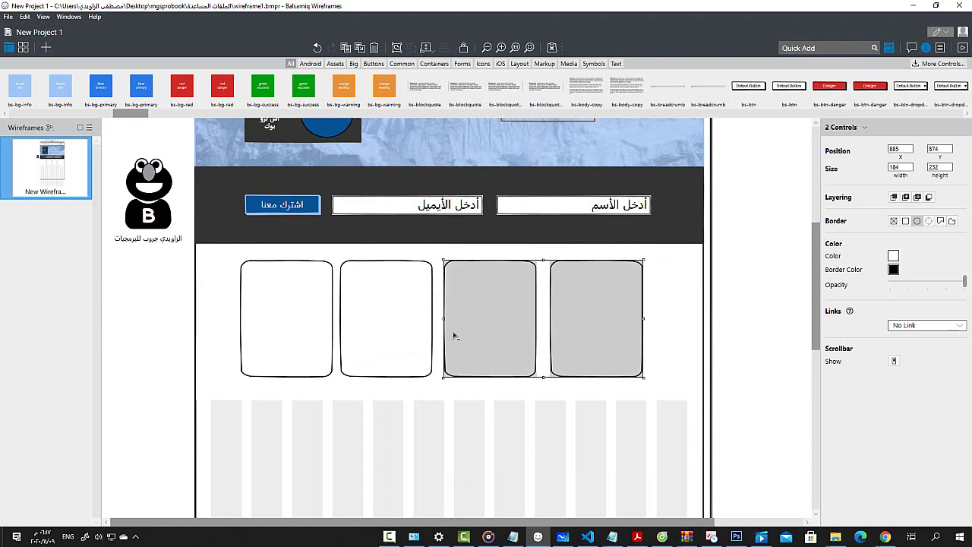
left_click(353, 336, "shift")
left_click(333, 343, "shift")
key("Right")
key("Right")
key("Right")
key("Right")
key("Right")
key("Right")
key("Right")
key("Right")
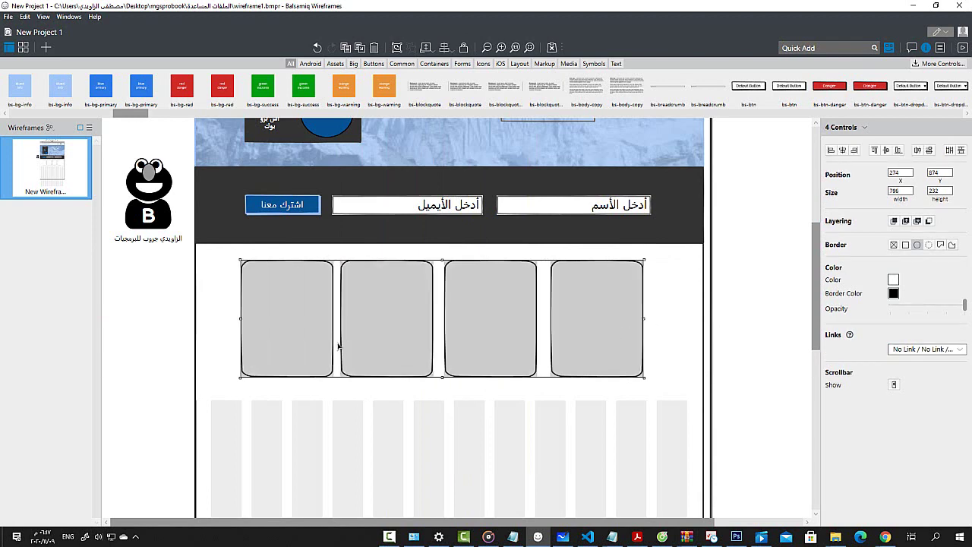
key("Right")
key("Right")
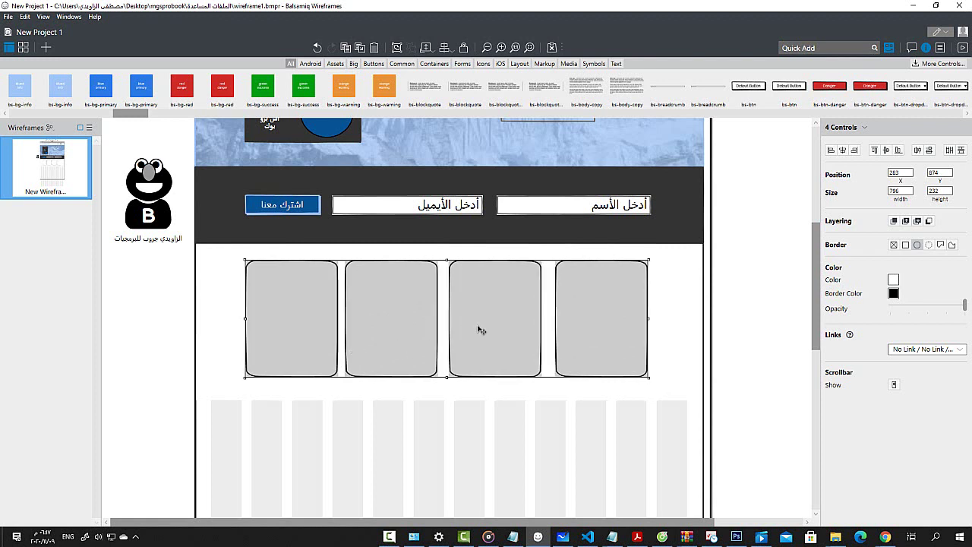
Step: Nudge the third card from the left rightward to X 690
left_click(498, 365)
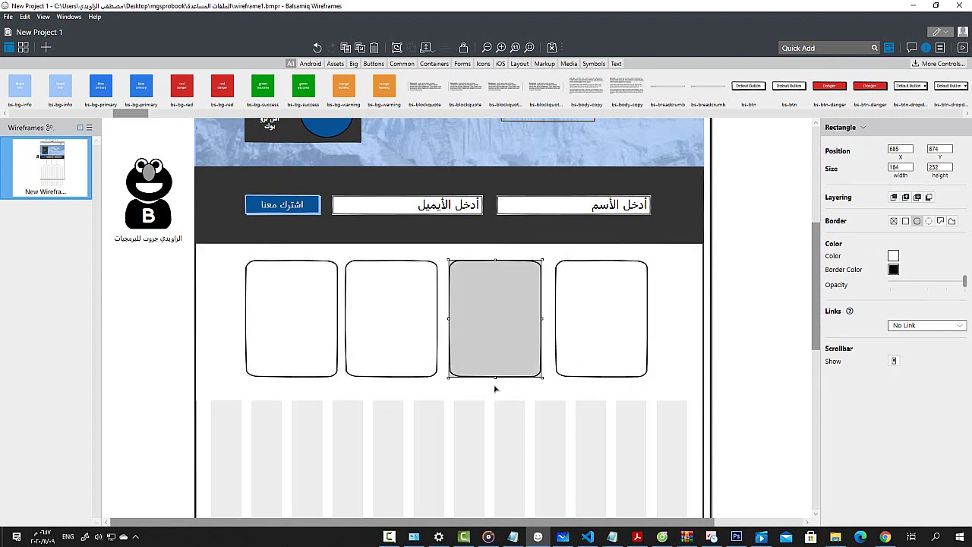
key("Right")
key("Right")
key("Right")
key("Right")
key("Right")
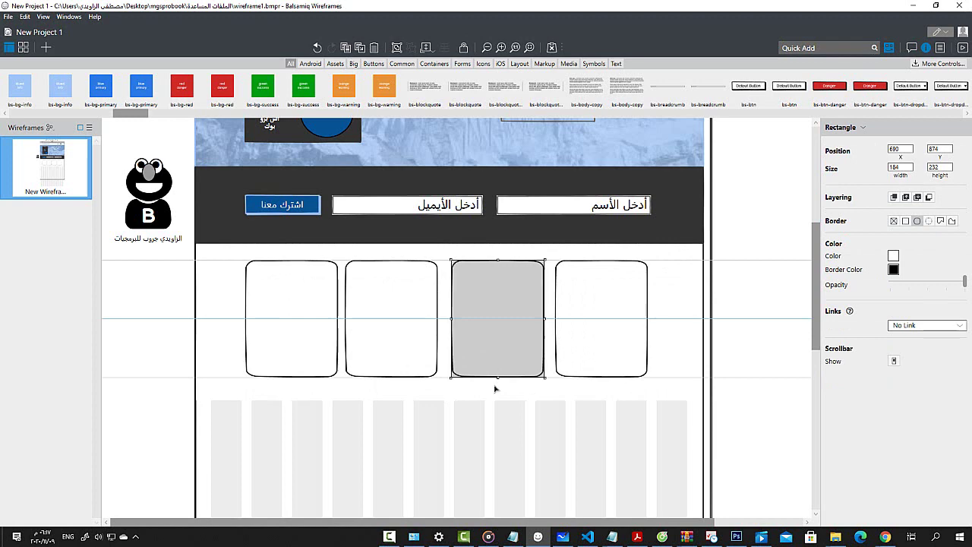
Step: Nudge the second card from the left rightward to even out the gaps between its neighbours
left_click(411, 355)
key("Right")
key("Right")
key("Right")
key("Right")
key("Right")
key("Right")
key("Right")
key("Right")
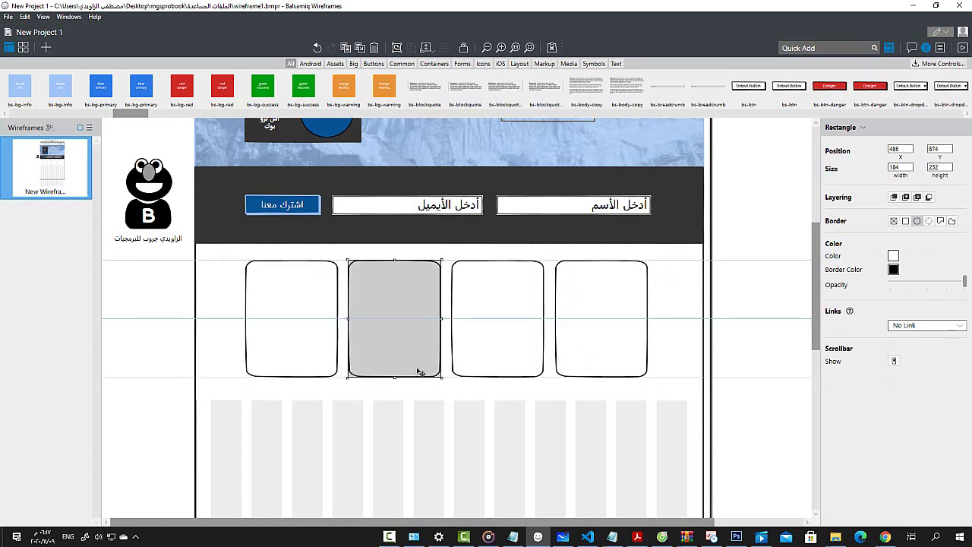
left_click(220, 355)
Step: Select all four cards and distribute their centers horizontally
left_click(599, 351)
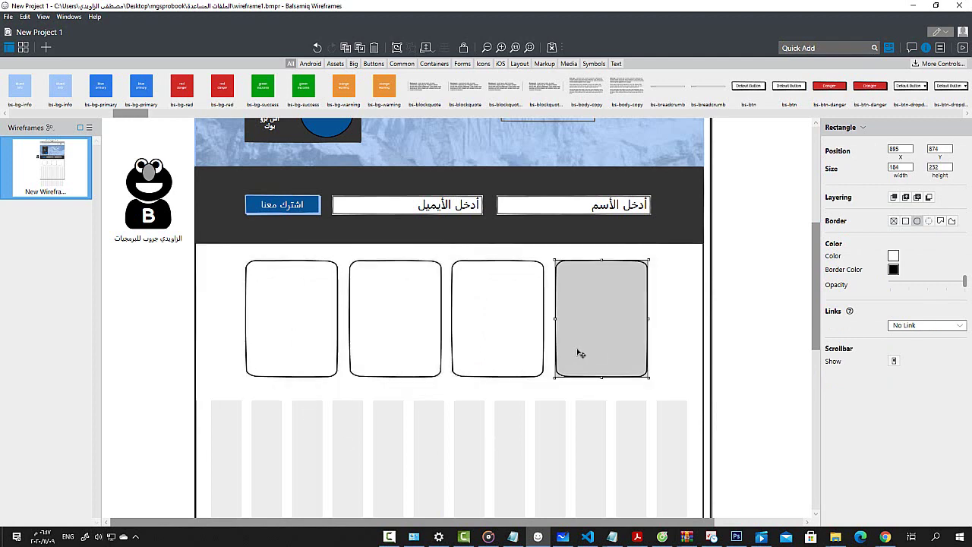
left_click(491, 331, "shift")
left_click(415, 333, "shift")
left_click(317, 332, "shift")
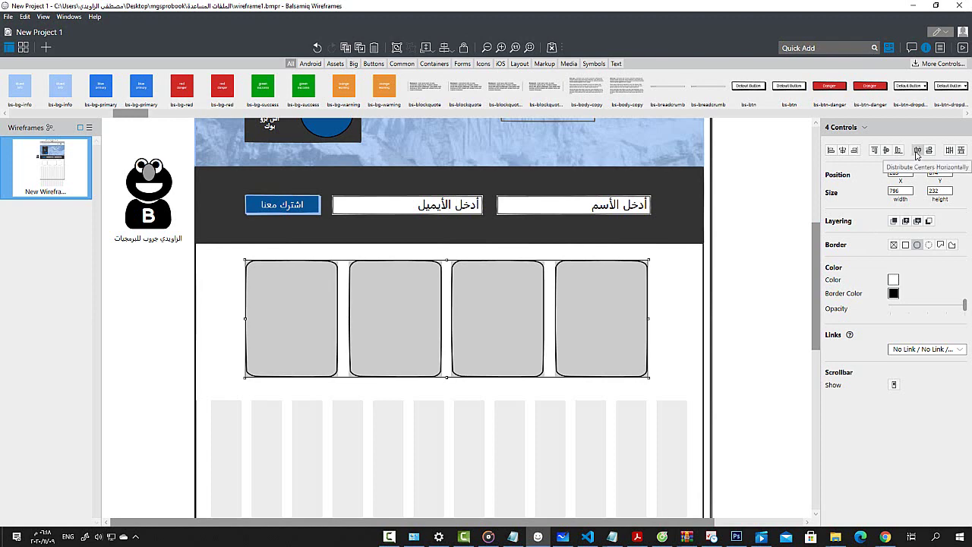
left_click(917, 152)
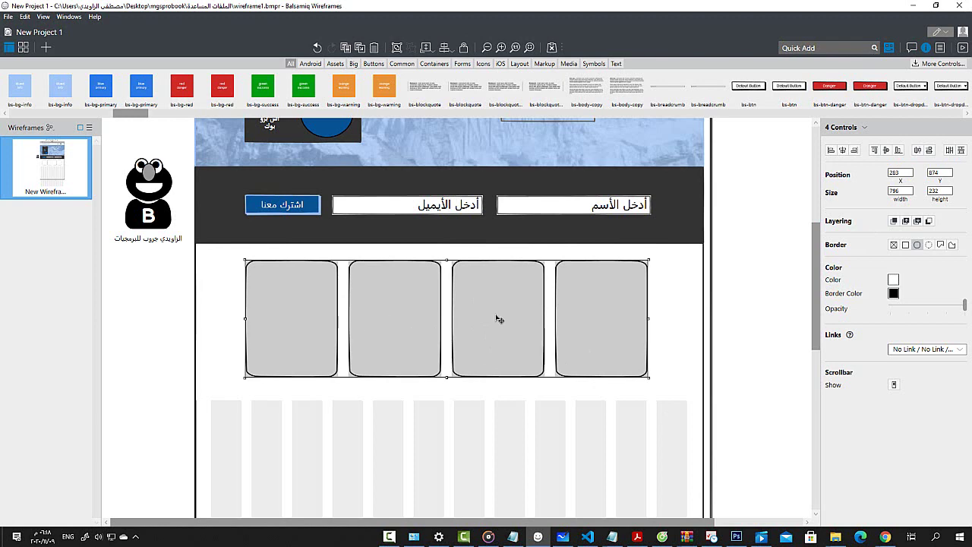
left_click(420, 396)
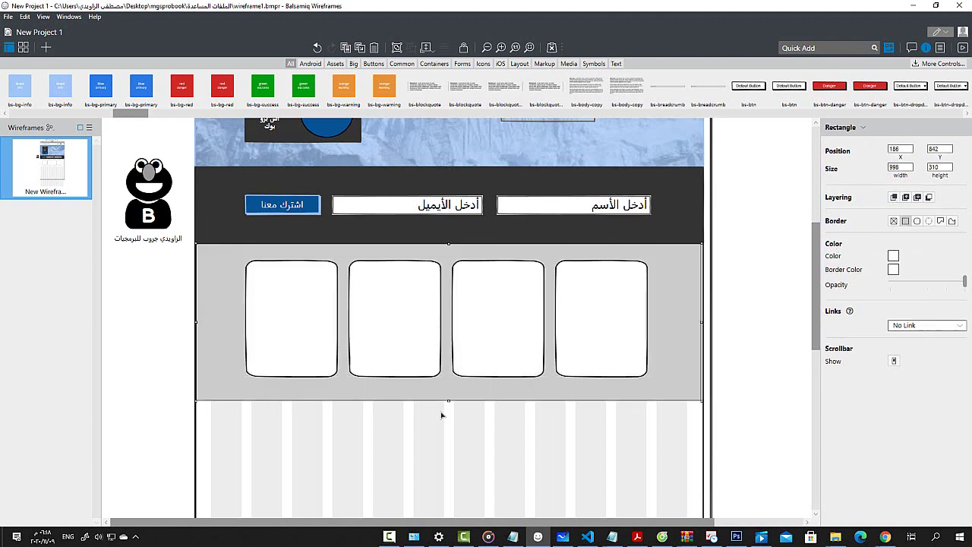
Step: Try blue5 (085394) as the rightmost card's fill, then set it to blue4 (597EAA) and compare it with the header's blues
left_click(604, 328)
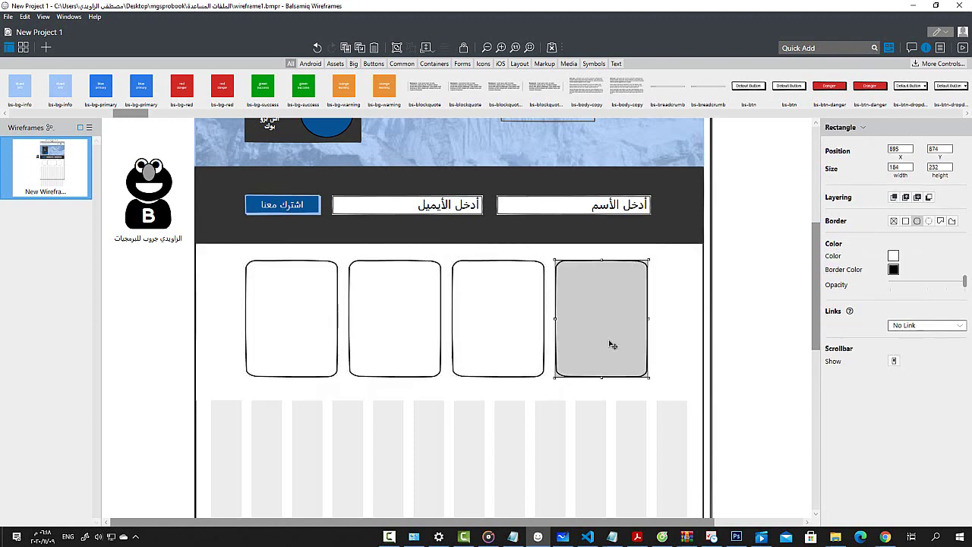
left_click(893, 257)
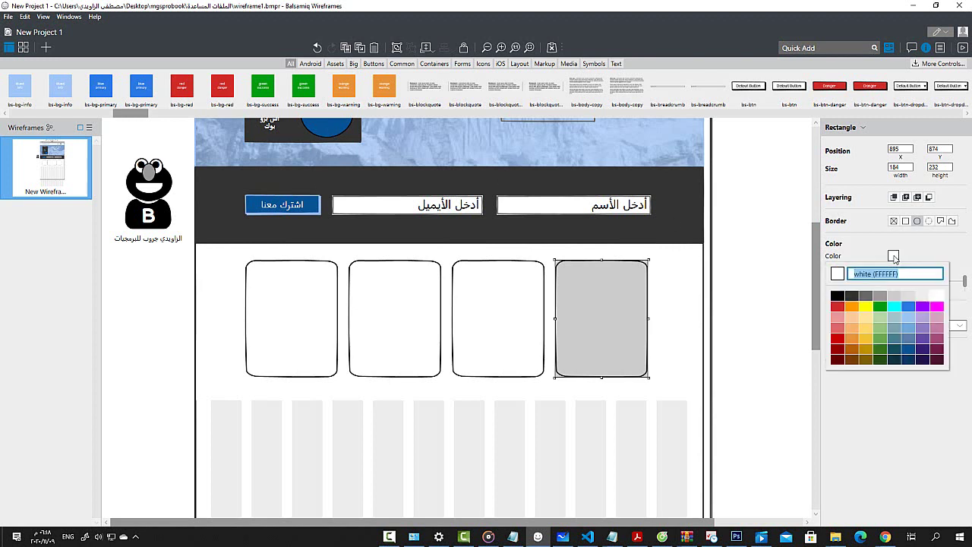
left_click(908, 350)
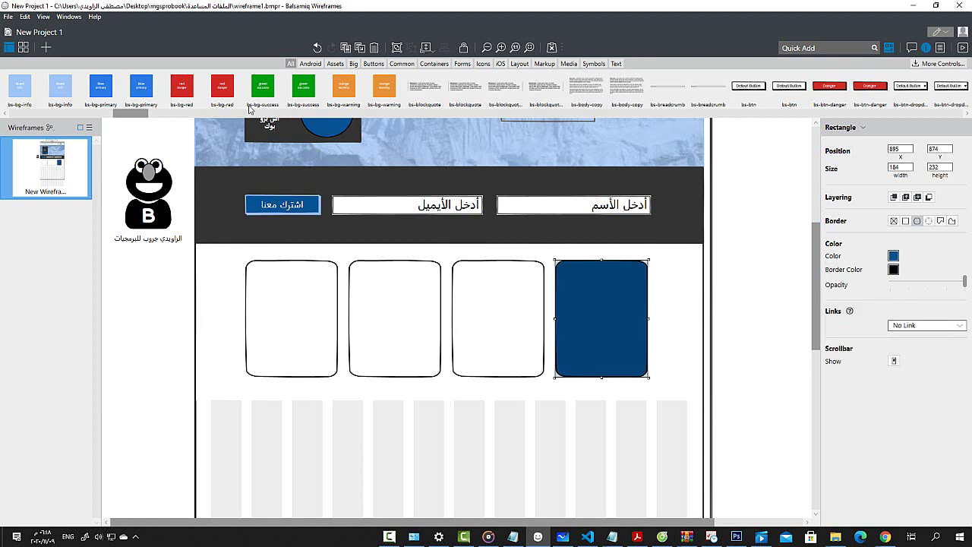
left_click(893, 256)
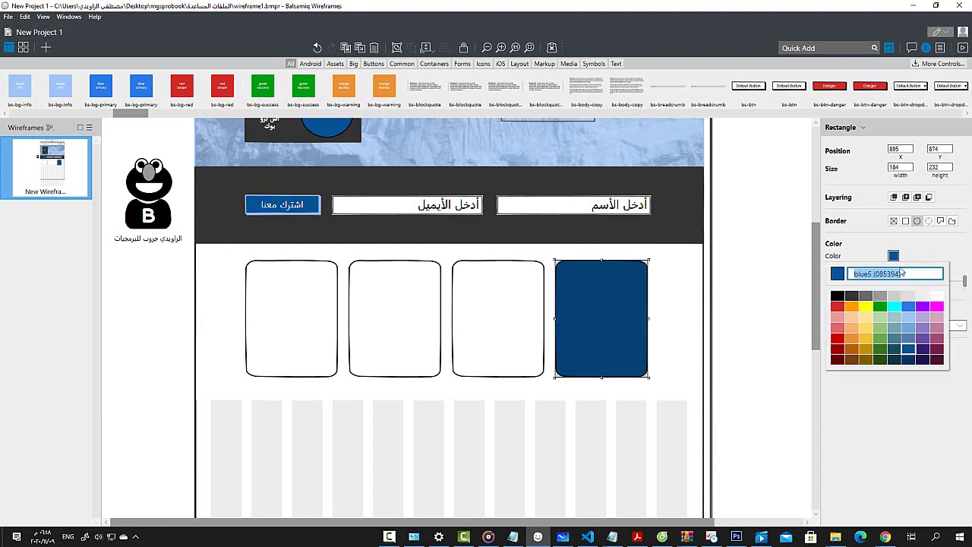
left_click(915, 340)
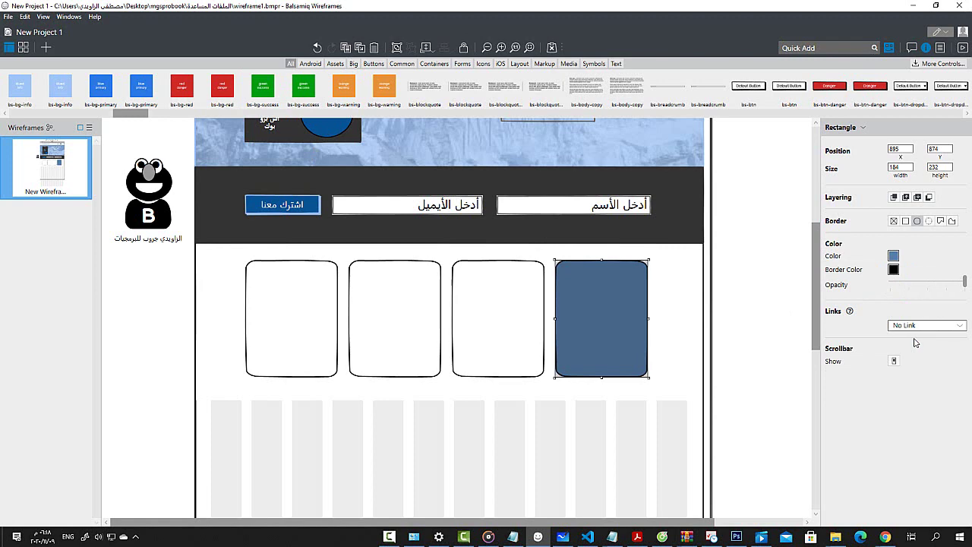
scroll(733, 285, "up", 4)
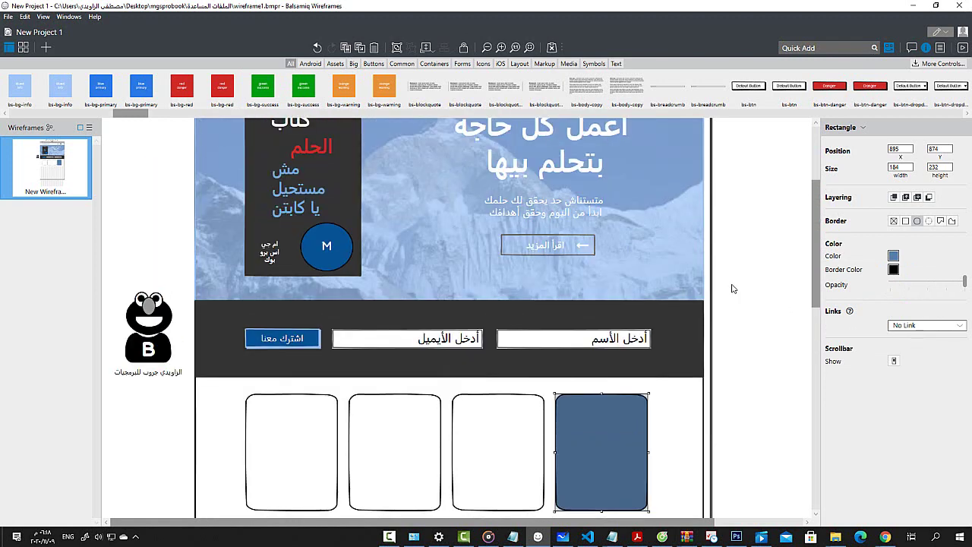
scroll(734, 289, "up", 4)
scroll(734, 288, "down", 6)
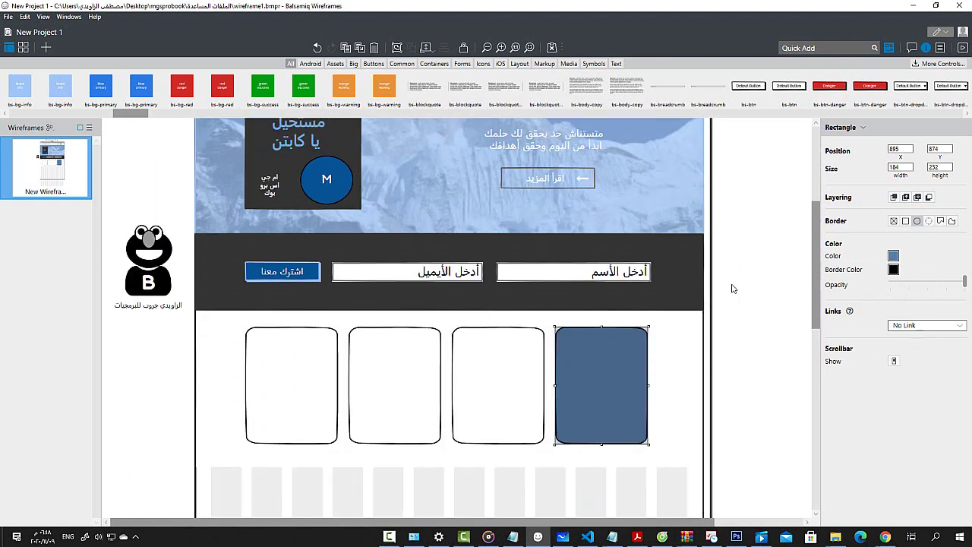
Step: Fill the second card from the left with blue5 (085394)
left_click(379, 393)
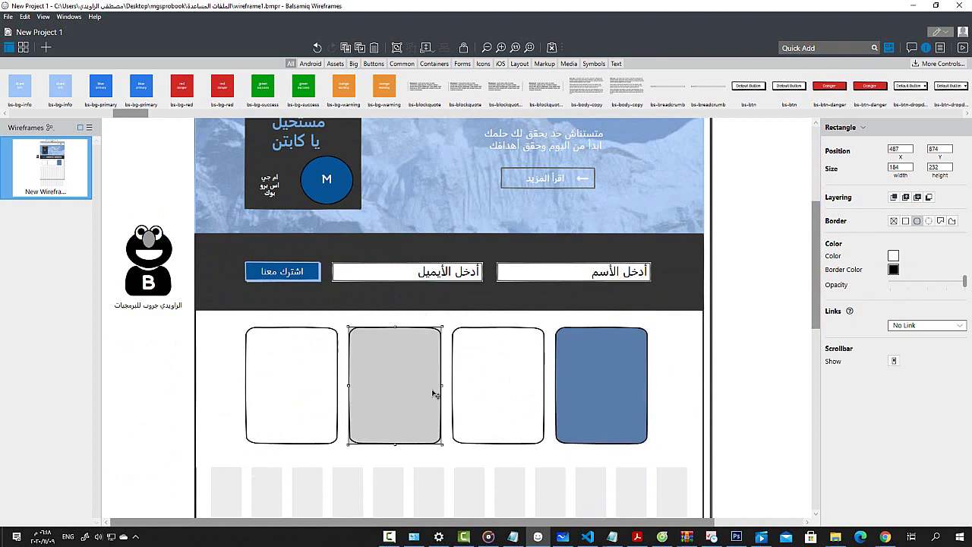
left_click(893, 256)
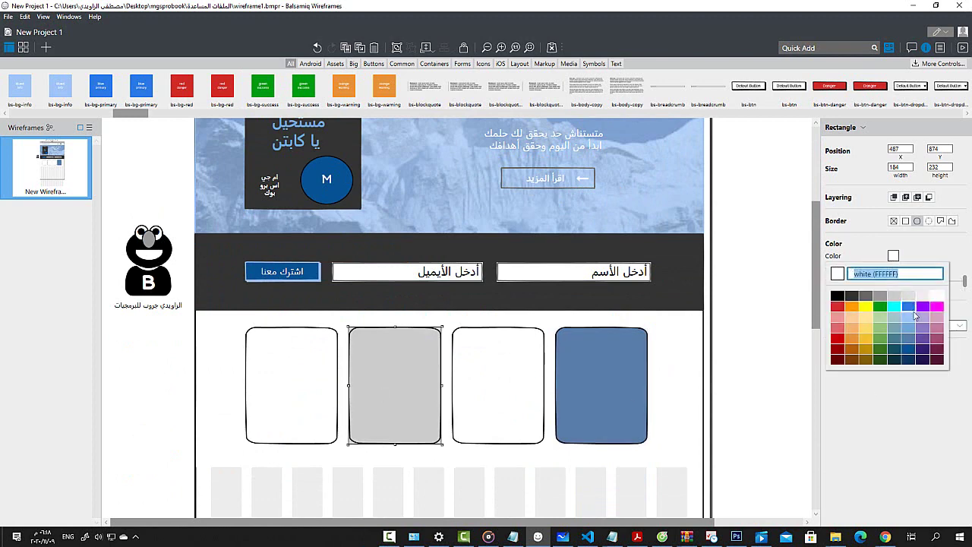
left_click(911, 350)
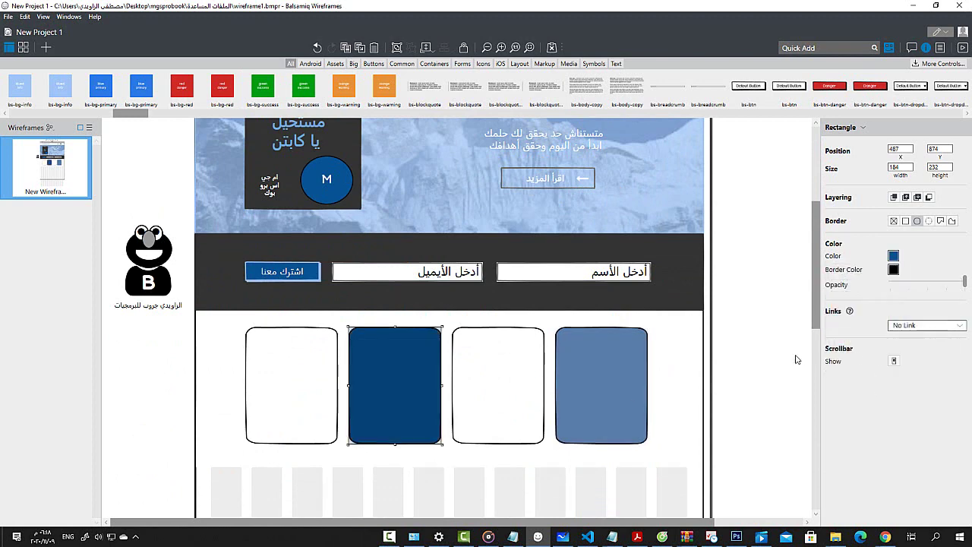
Step: Fill the rightmost card with blue5 (085394) so it matches the second card from the left
left_click(643, 388)
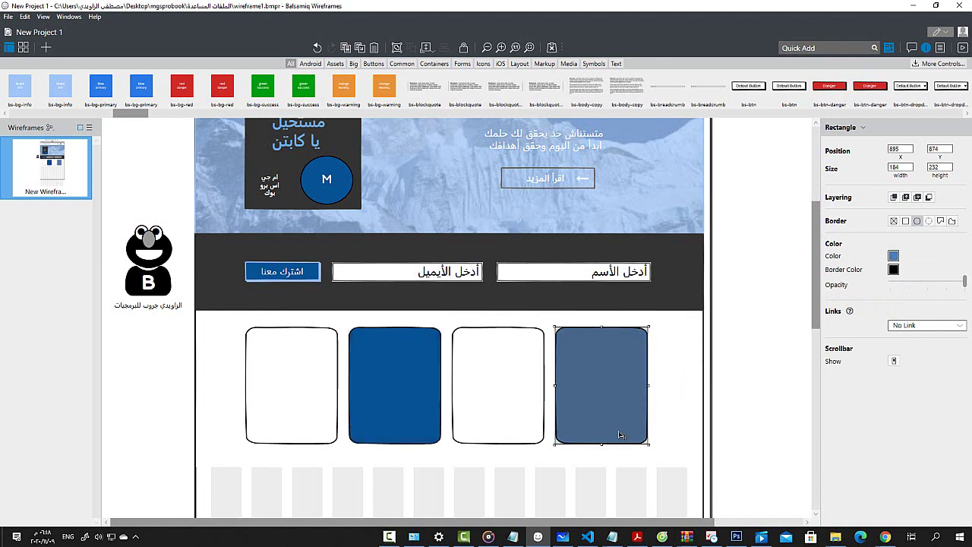
left_click(778, 380)
left_click(422, 398)
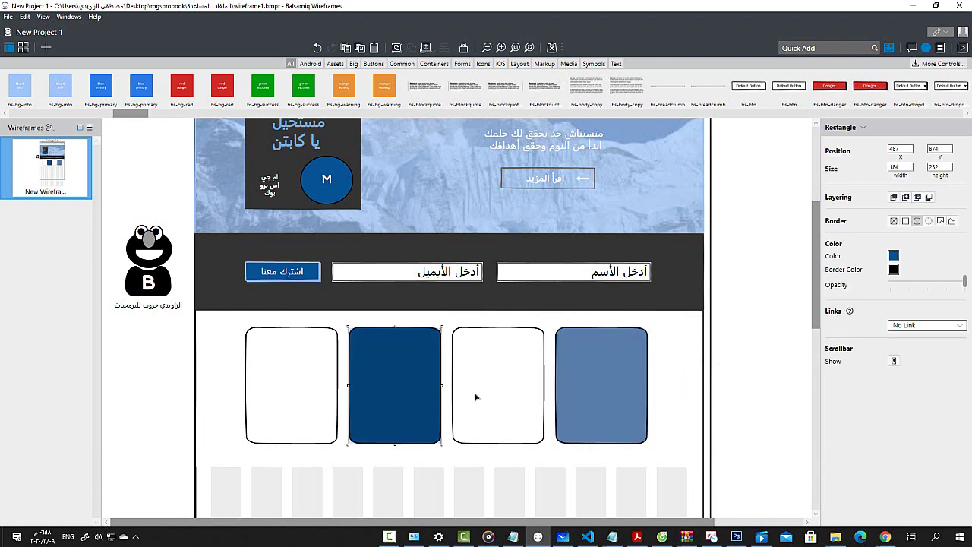
left_click(583, 380)
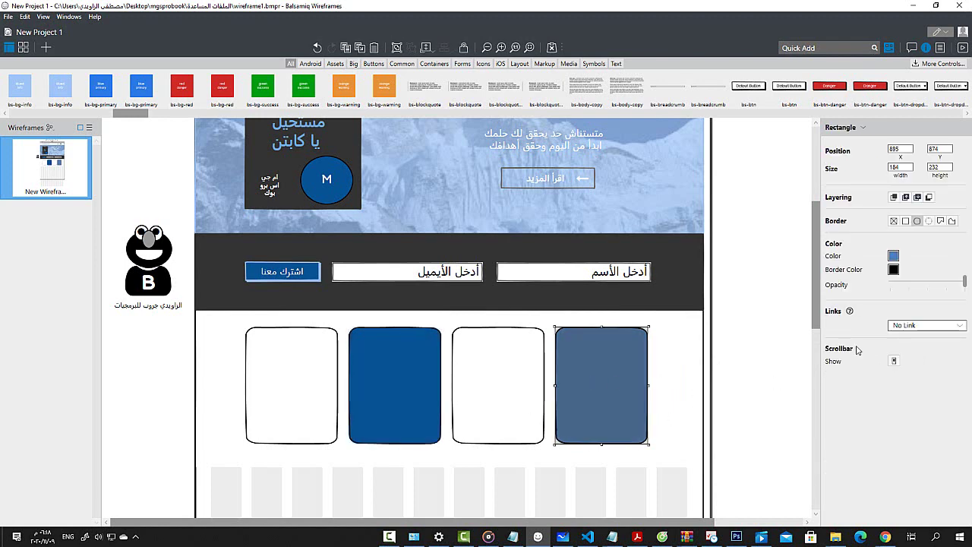
left_click(893, 257)
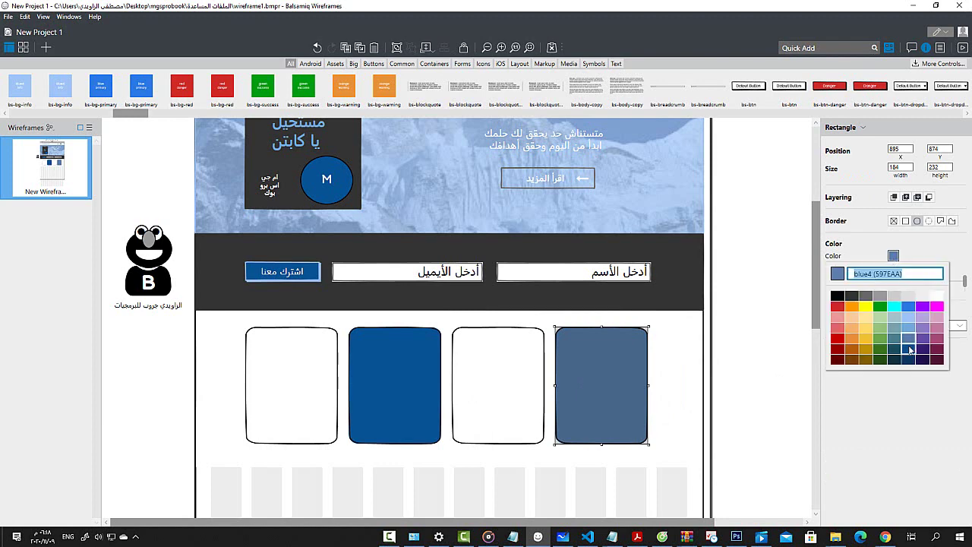
left_click(899, 350)
left_click(752, 380)
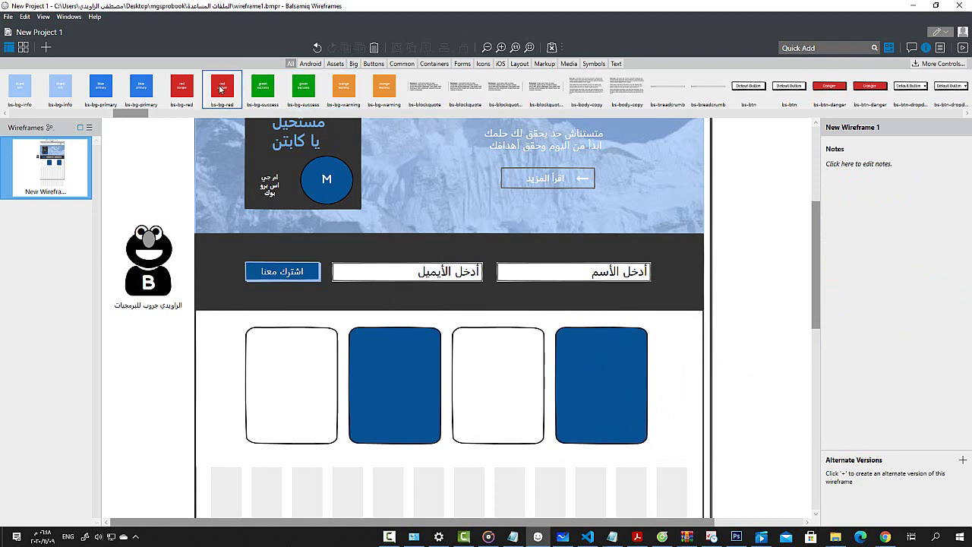
left_click_drag(131, 115, 26, 112)
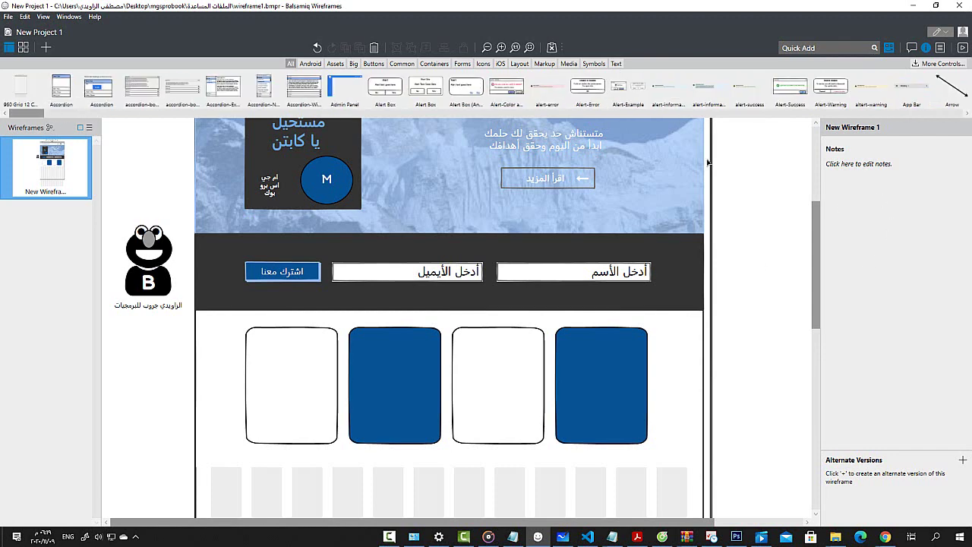
left_click(835, 46)
type("te")
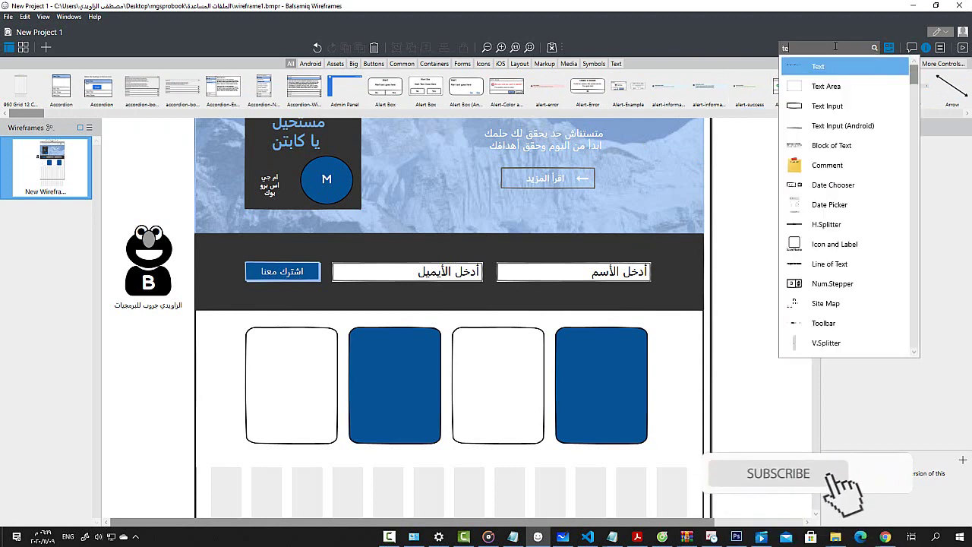
key("Return")
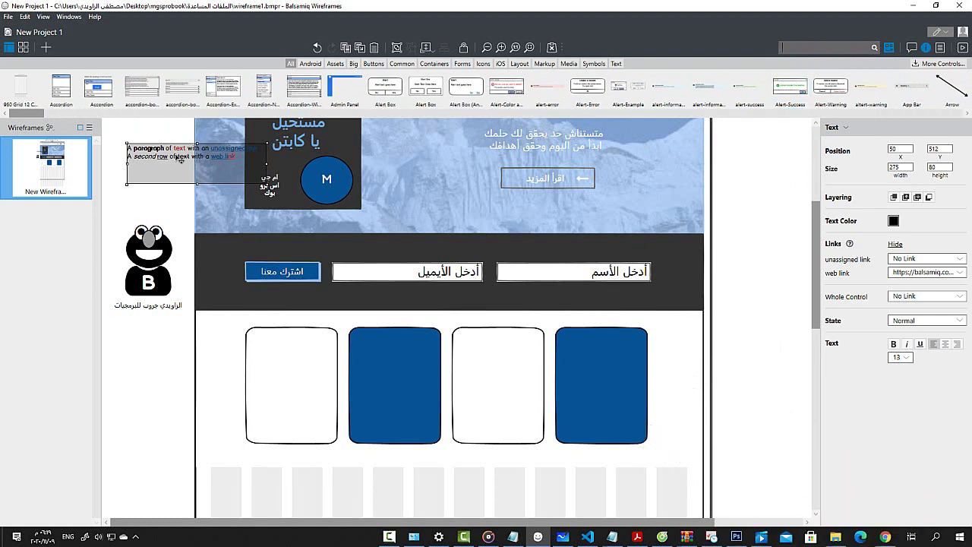
left_click(180, 158)
key("Delete")
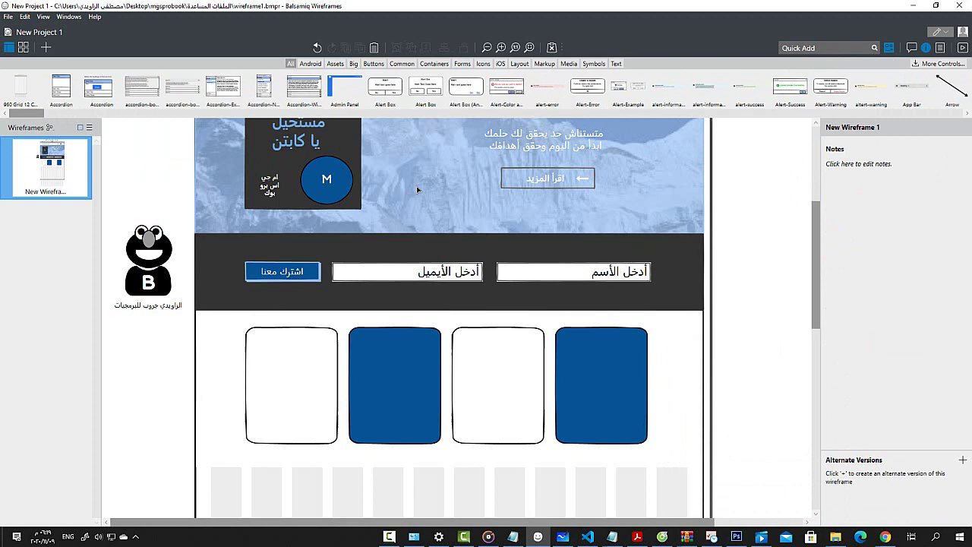
Step: Copy the white two-line paragraph from the header image onto the upper part of the rightmost card
left_click(540, 181)
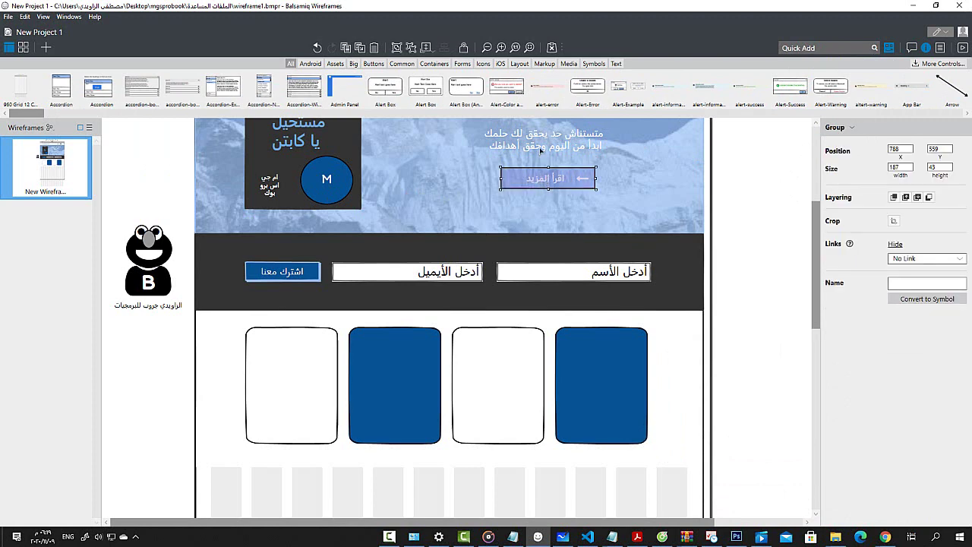
left_click(541, 155)
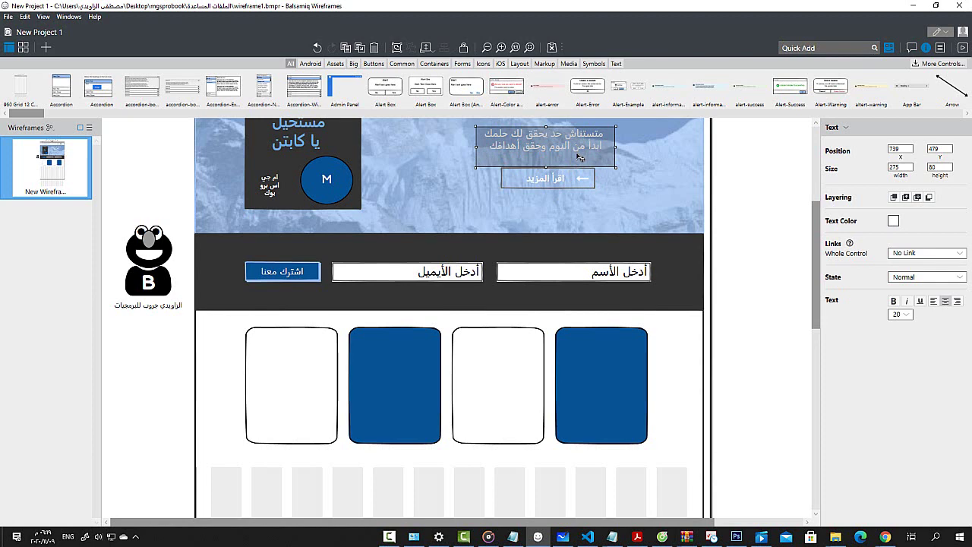
left_click_drag(598, 143, 617, 339)
Step: Check the card titles in the Microsoft Whiteboard sketch and replace the copied paragraph's text with "خليك أفضل"
double_click(612, 363)
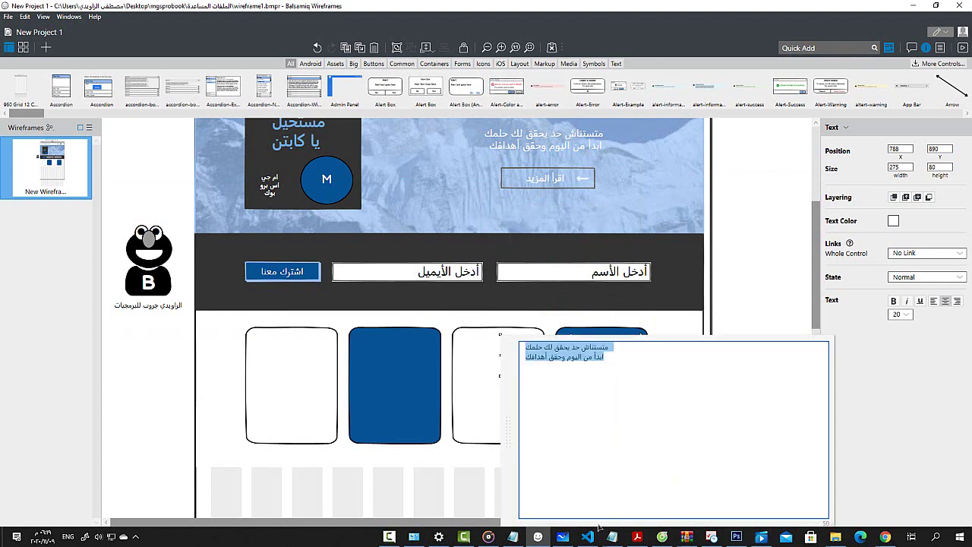
left_click(568, 541)
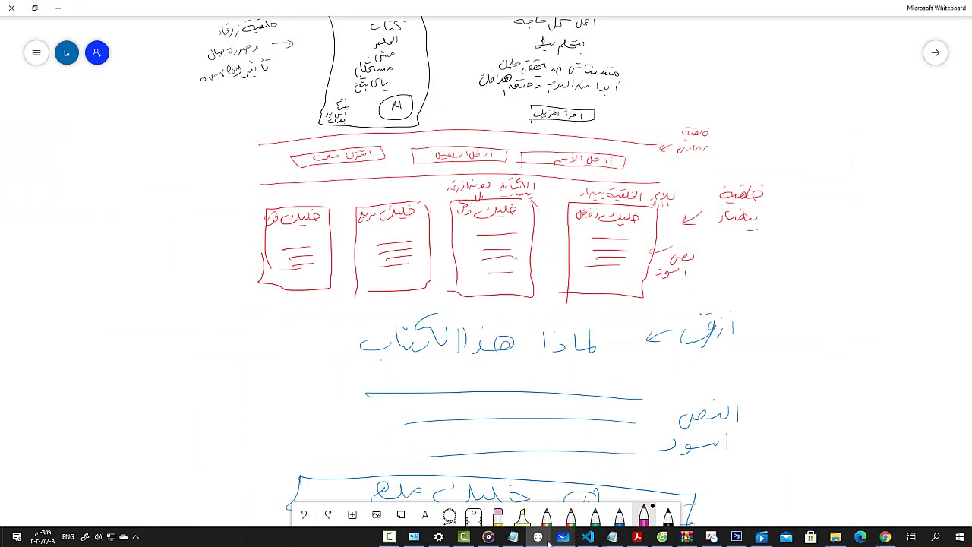
mouse_move(563, 540)
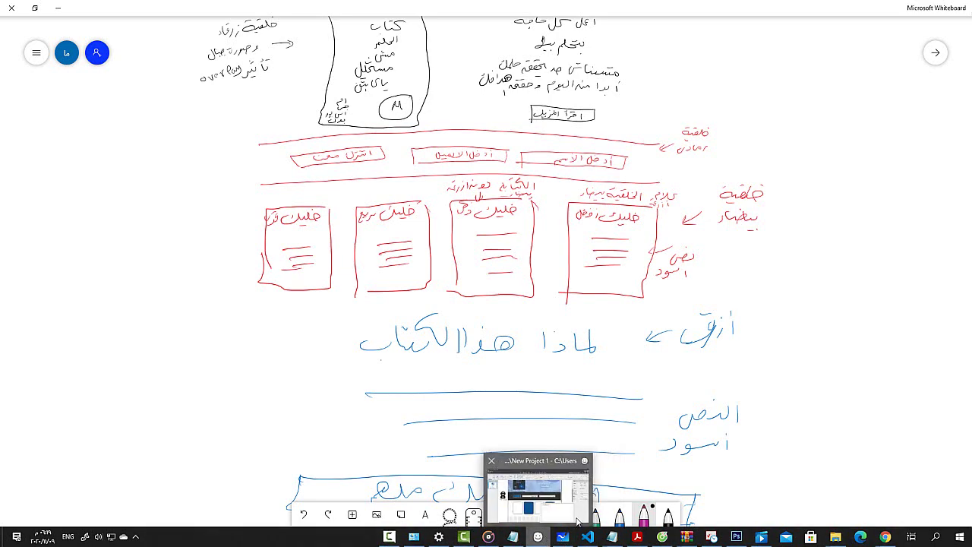
key("alt+Tab")
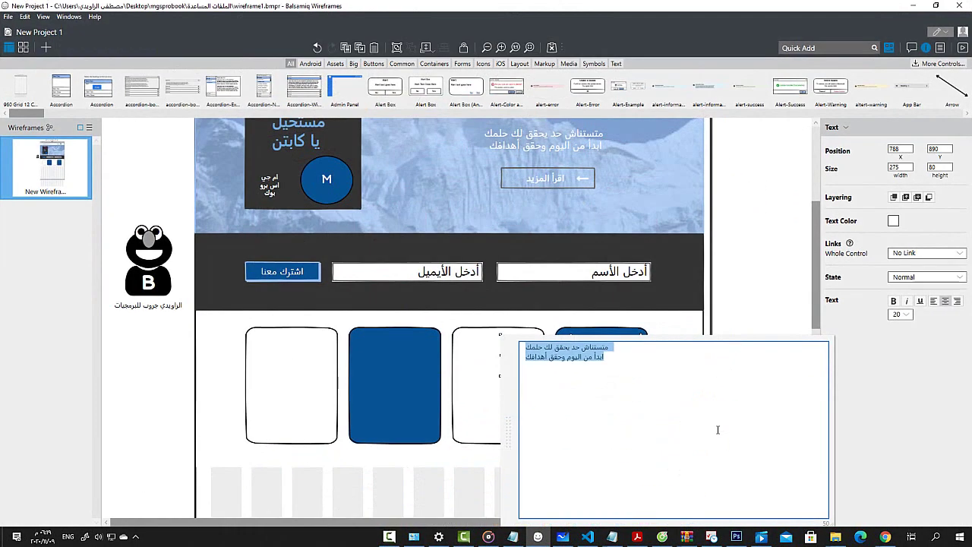
type("o")
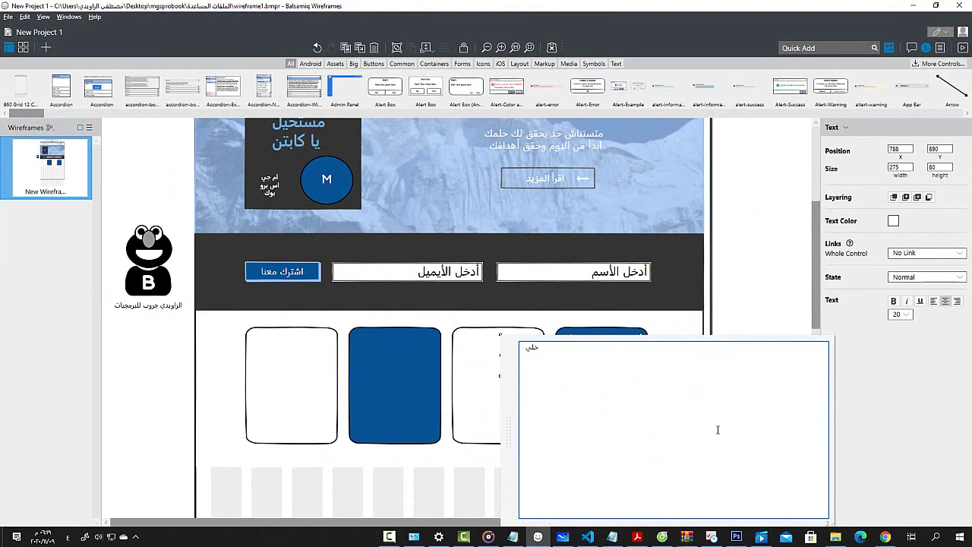
type("ليك أفضل")
left_click(225, 369)
Step: Shrink the title's text box to about 152 by 41 so it fits inside the top of the rightmost card
left_click(581, 349)
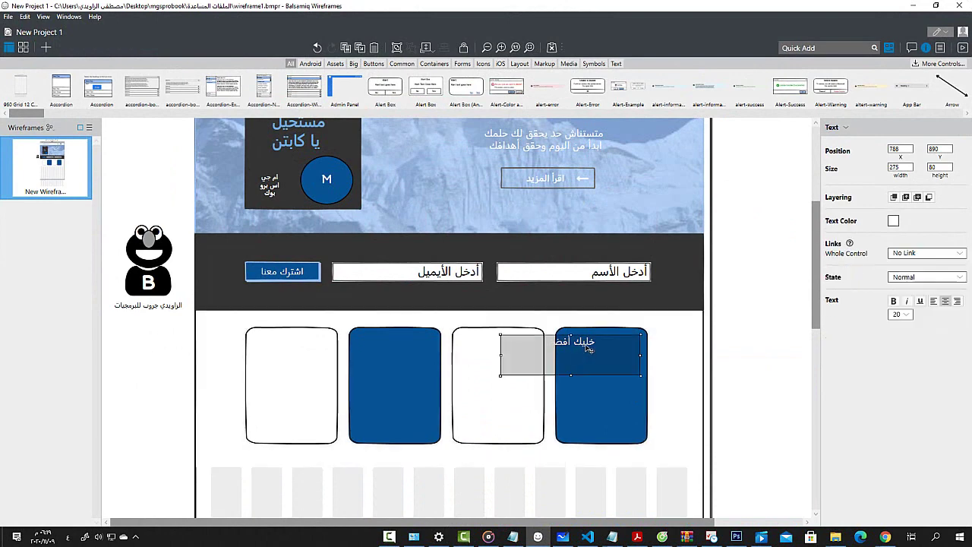
left_click_drag(500, 355, 600, 356)
left_click(596, 395)
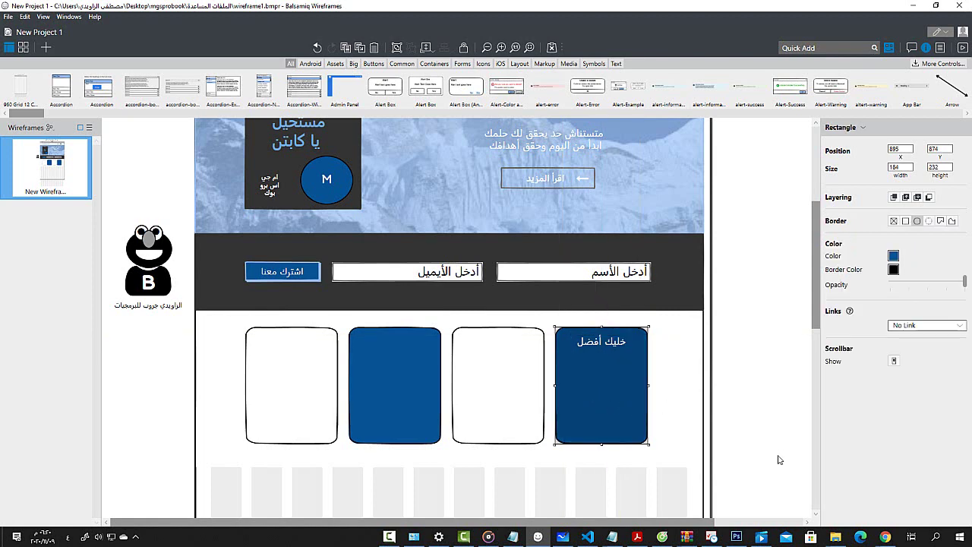
Step: Recheck the whiteboard sketch, set the card title's font size to 24, and place a duplicate of the title directly below it
left_click(561, 538)
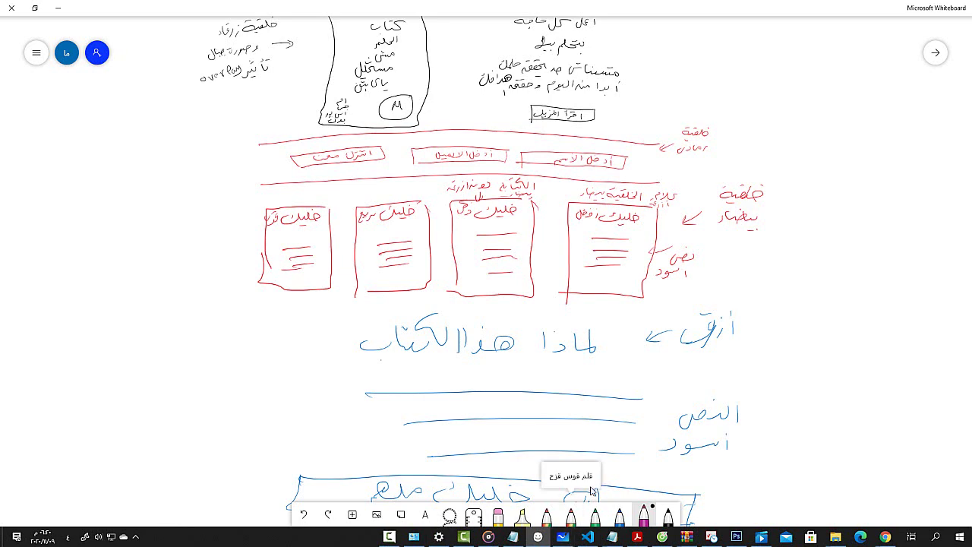
left_click(538, 537)
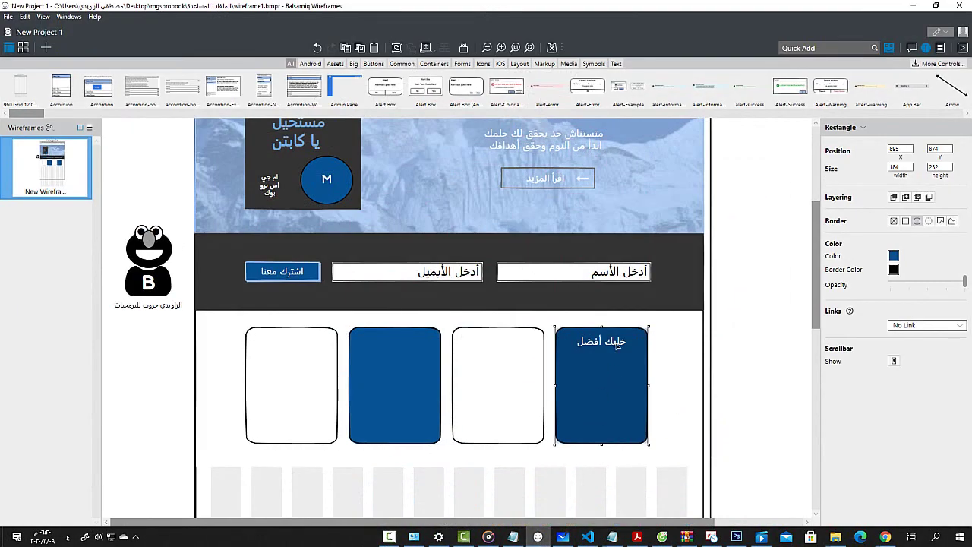
left_click(617, 343)
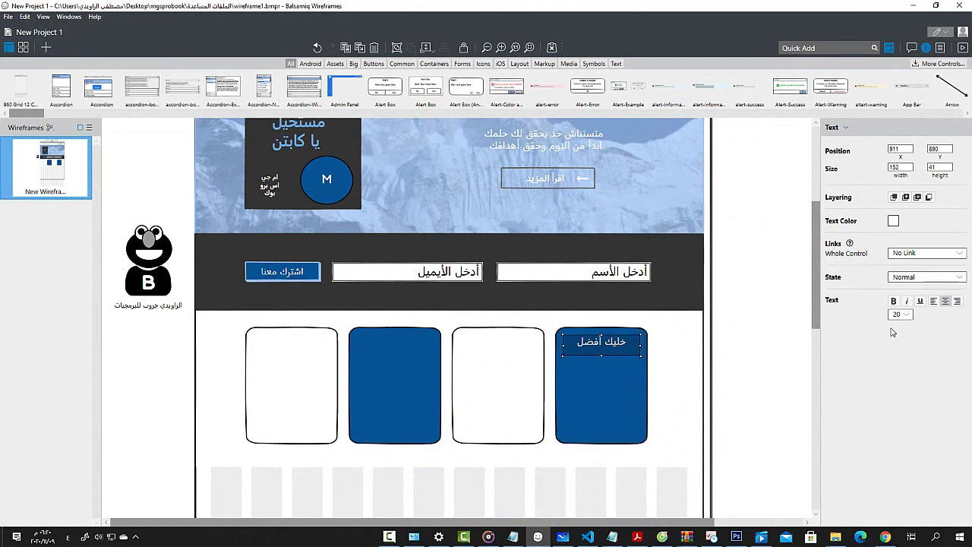
left_click(909, 315)
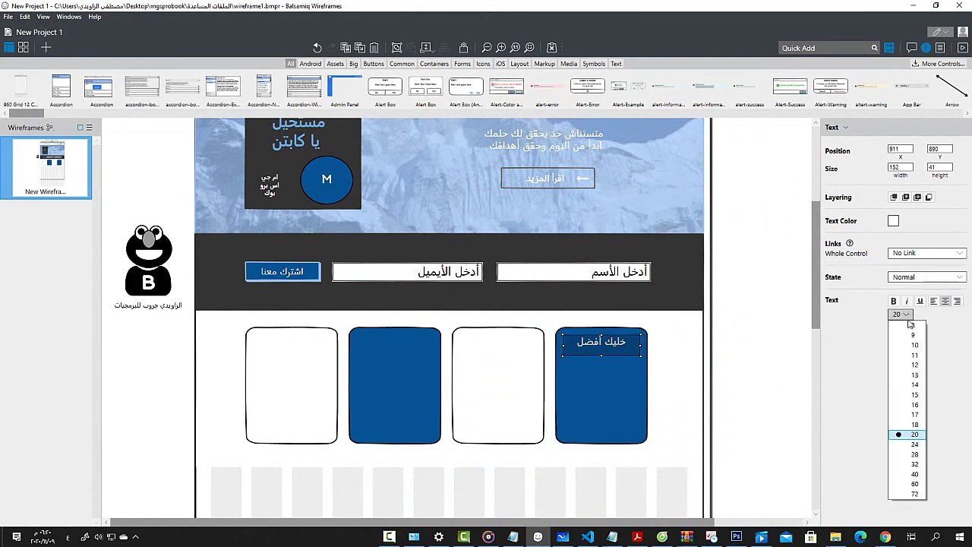
left_click(911, 450)
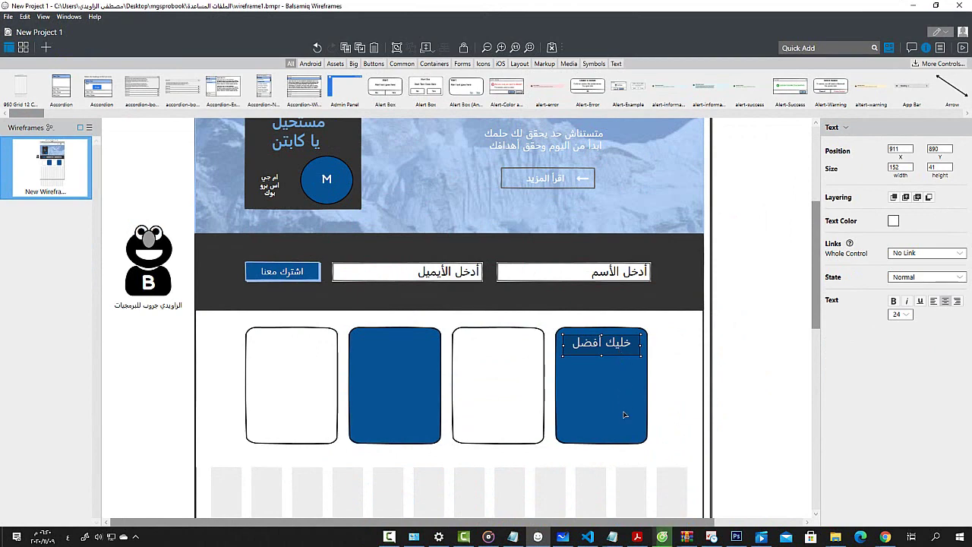
key("ctrl+d")
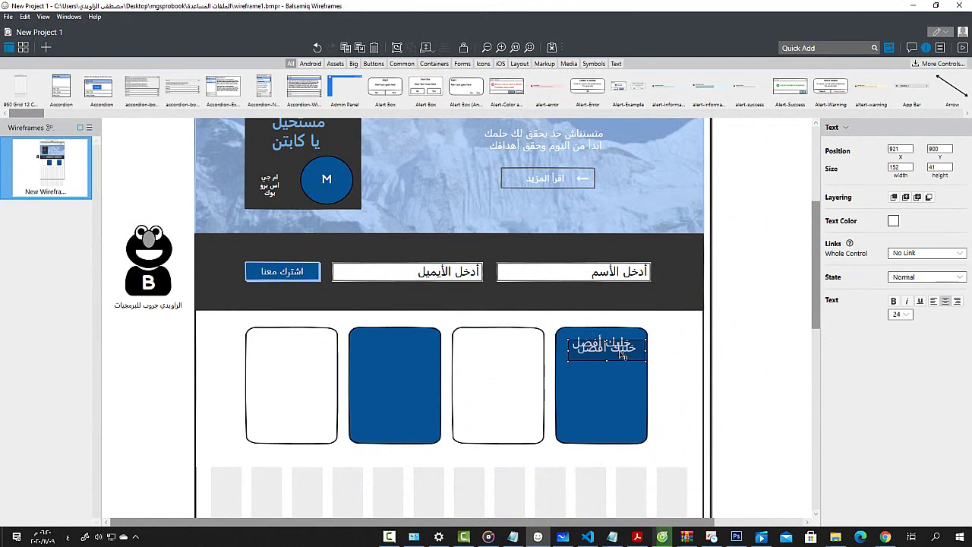
left_click_drag(619, 357, 611, 393)
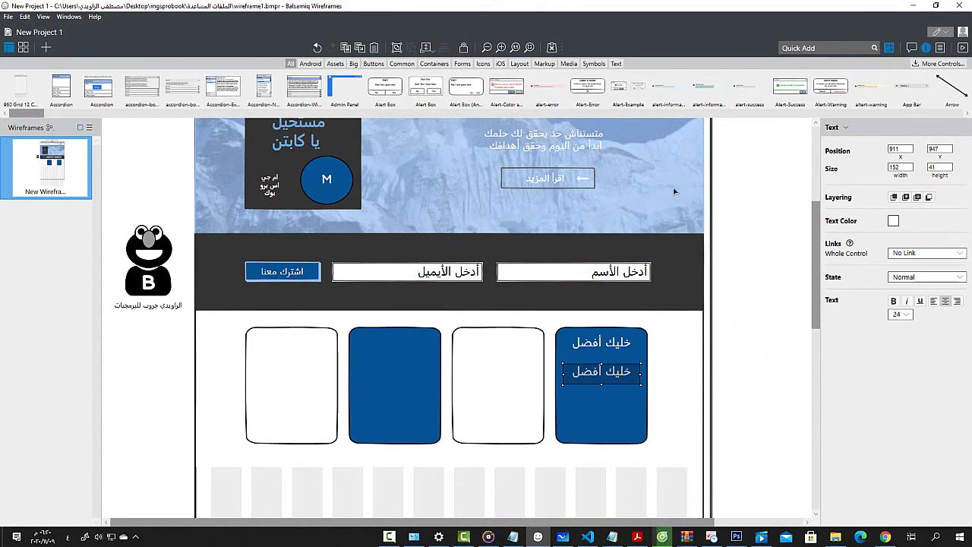
Step: Try a Line of Text placeholder in the lower part of the rightmost card with white text, then delete it
left_click_drag(30, 114, 448, 158)
left_click_drag(486, 112, 549, 113)
left_click_drag(552, 173, 701, 177)
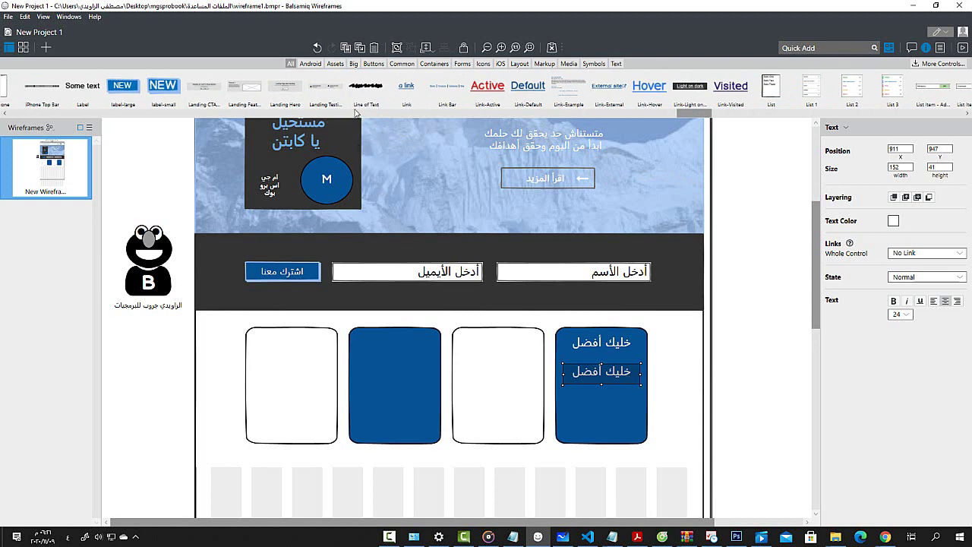
left_click_drag(380, 104, 621, 420)
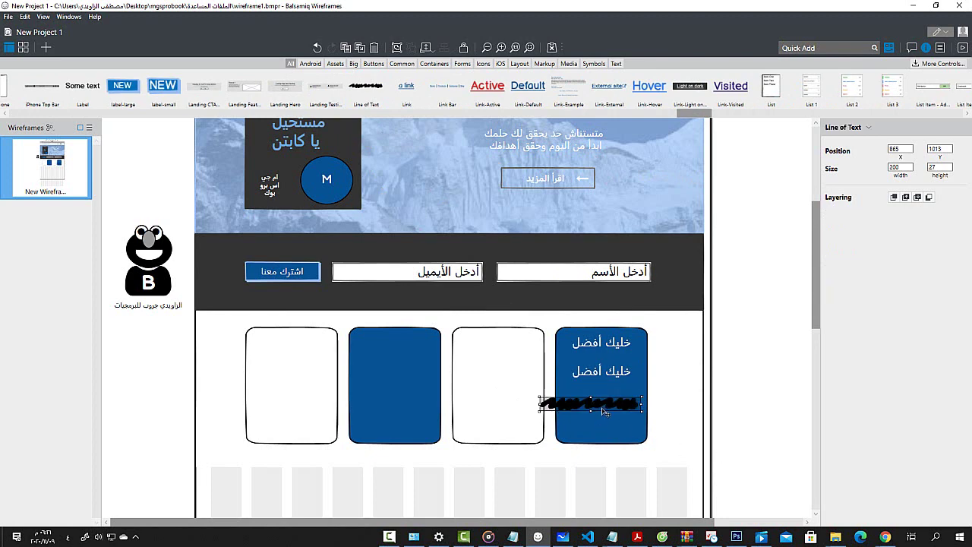
double_click(606, 410)
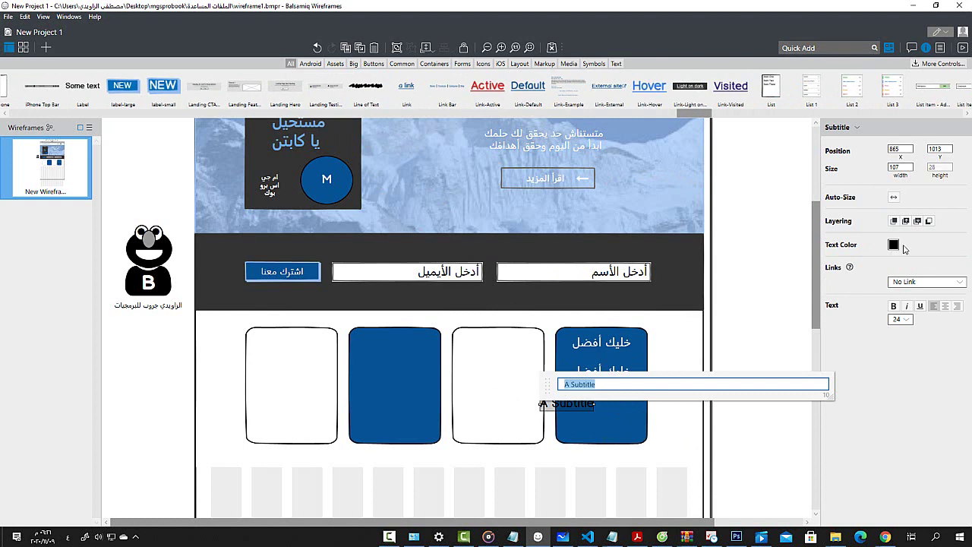
left_click(895, 246)
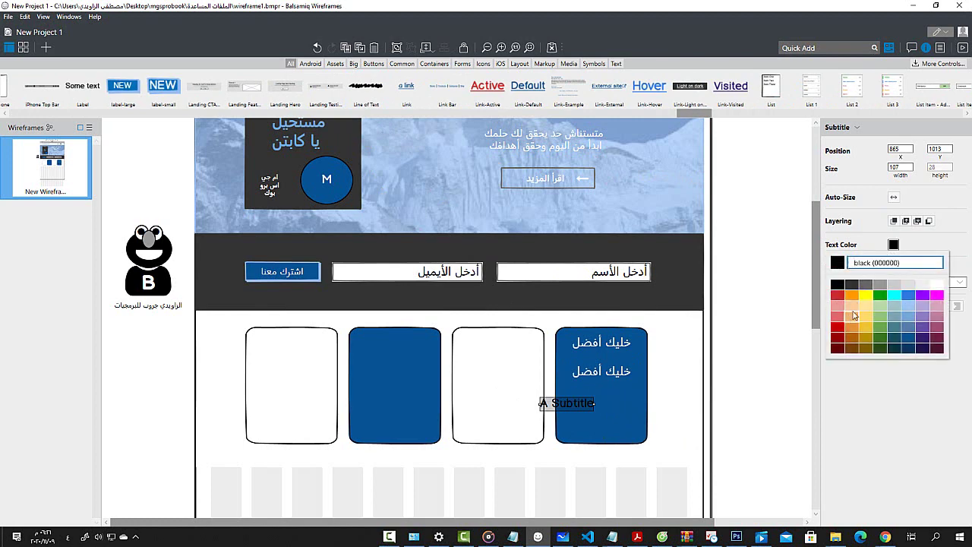
left_click(935, 285)
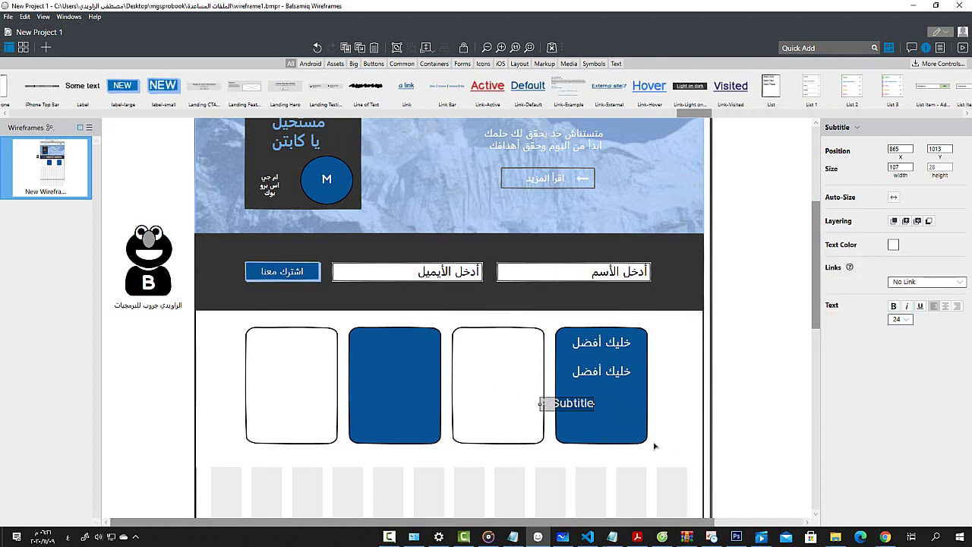
left_click(530, 461)
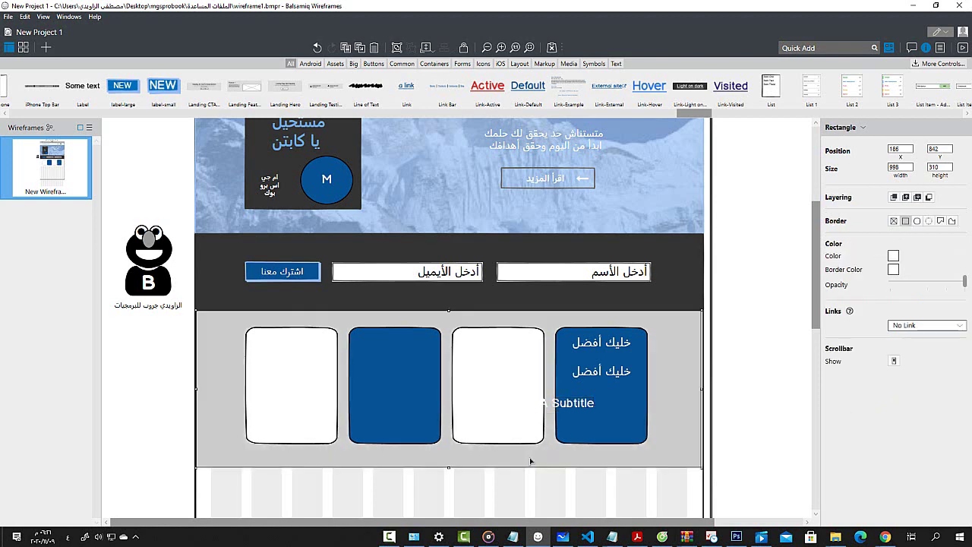
left_click(583, 406)
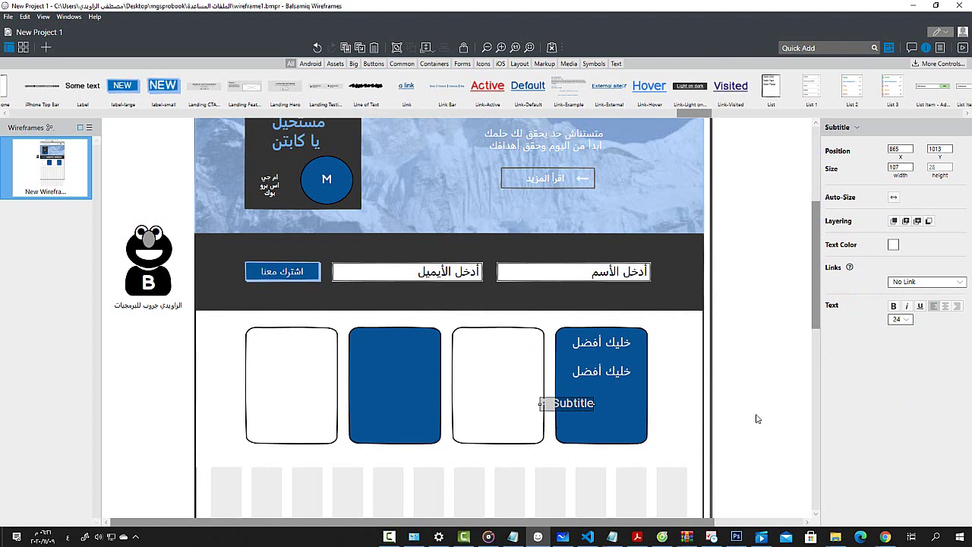
key("Delete")
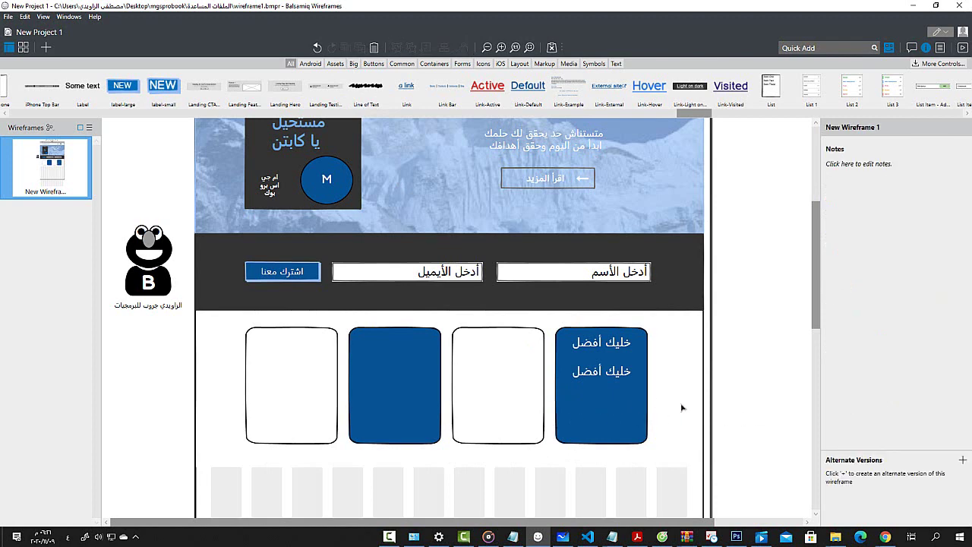
Step: Switch to Chrome, search Google for "خليك افضل" and look through the results for body text for the card
left_click(609, 377)
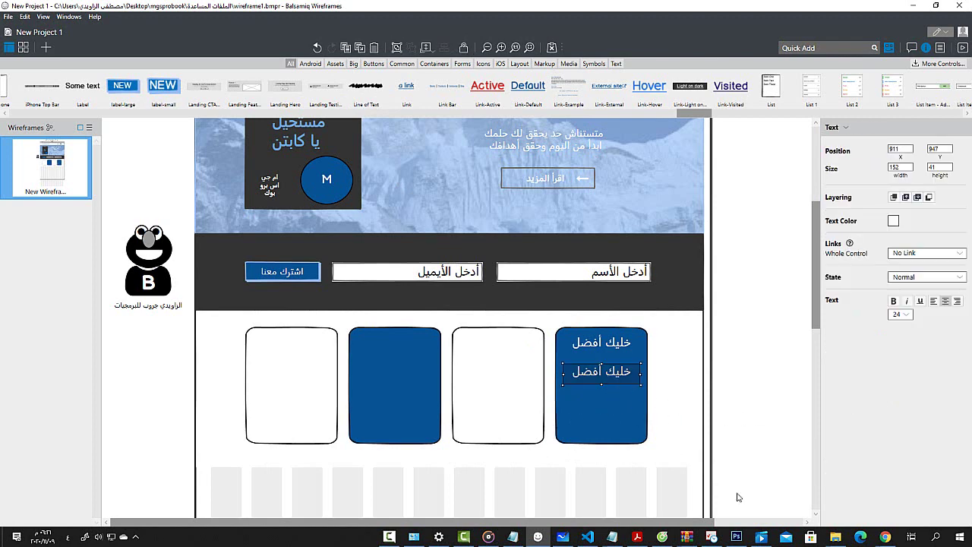
left_click(885, 538)
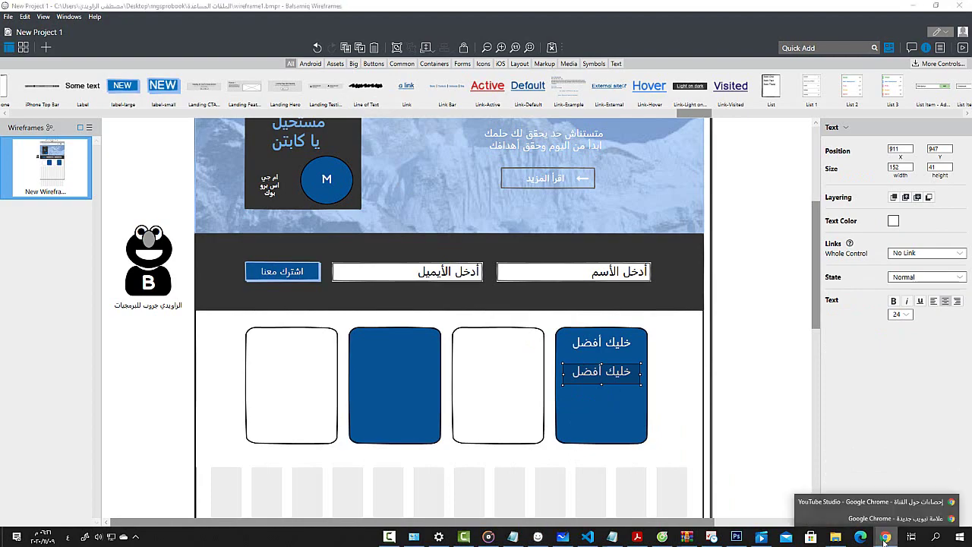
left_click(881, 518)
left_click(560, 214)
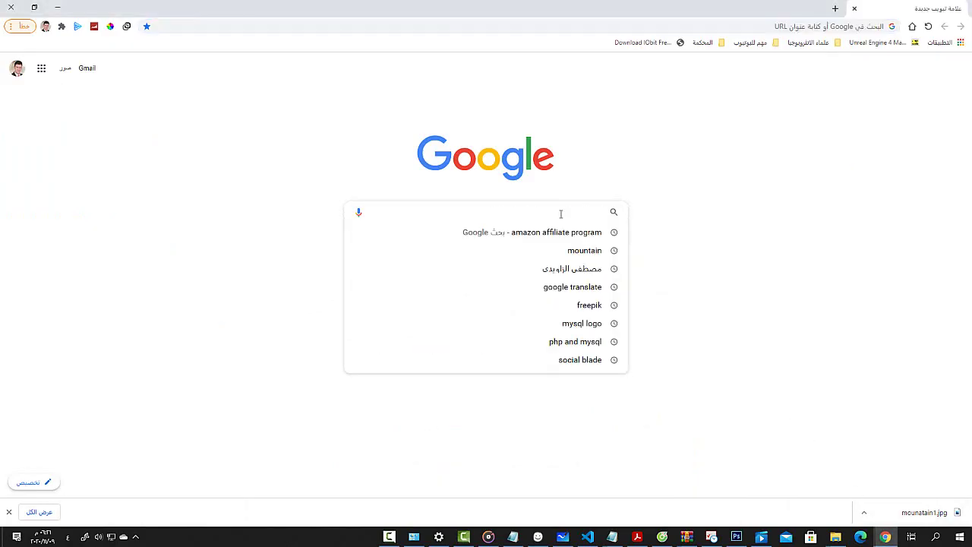
type("خل")
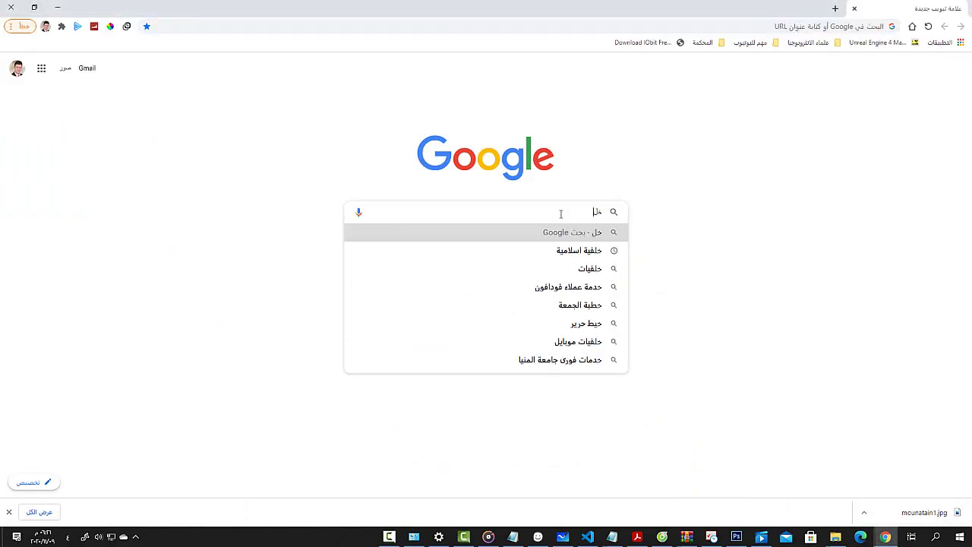
type("يك افضل")
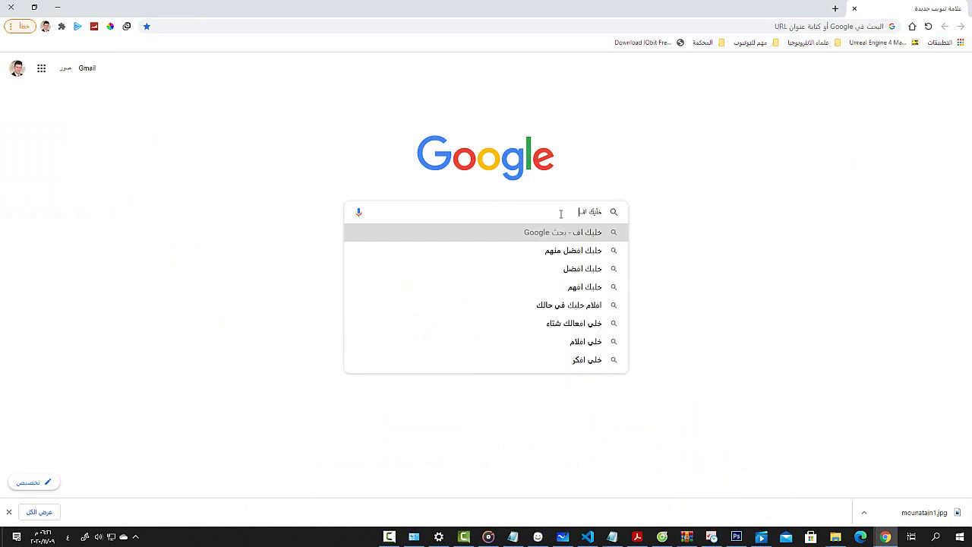
key("Return")
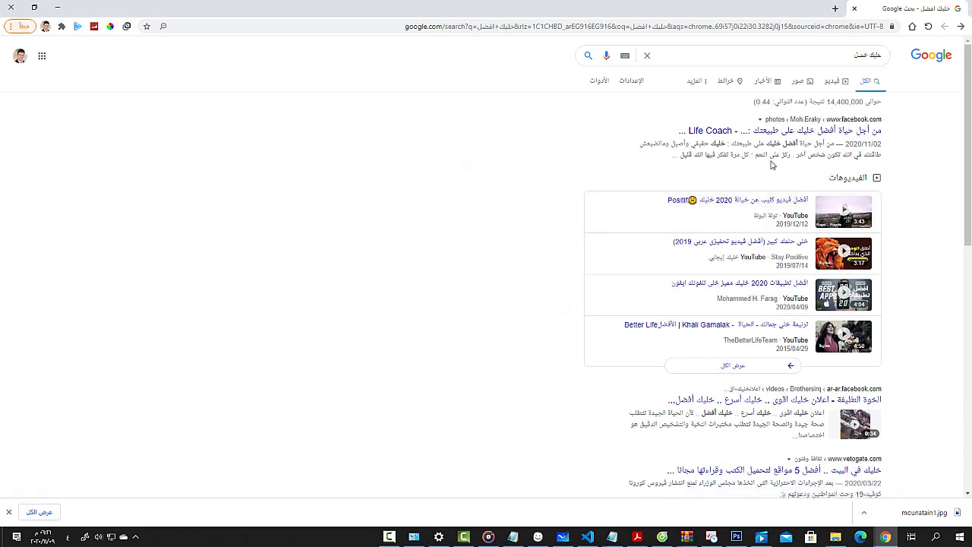
scroll(501, 174, "down", 2)
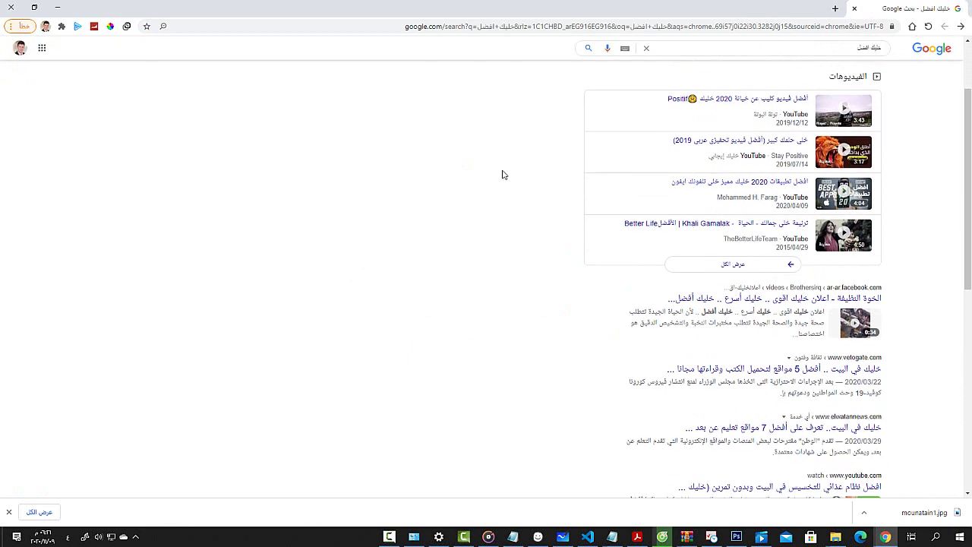
scroll(502, 175, "down", 1)
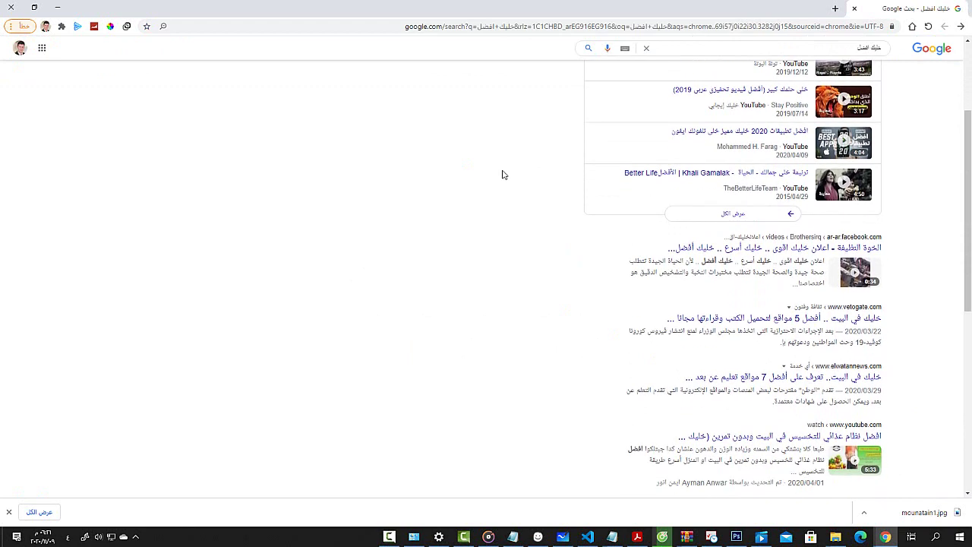
scroll(502, 174, "down", 2)
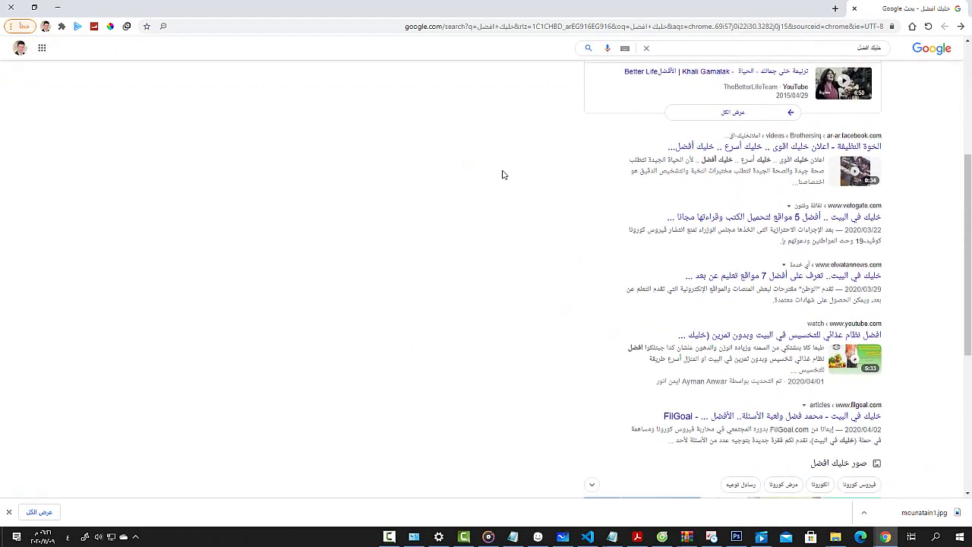
scroll(502, 175, "up", 5)
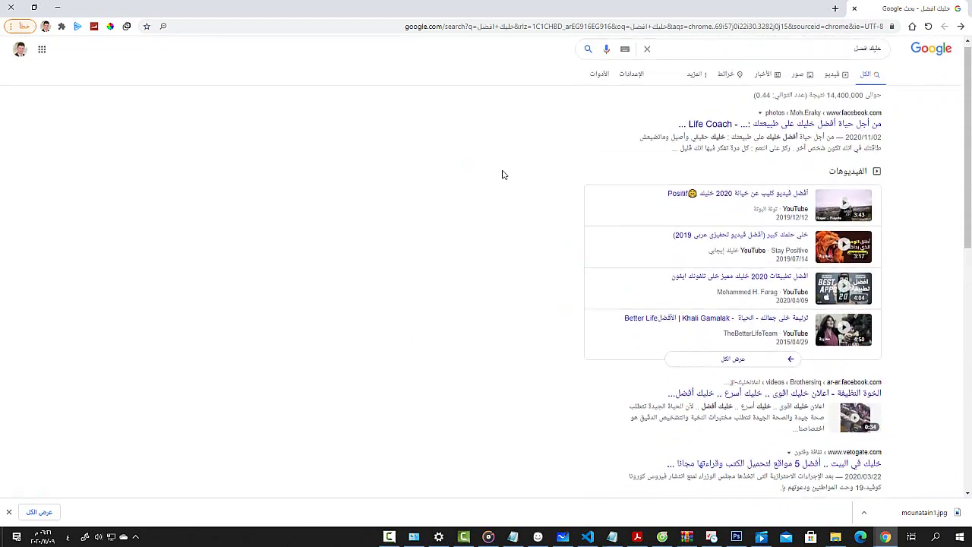
Step: Replace the Google query with "كيف تكون الافضل" and run the search
triple_click(836, 59)
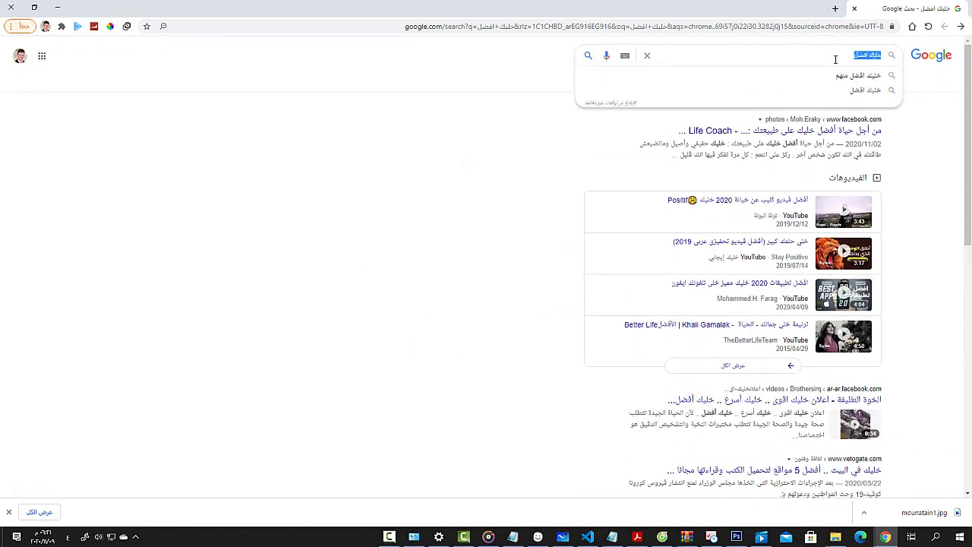
type("كيف ")
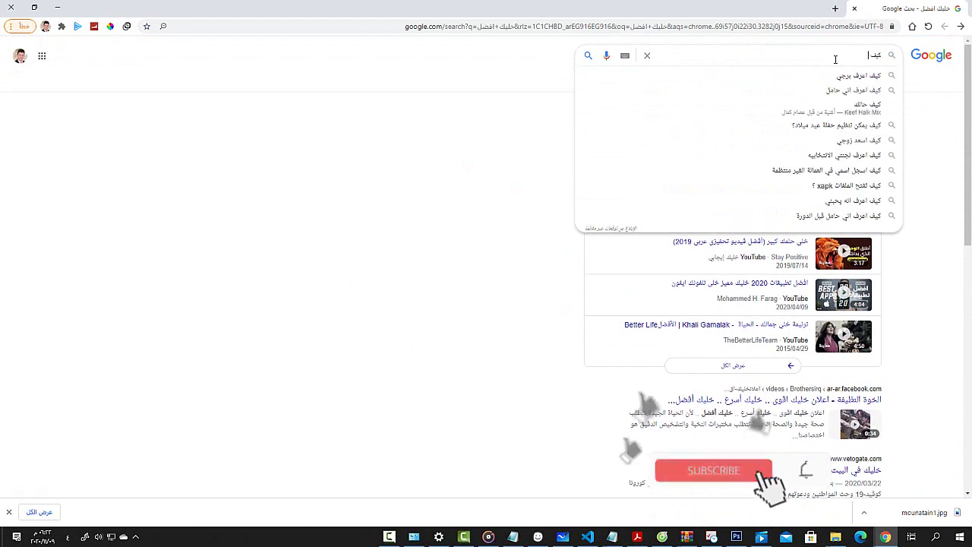
type("تكون")
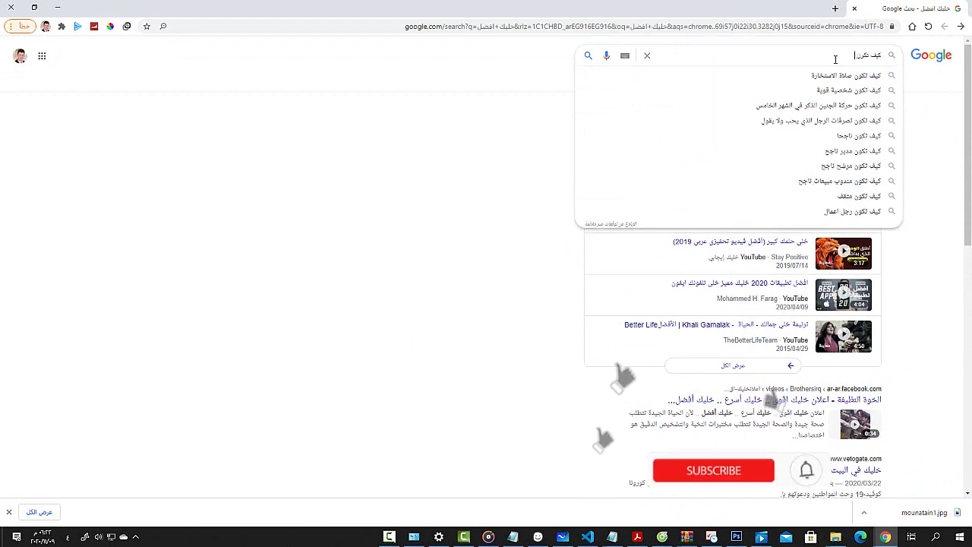
type(" الافضل")
key("Return")
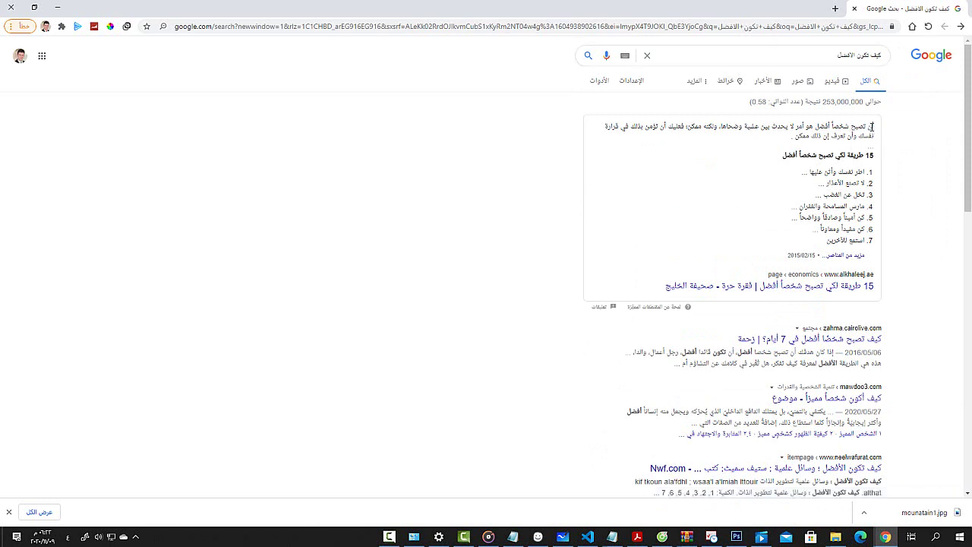
Step: Copy the featured result's opening sentence, up to "في قرارة نفسك", into a blank Notepad document as plain text and select it all for copying
left_click_drag(871, 127, 747, 126)
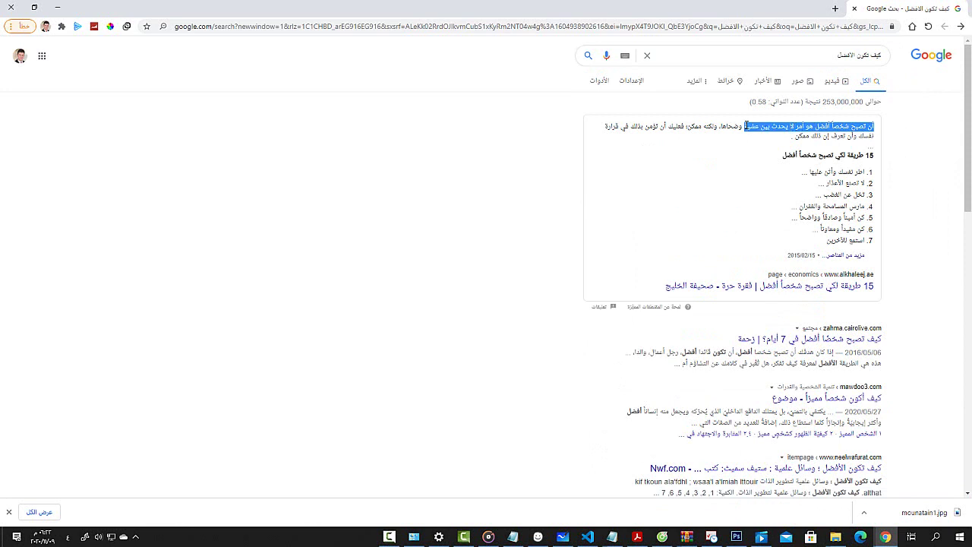
left_click_drag(737, 125, 868, 135)
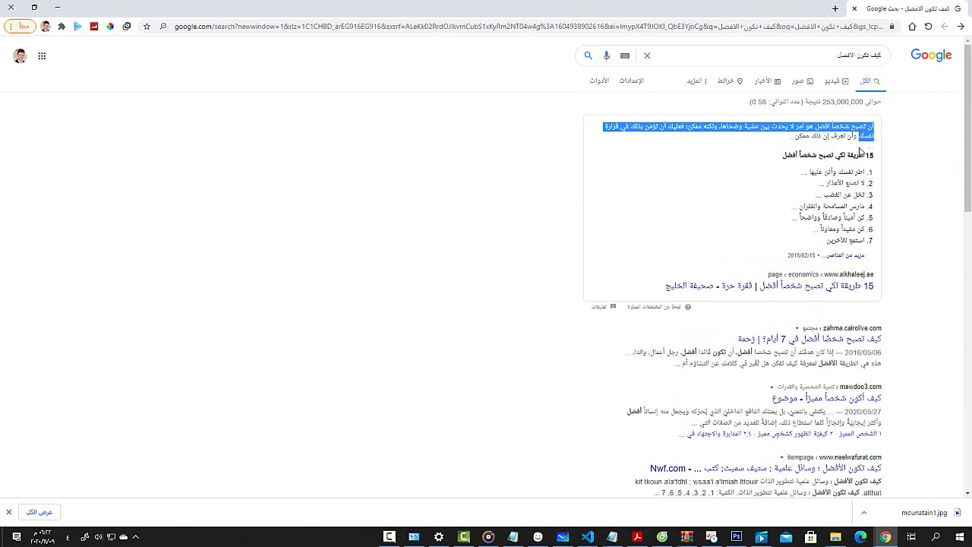
key("super+r")
key("Return")
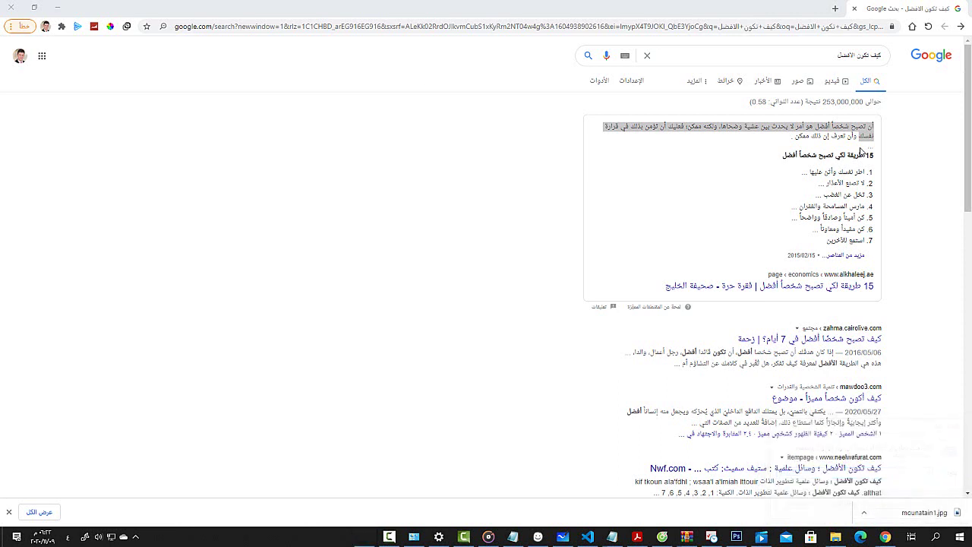
type("أن تصبح شخصاً أفضل هو أمر لا يحدث بين عشية وضحاها، ولكنه ممكن؛ فعليك أن تؤمن بذلك في قرارة نفسك")
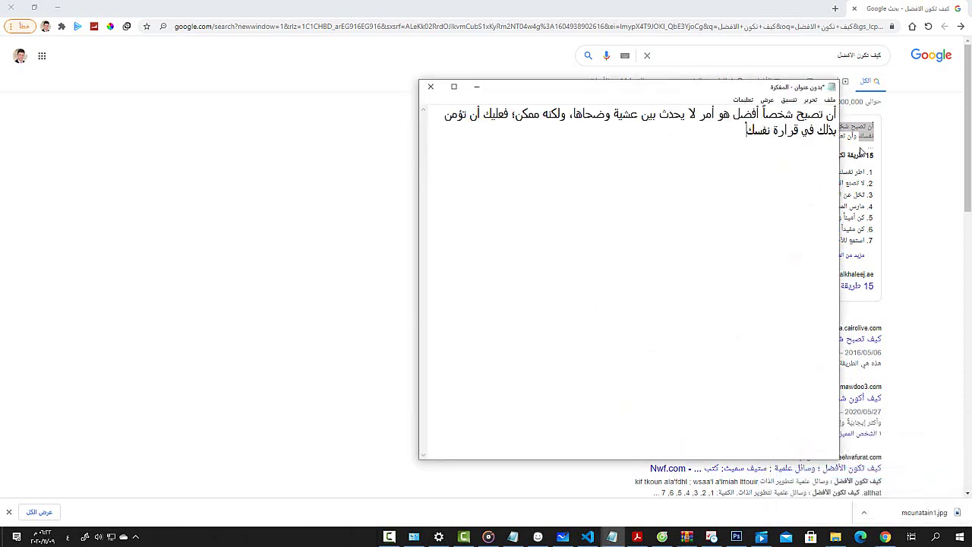
key("ctrl+a")
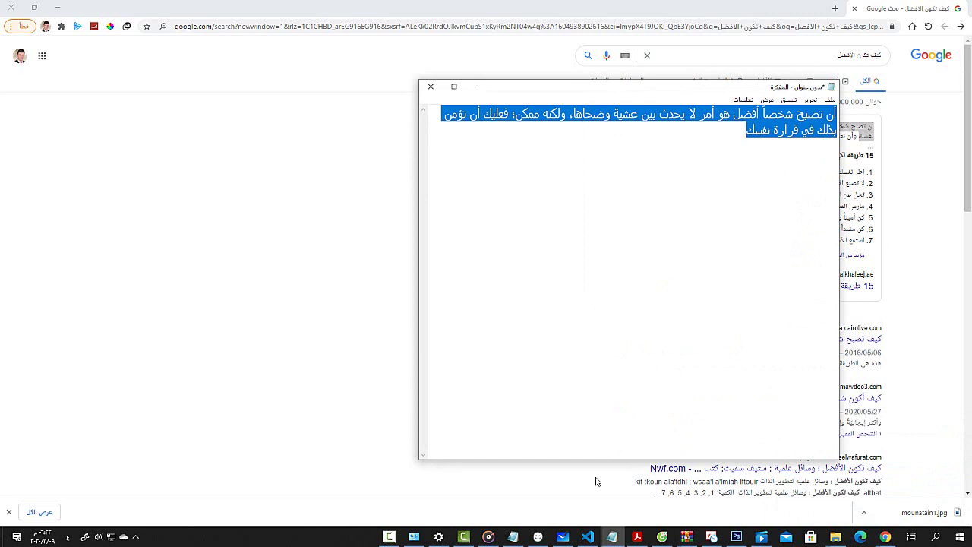
Step: Back in Balsamiq, paste the sentence, place it over the lower part of the rightmost card and delete the duplicate title there
left_click(538, 537)
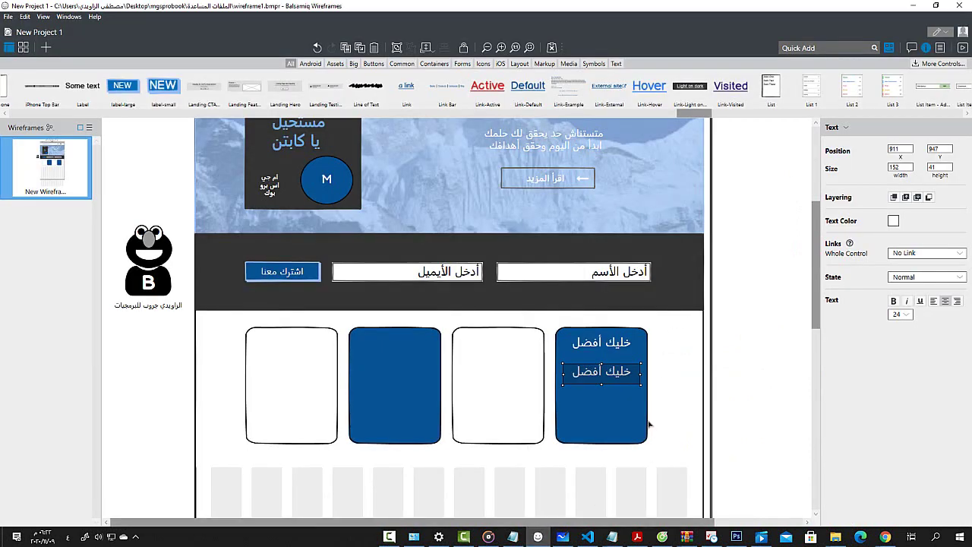
key("ctrl+v")
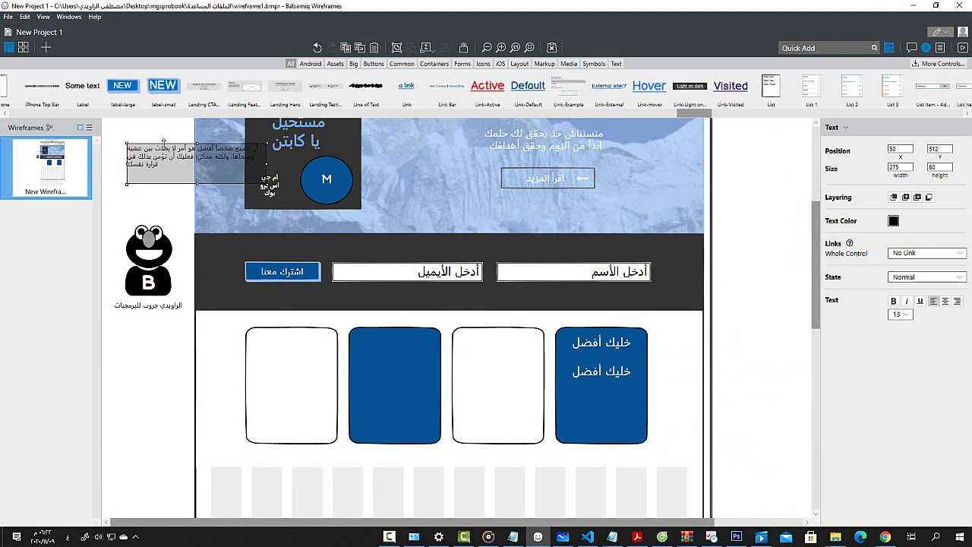
left_click_drag(164, 146, 581, 398)
left_click(621, 373)
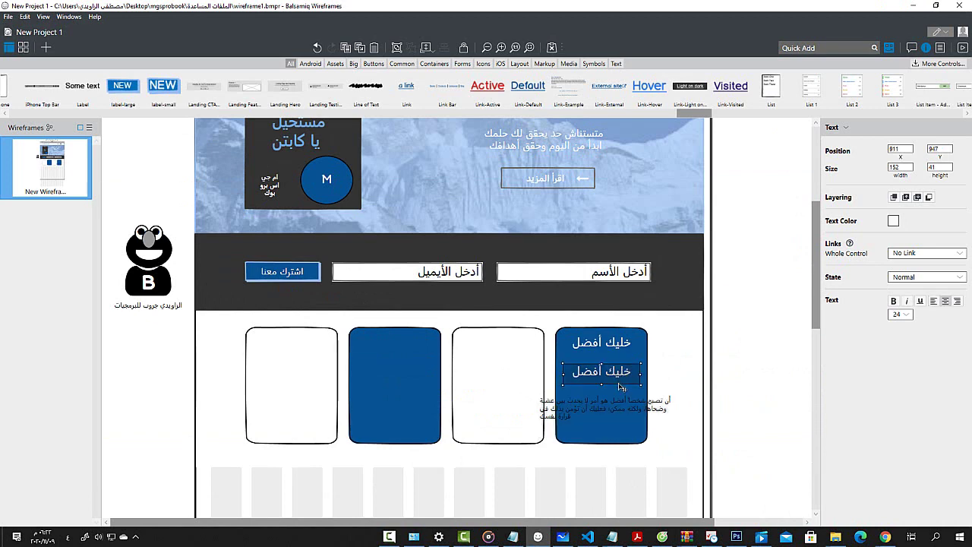
key("Delete")
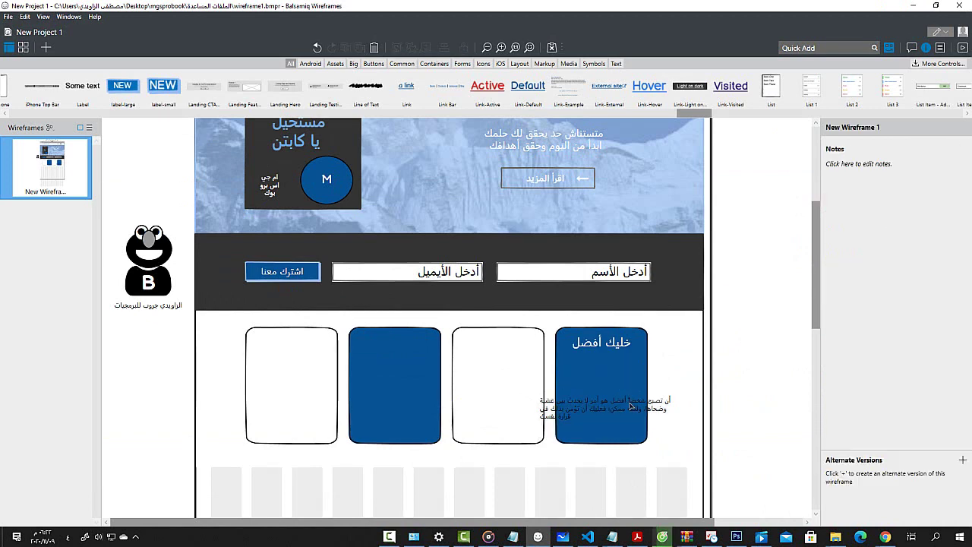
Step: Set the pasted paragraph's text color to white
left_click(631, 407)
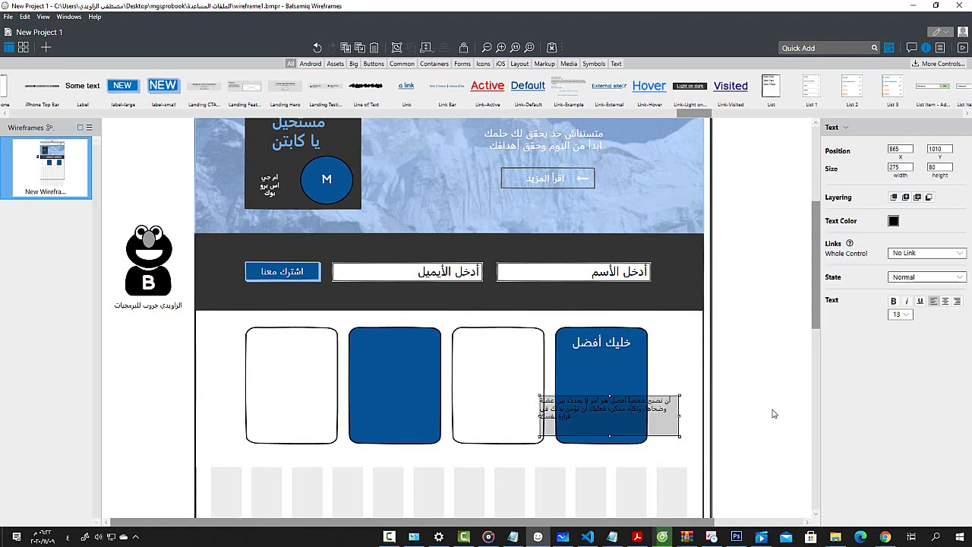
left_click(893, 220)
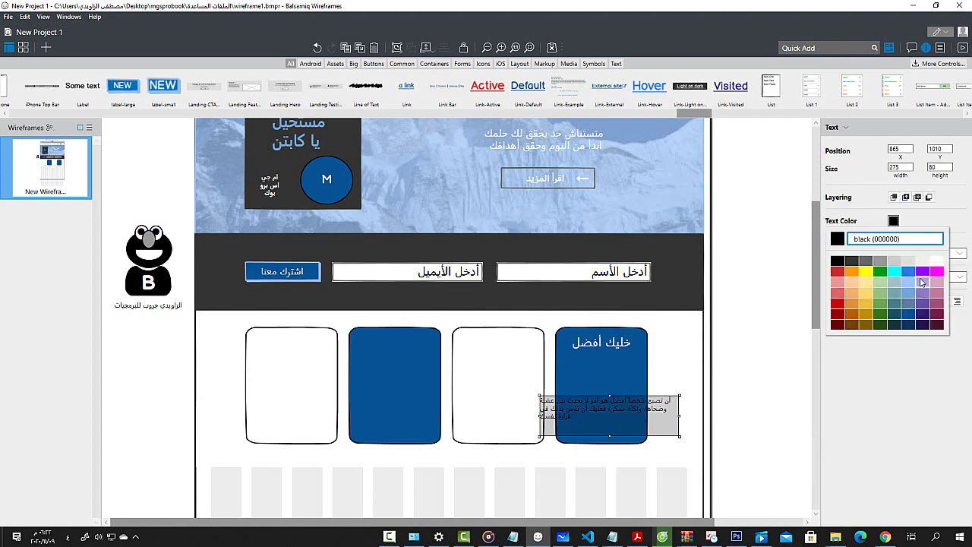
left_click(936, 261)
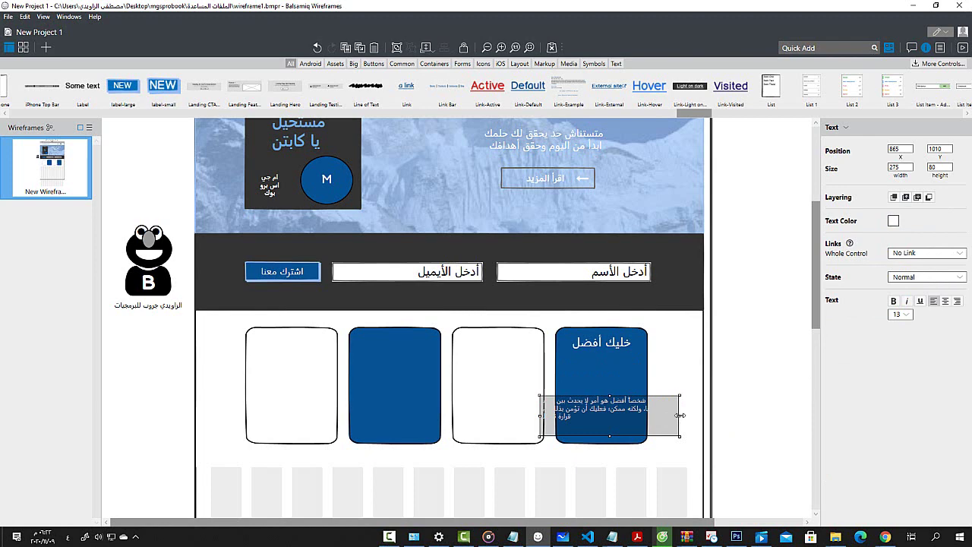
Step: Center-align the paragraph's text and fit its box inside the rightmost card below the title, about 158 wide
left_click_drag(681, 416, 641, 416)
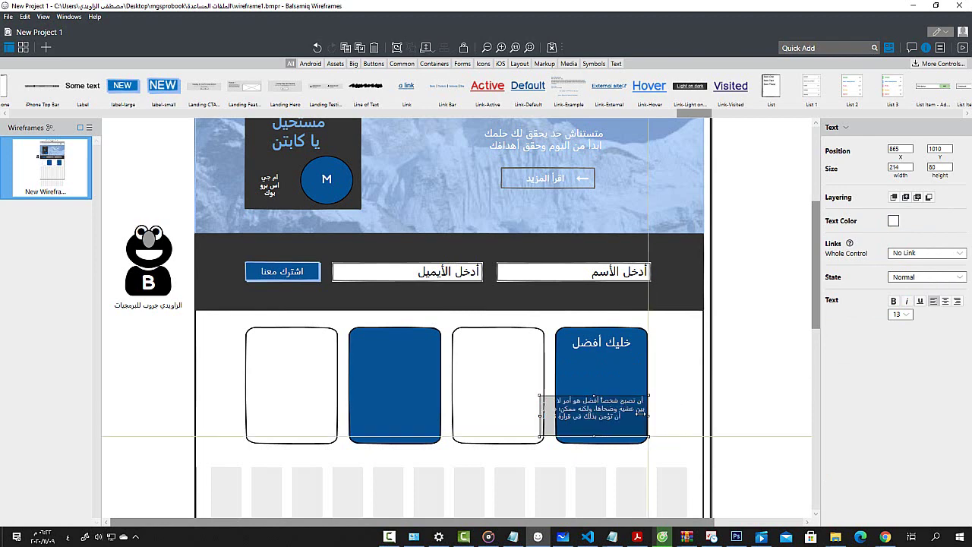
left_click(946, 301)
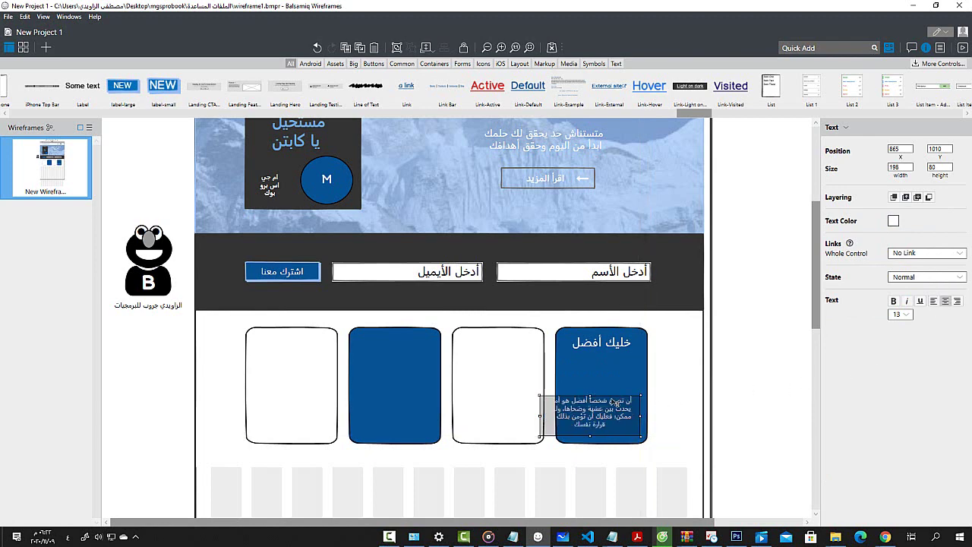
left_click_drag(615, 400, 645, 386)
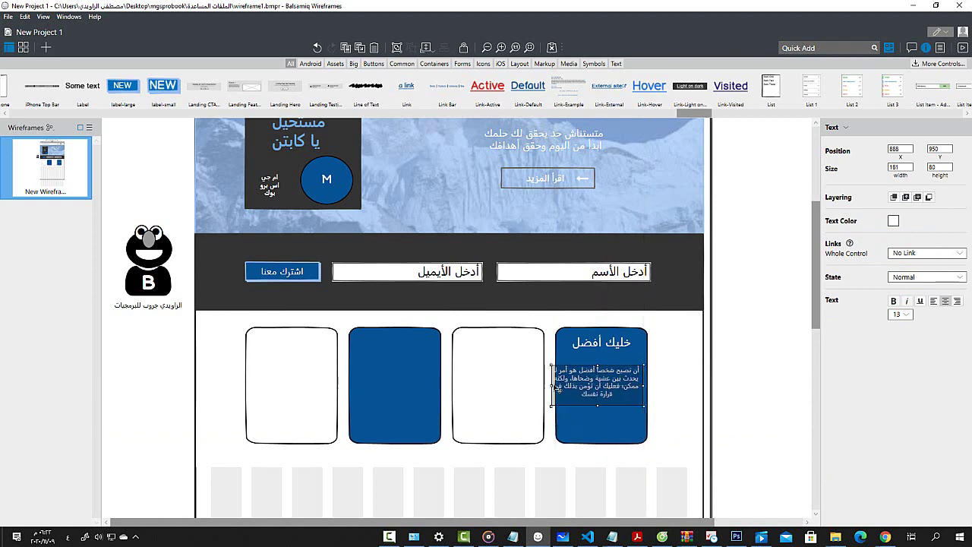
left_click_drag(554, 386, 563, 386)
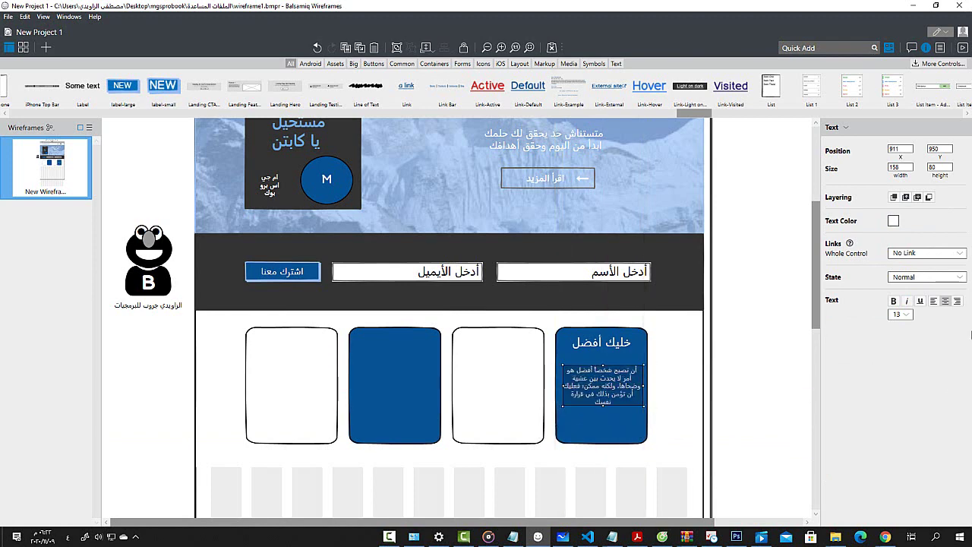
Step: Set the paragraph's font size to 15 and extend its text box downward to about 128 high
left_click(901, 315)
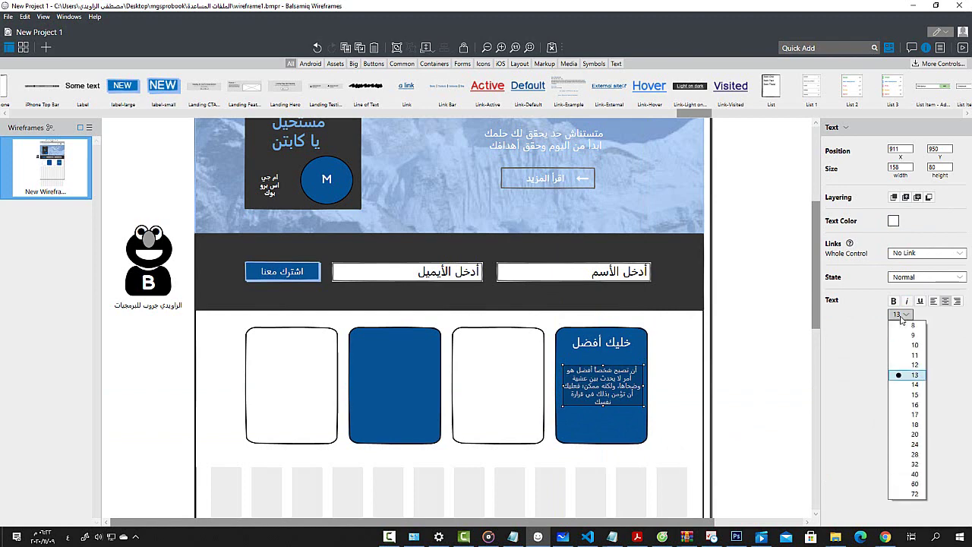
left_click(915, 394)
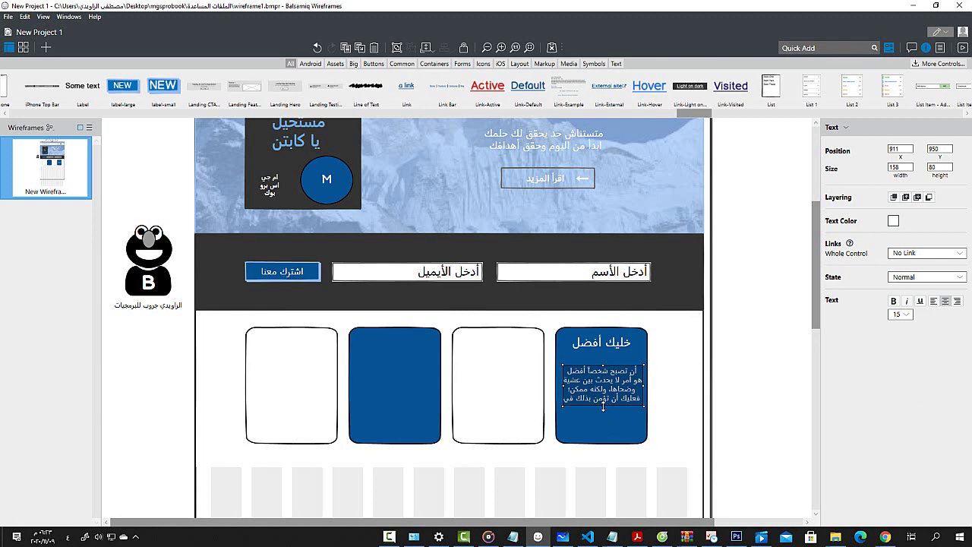
left_click_drag(602, 406, 601, 431)
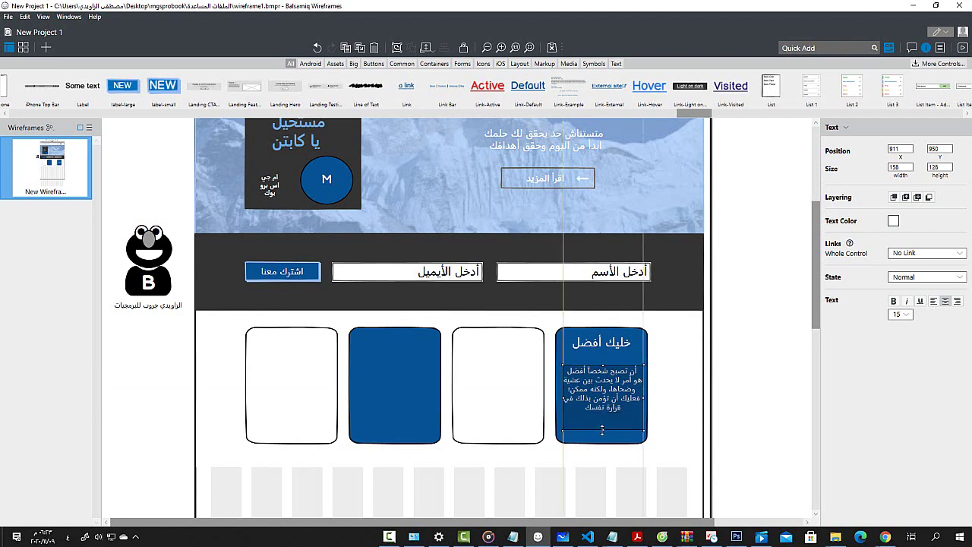
Step: Move the paragraph slightly left to X 908 so it is centered horizontally in the rightmost card
left_click(659, 405)
left_click(609, 394)
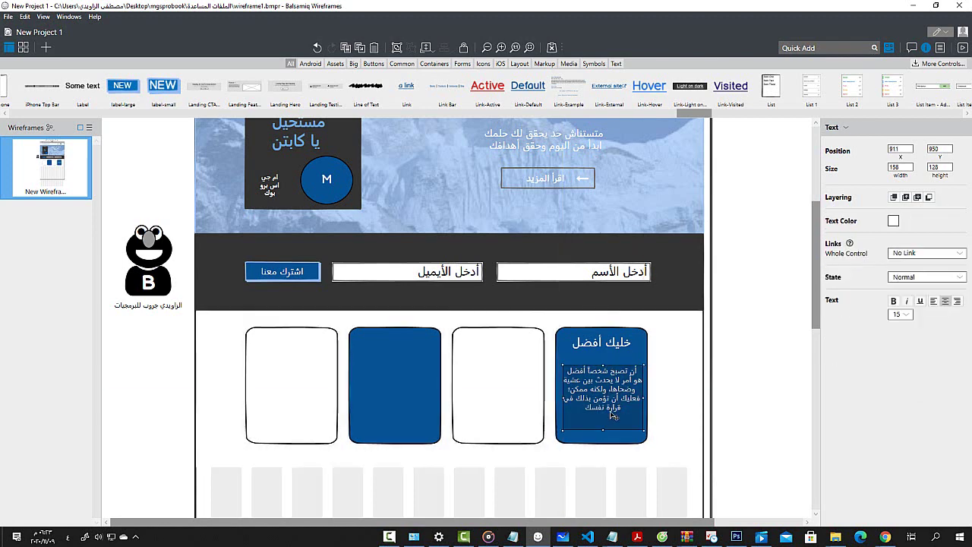
left_click_drag(612, 415, 610, 415)
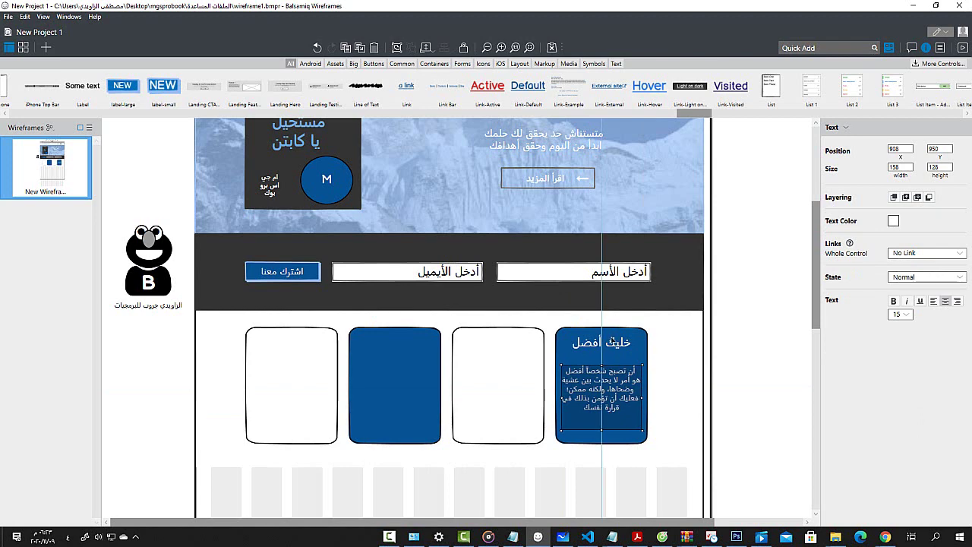
Step: Move the title in the rightmost card slightly down to Y 898
left_click(612, 346)
left_click_drag(612, 355, 695, 362)
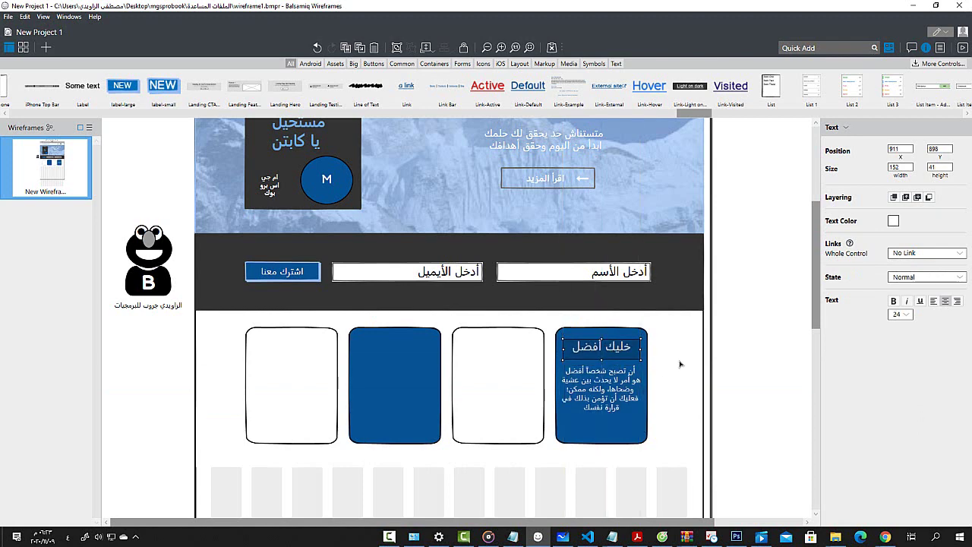
left_click(679, 362)
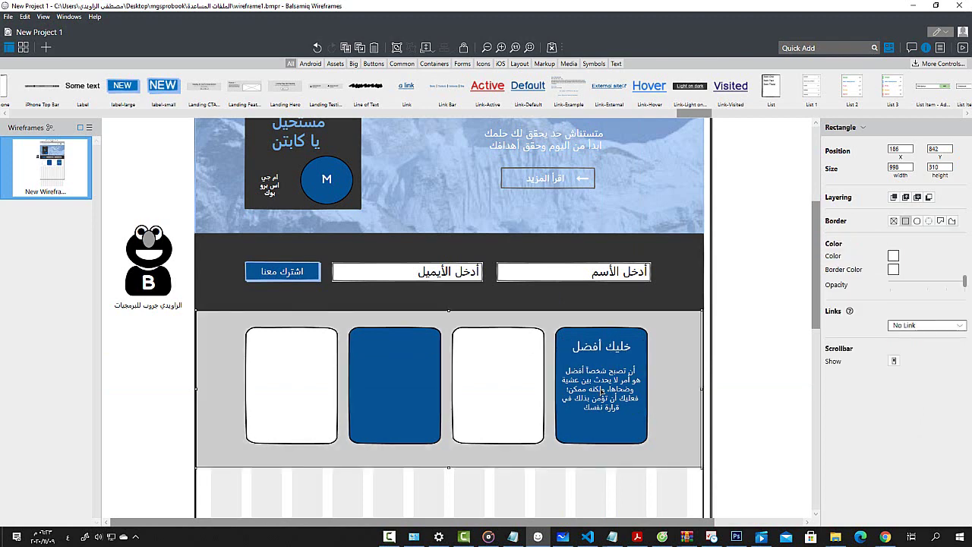
Step: Duplicate the rightmost card's title and paragraph together and place the copies in the adjacent white card at X 704, Y 900
left_click(602, 388)
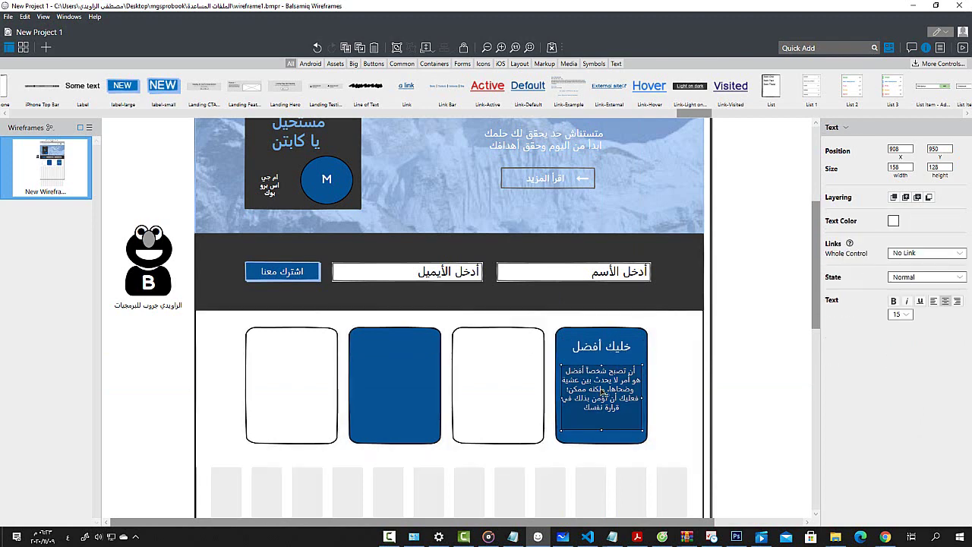
left_click(606, 356, "shift")
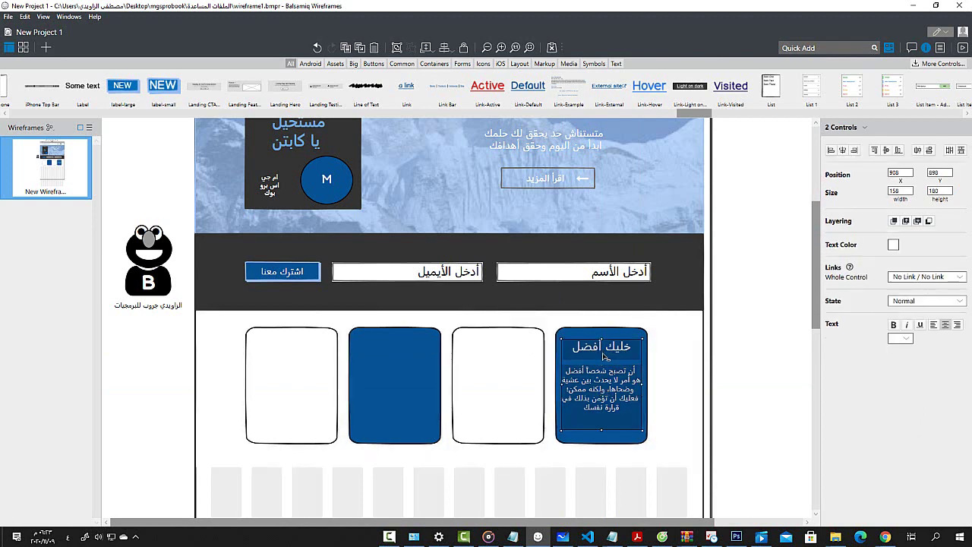
left_click(497, 364)
key("ctrl+v")
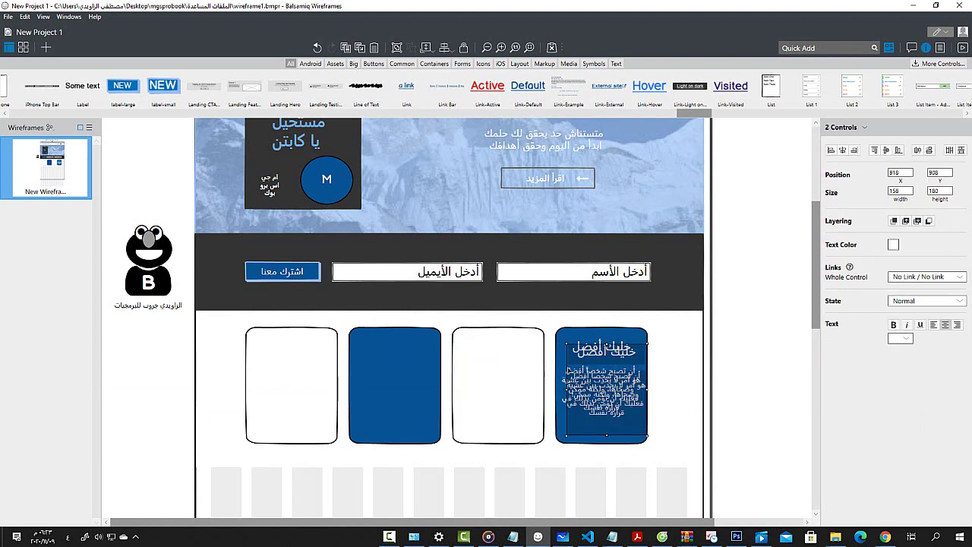
left_click_drag(616, 353, 511, 347)
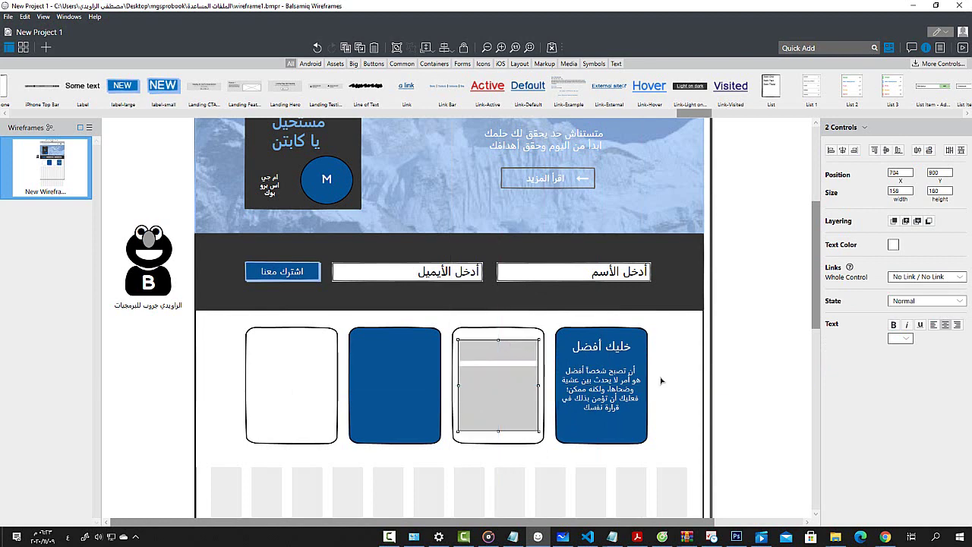
Step: Set the text color of the copied title and paragraph in the white card to dark blue
left_click(893, 245)
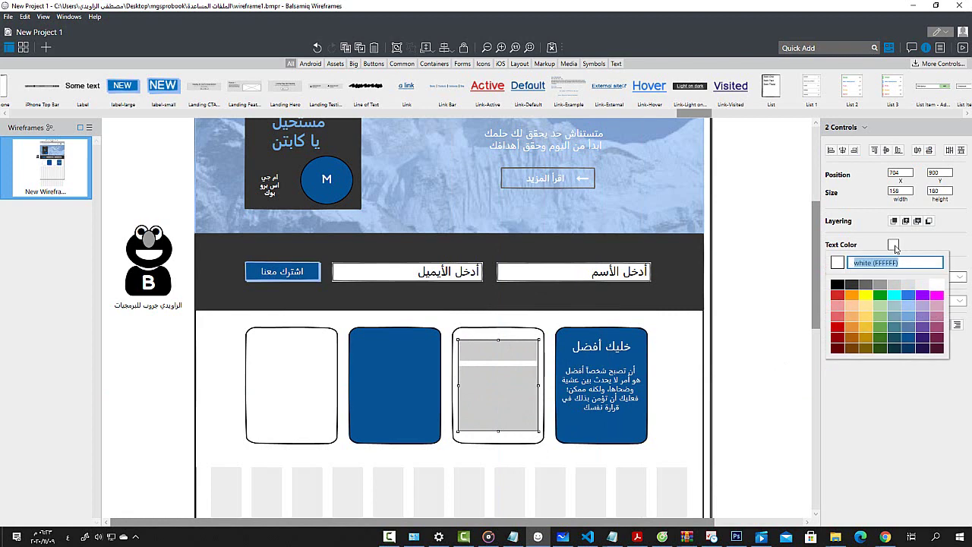
left_click(909, 347)
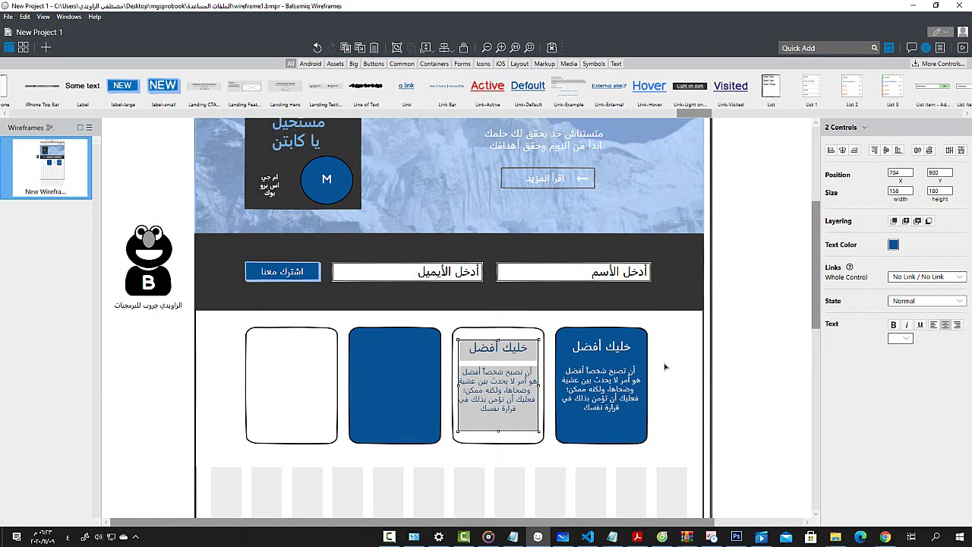
left_click(522, 427)
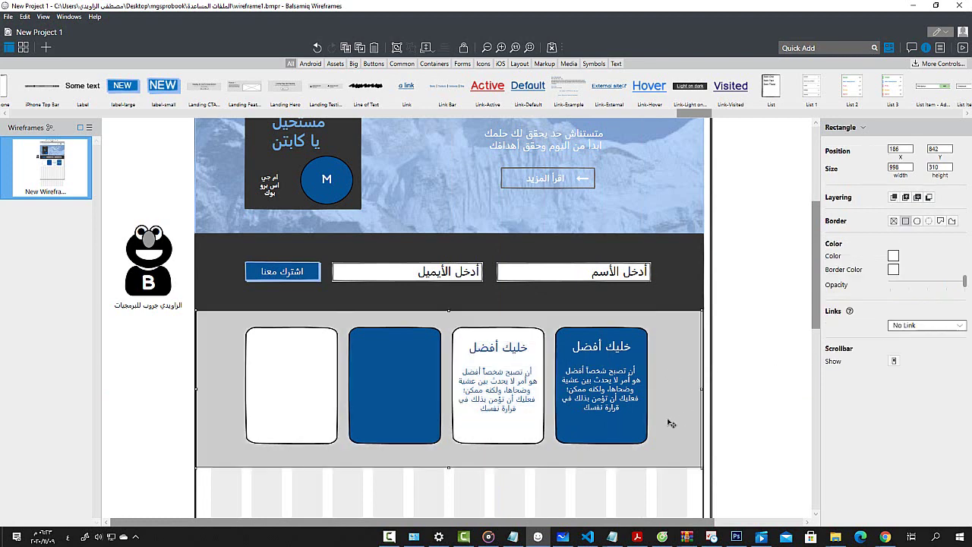
Step: Duplicate the rightmost card's white title and paragraph and place the copies in the other blue card at X 499, Y 900
left_click(604, 354)
left_click(600, 389, "shift")
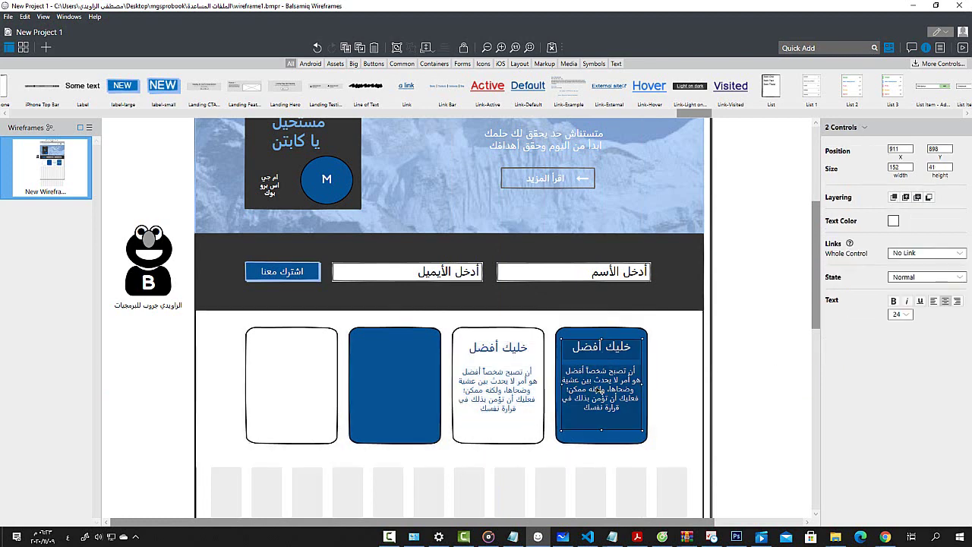
key("ctrl+d")
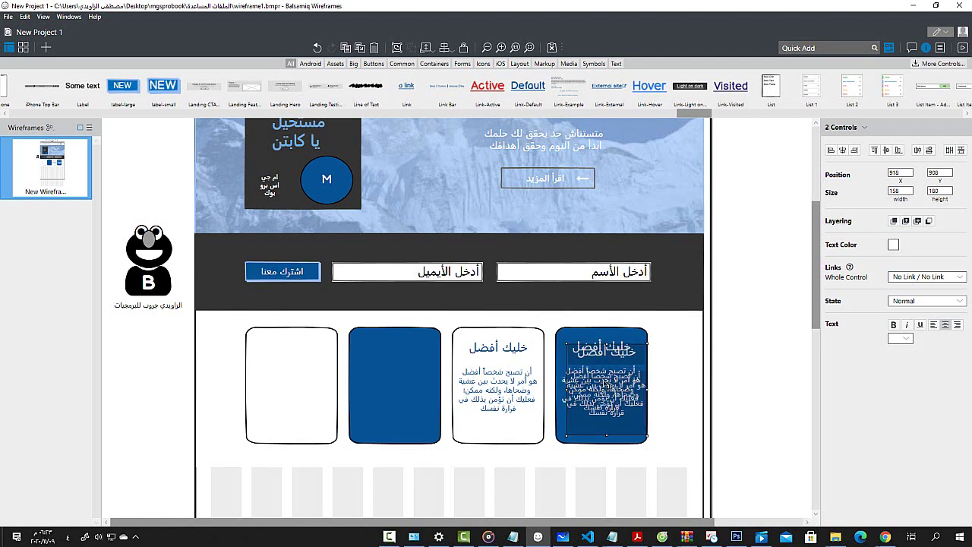
left_click_drag(631, 356, 419, 353)
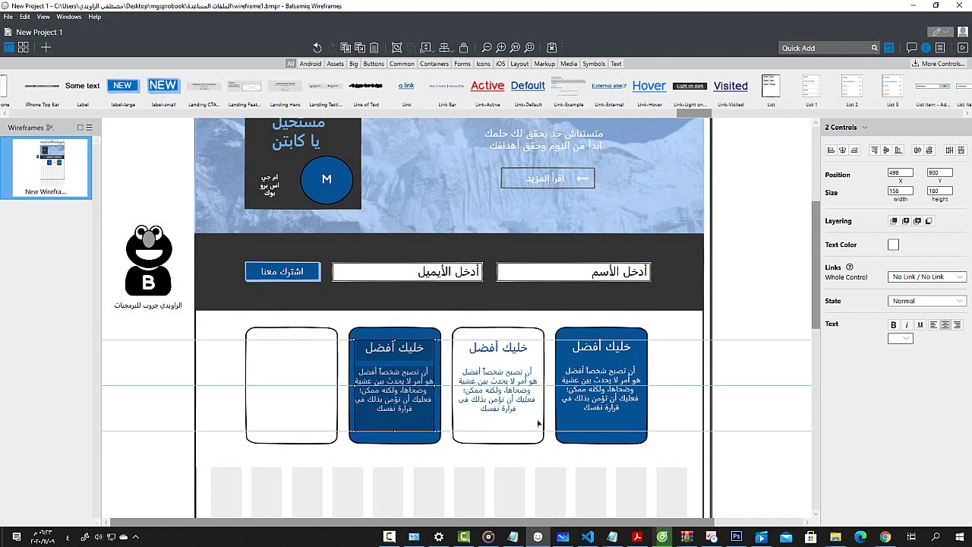
Step: Copy the blue title and paragraph from the white card into the empty leftmost card, aligned with the other cards' texts
left_click(512, 355)
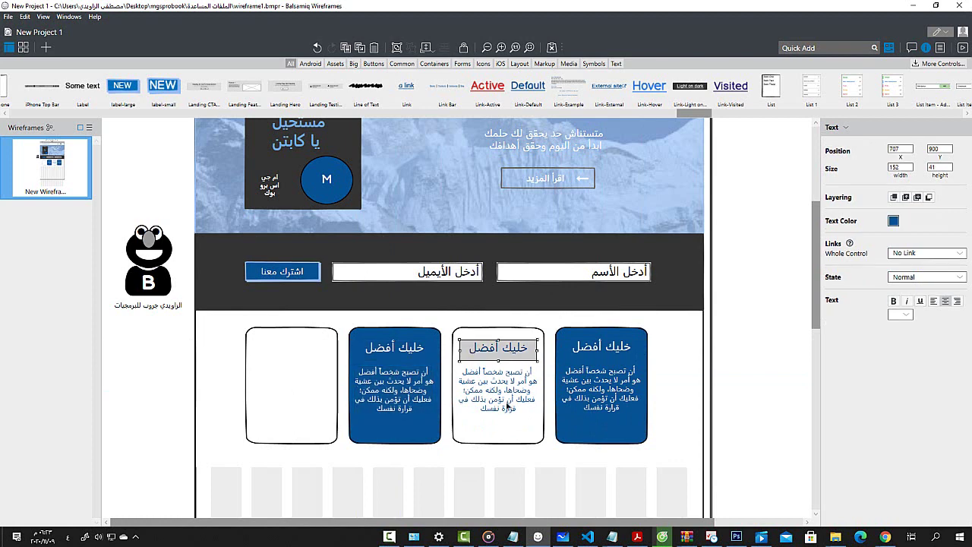
left_click(506, 410, "shift")
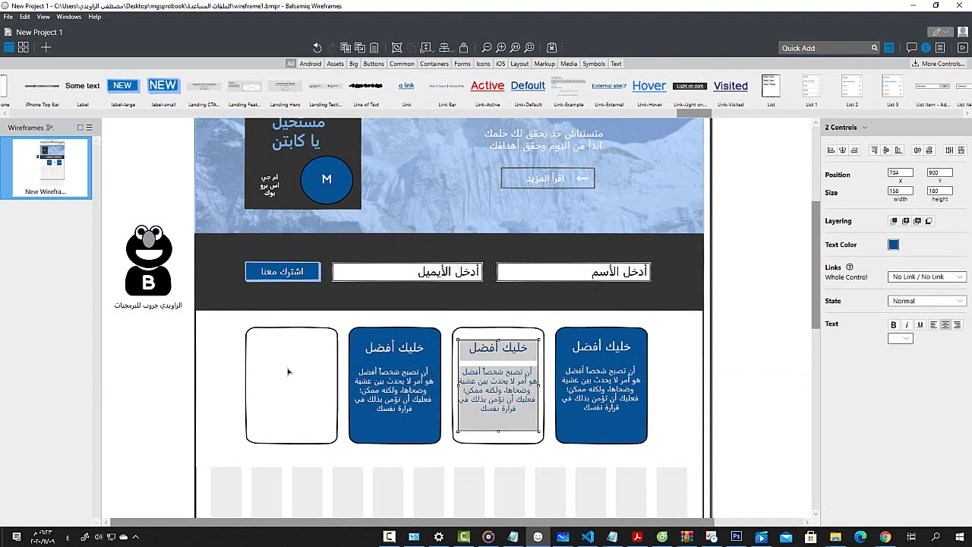
left_click_drag(527, 351, 313, 353)
left_click(203, 391)
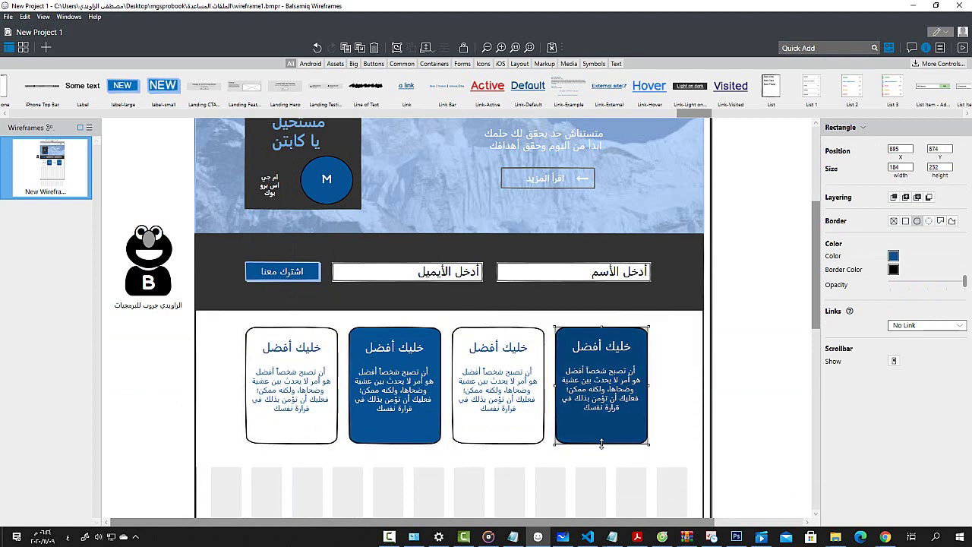
Step: Lower the rightmost card to Y 878 and shorten it to about 194 high, then match the white card beside it
left_click_drag(601, 443, 601, 426)
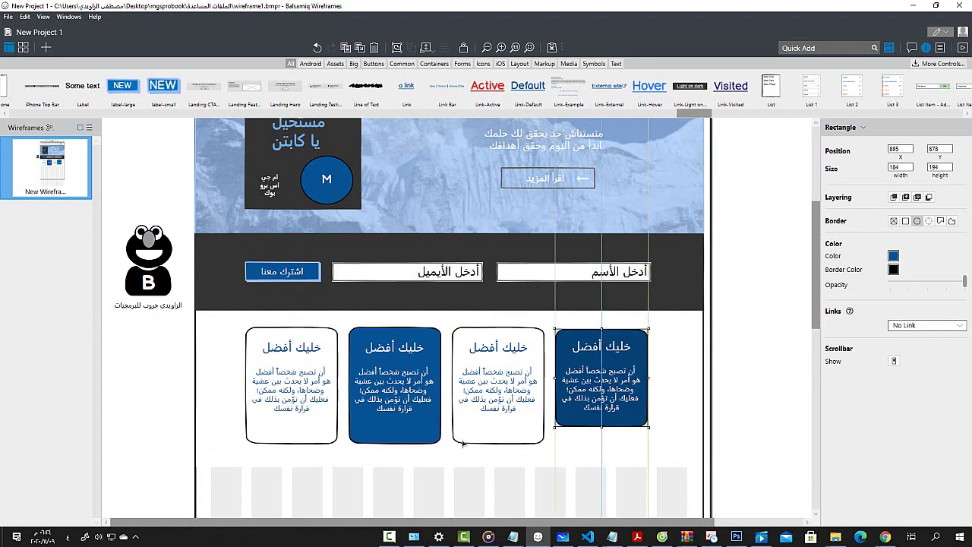
left_click(499, 438)
left_click_drag(501, 445, 500, 428)
Step: Move the second blue card down to Y 878 and shorten it to match the two cards at its right
left_click(415, 437)
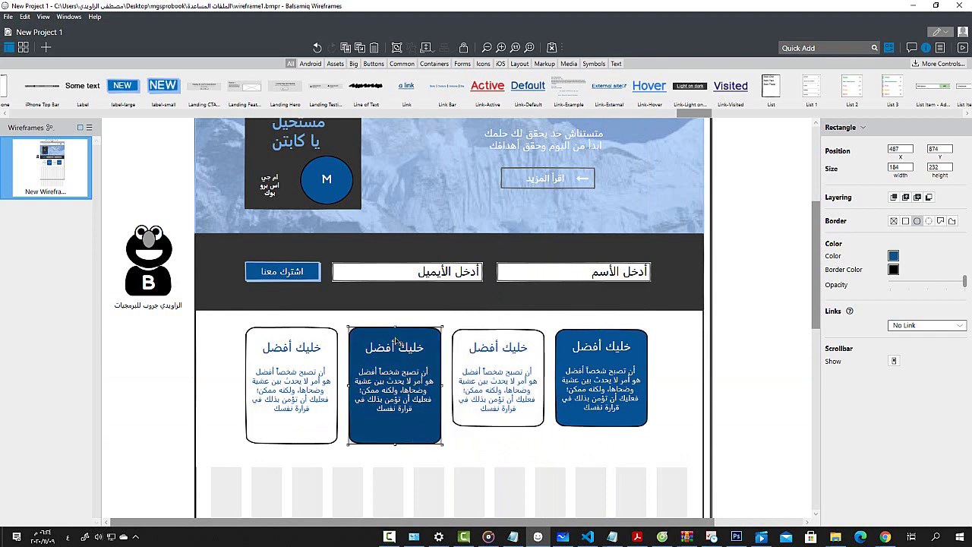
key("Down")
key("Down")
key("Down")
key("Down")
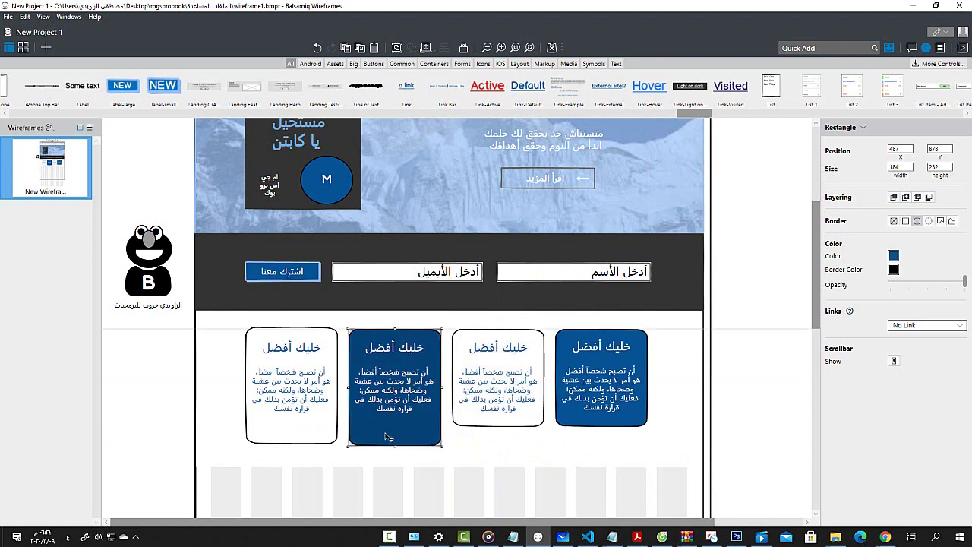
left_click_drag(395, 446, 397, 426)
Step: Move the leftmost white card down to Y 878 and shorten it to the same height as the other cards
left_click(295, 441)
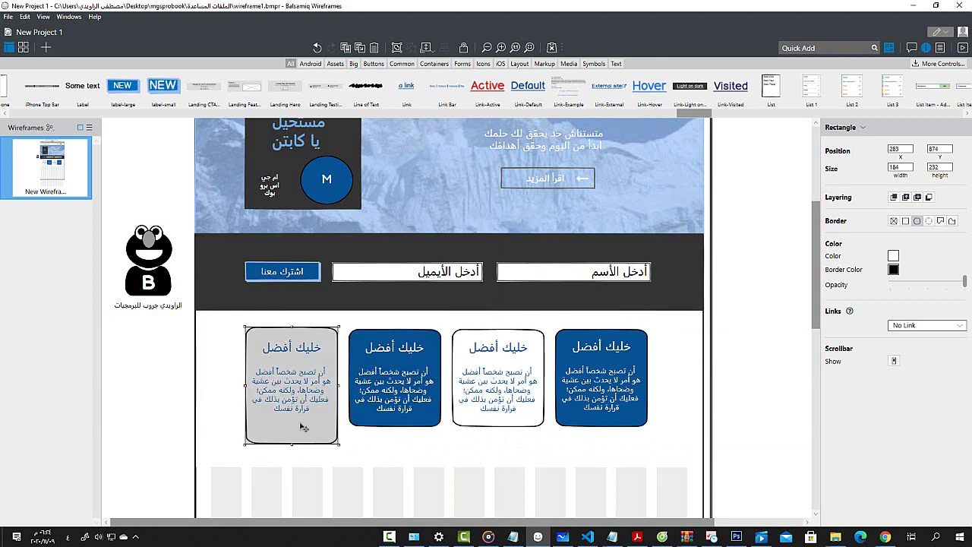
key("Down")
key("Down")
key("Down")
key("Down")
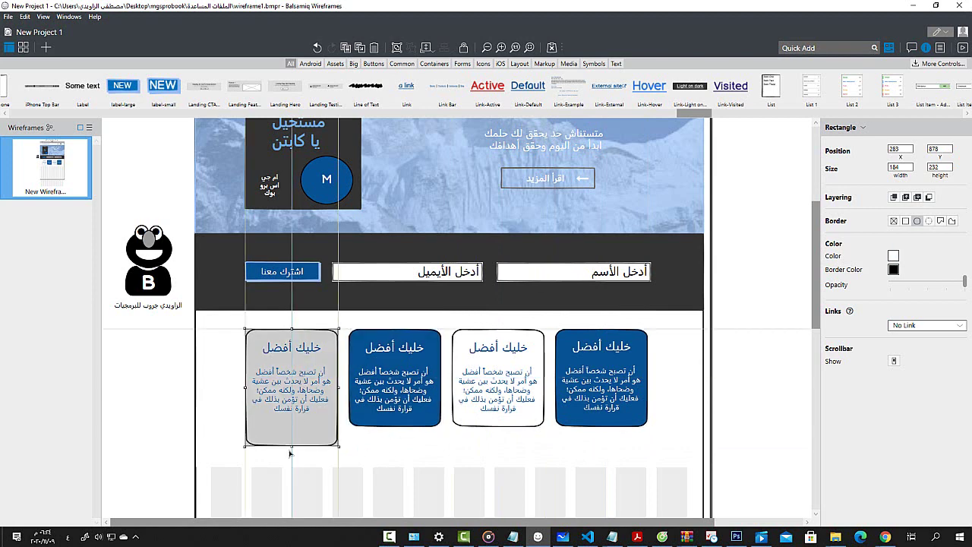
left_click_drag(292, 444, 291, 426)
left_click(460, 455)
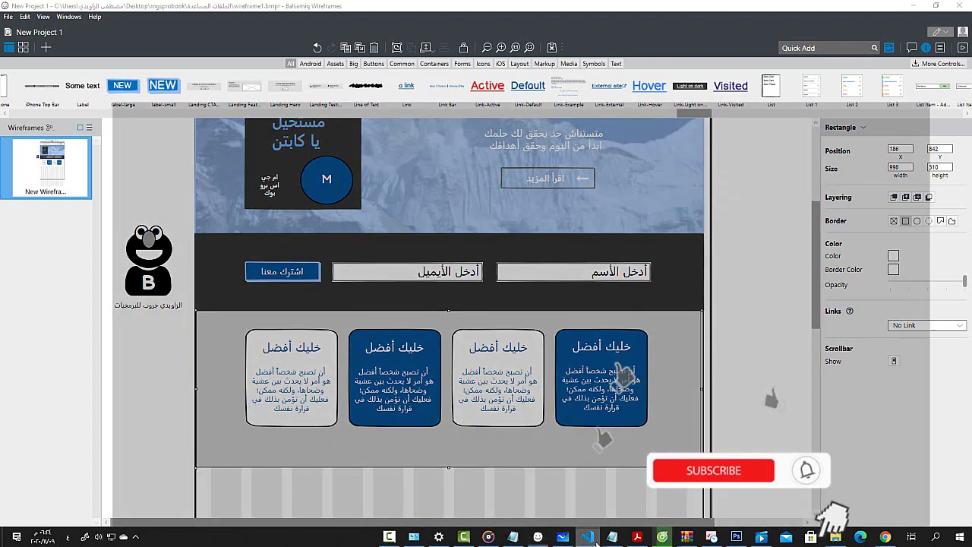
Step: Check the whiteboard sketch and change the title of the white card beside the rightmost one to "خليك ذكي"
left_click(593, 539)
left_click(562, 537)
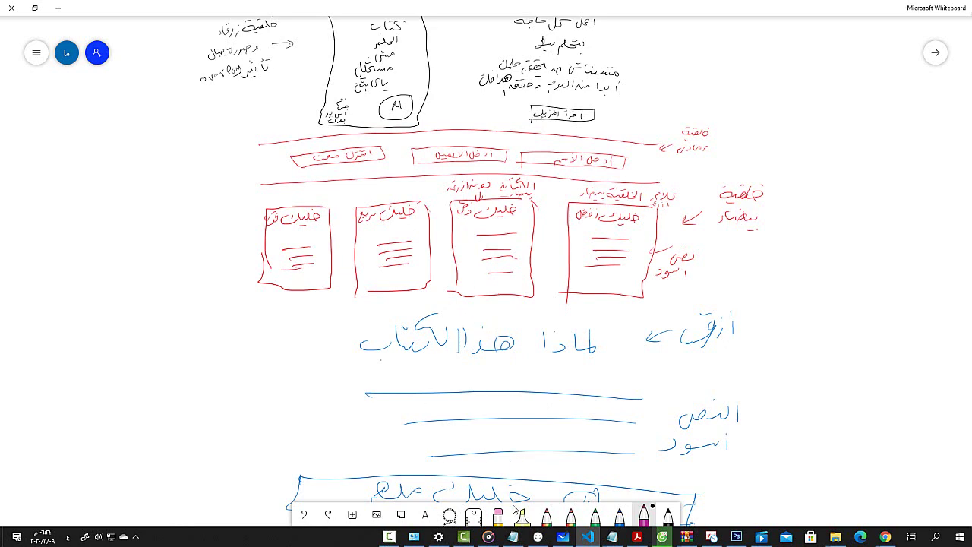
left_click(538, 537)
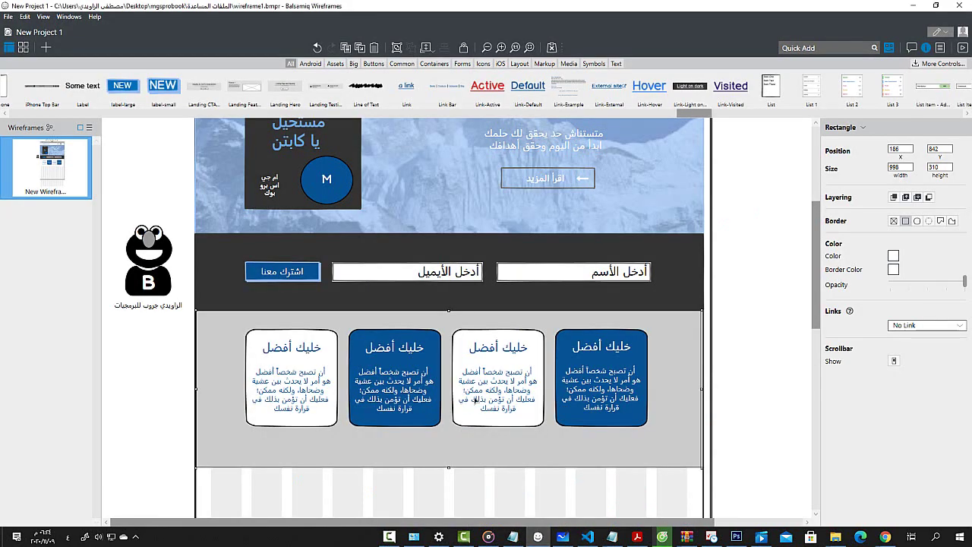
double_click(488, 351)
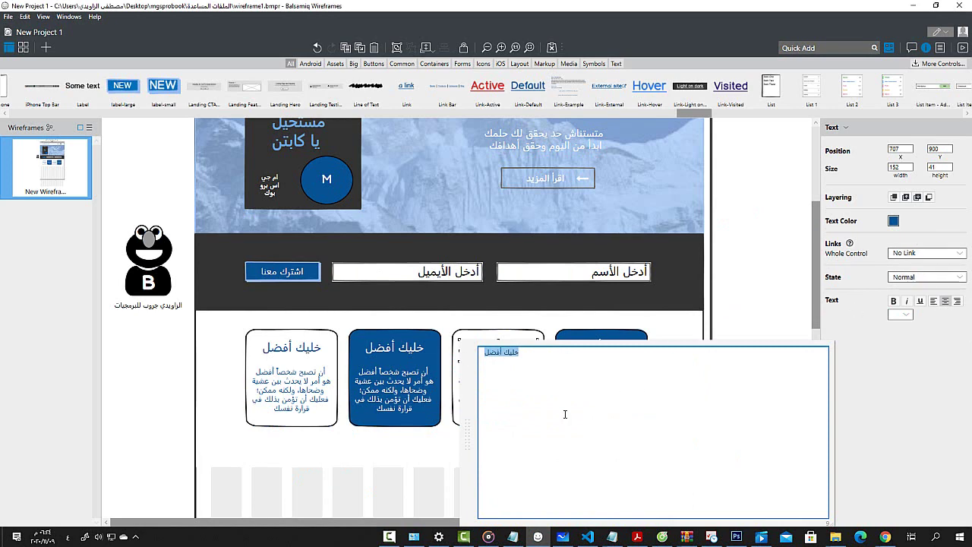
type("ع")
type("ليك أ")
type("كي")
left_click(209, 414)
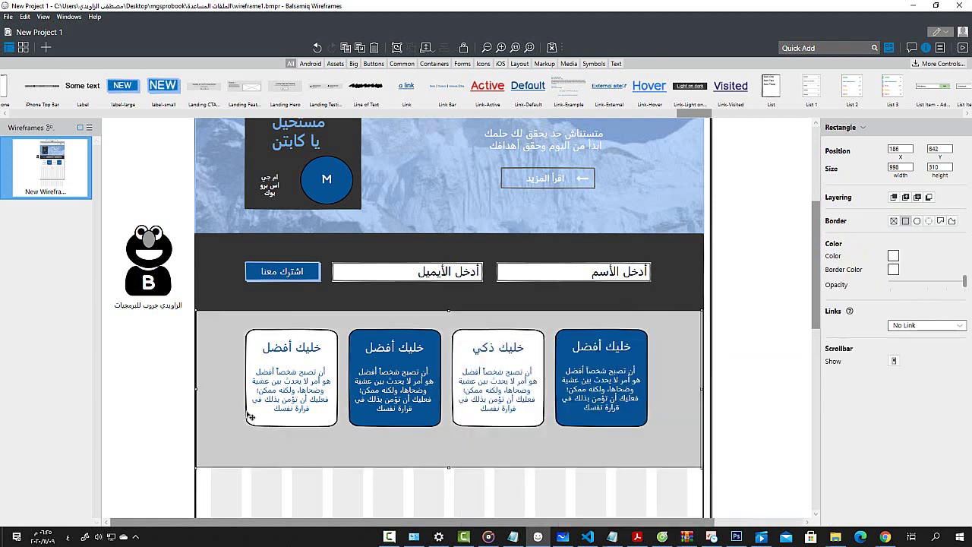
Step: Check the whiteboard sketch and change the title of the second card from the left to "خليك سريع"
left_click(409, 353)
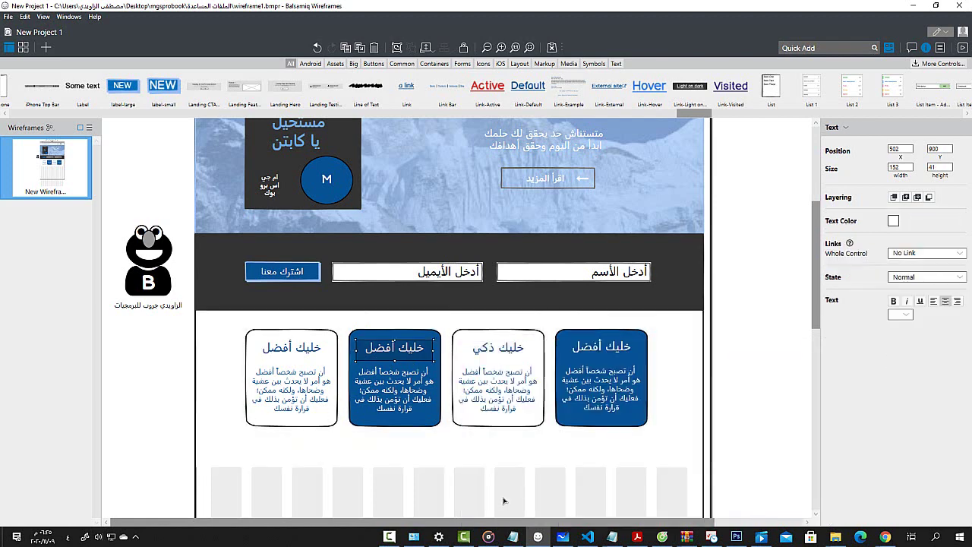
left_click(562, 537)
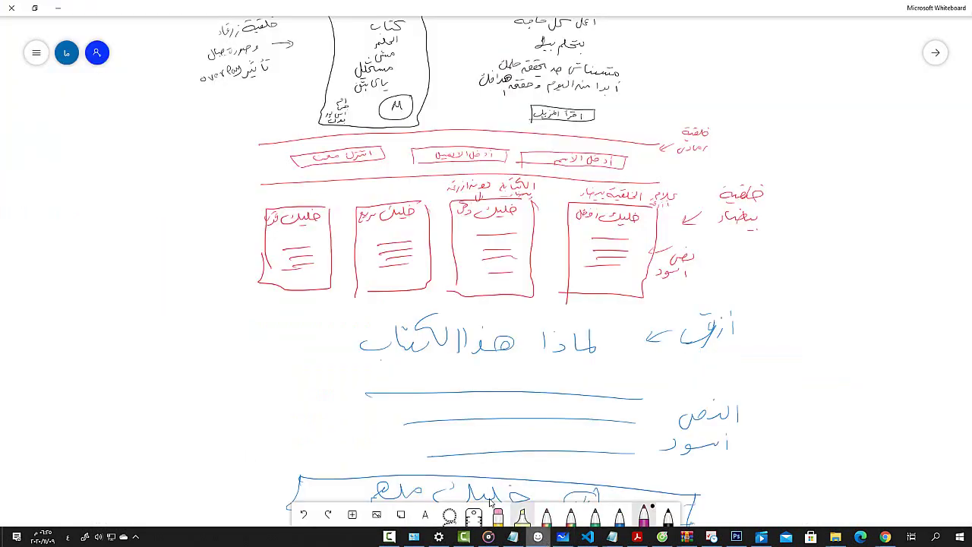
left_click(538, 537)
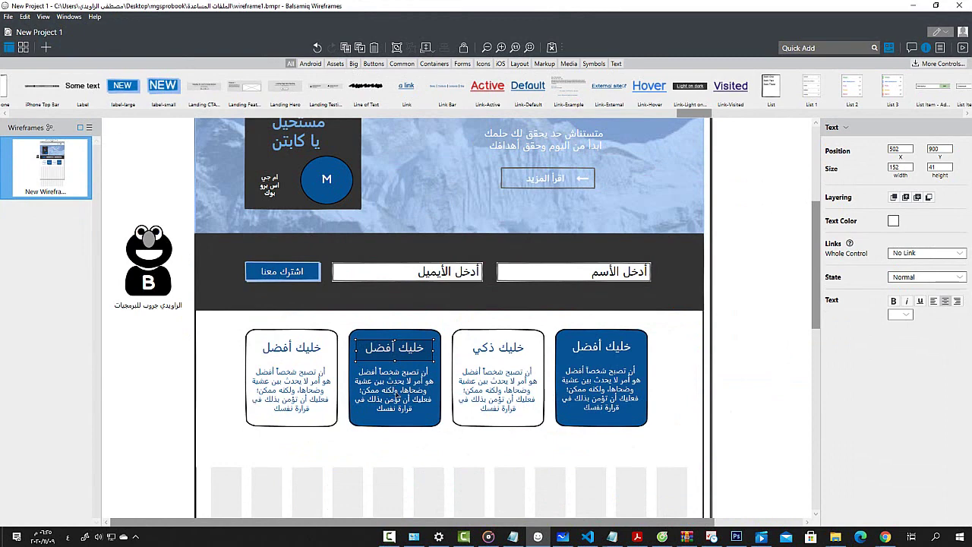
double_click(394, 350)
type("ع")
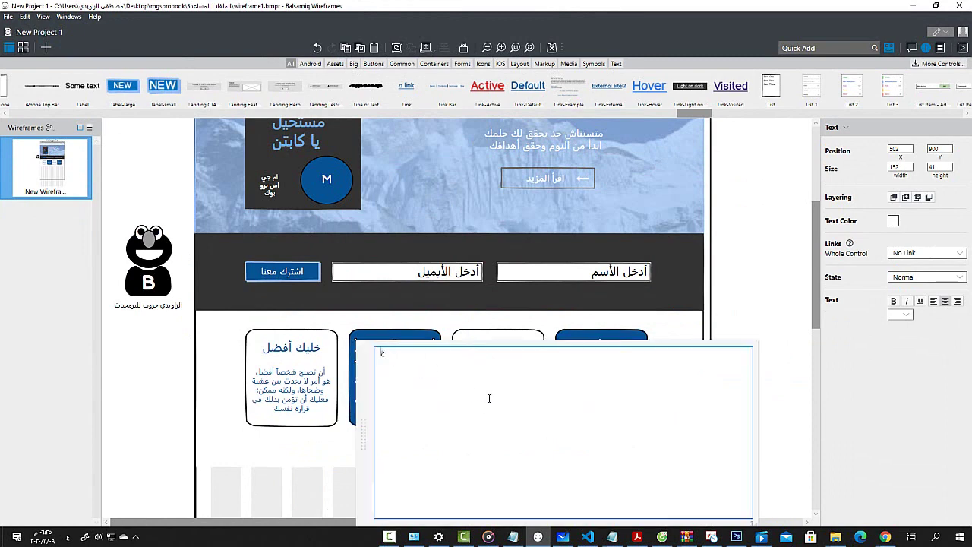
type("ليك")
type(" سم يخ")
left_click(287, 384)
left_click(305, 383)
Step: Change the leftmost card's title to "خليك قوي"
left_click(299, 350)
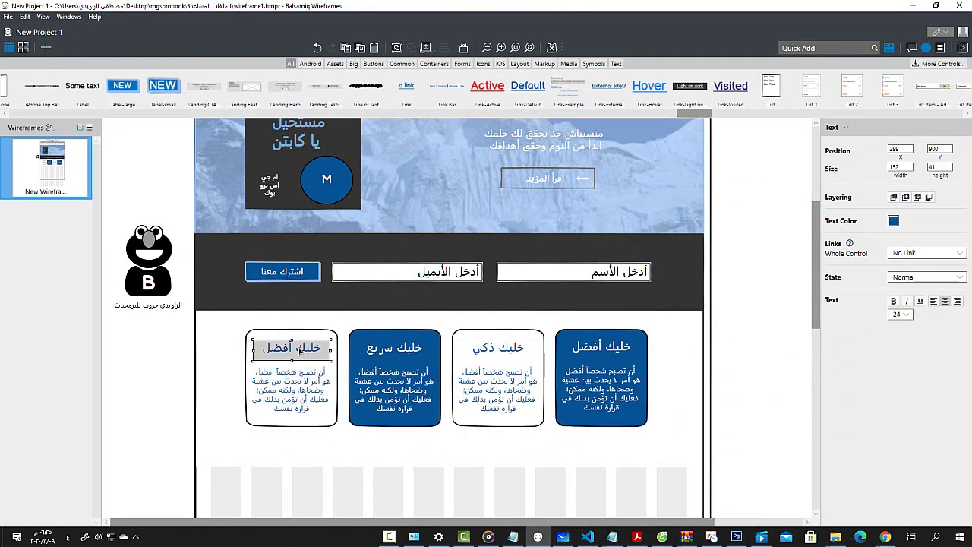
double_click(302, 351)
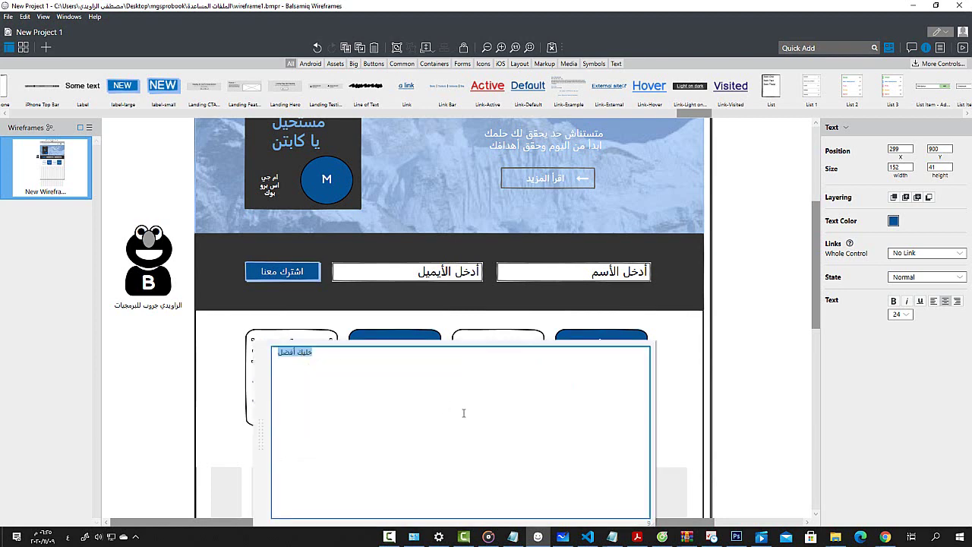
type("خليك قوي")
left_click(675, 363)
Step: Select the body text of the "خليك ذكي" card, switch to Chrome and search Google for "كيف تكون ذكي"
left_click(538, 385)
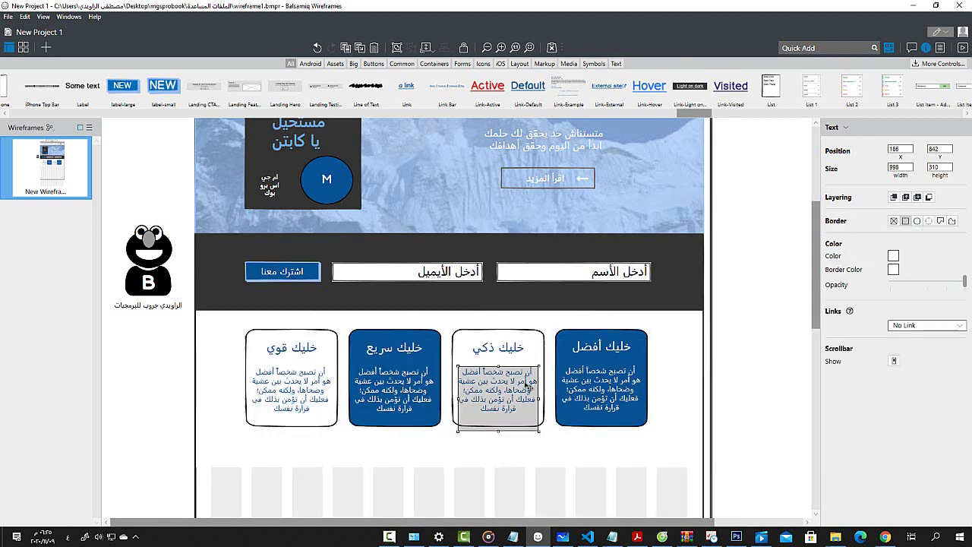
mouse_move(885, 536)
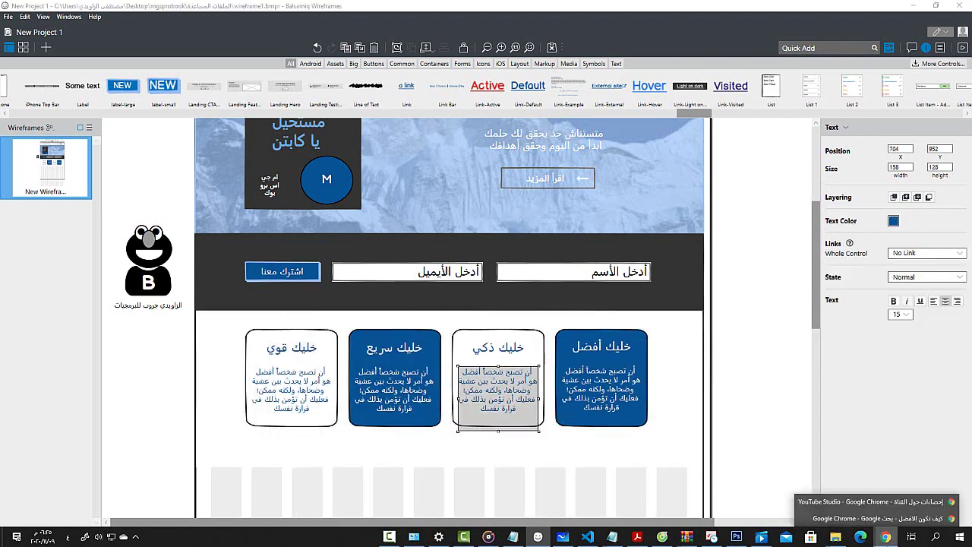
left_click(889, 519)
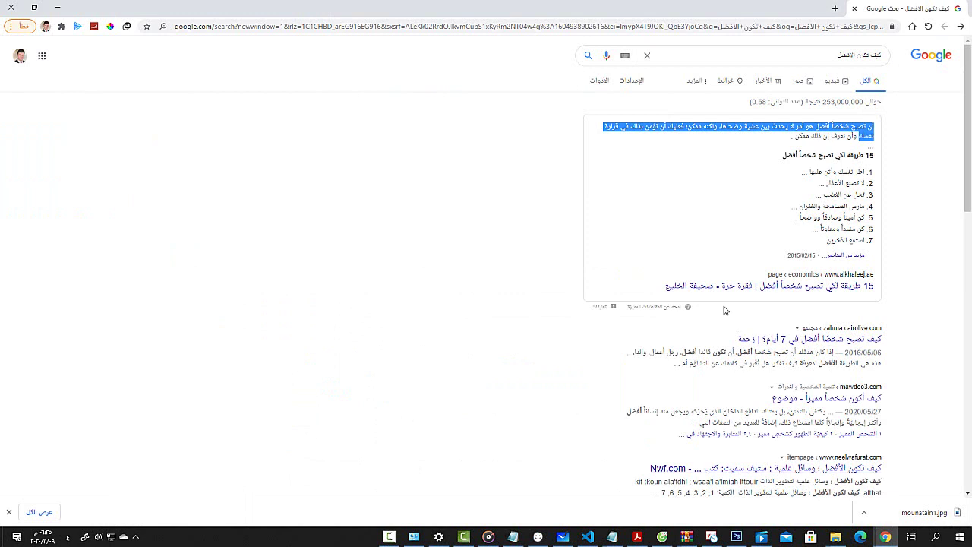
double_click(826, 54)
triple_click(826, 55)
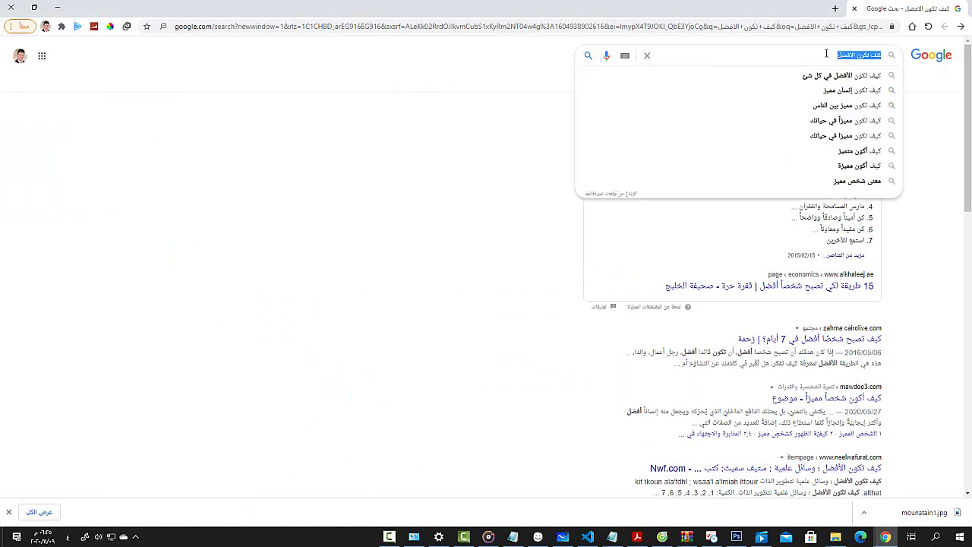
type("كيف ت")
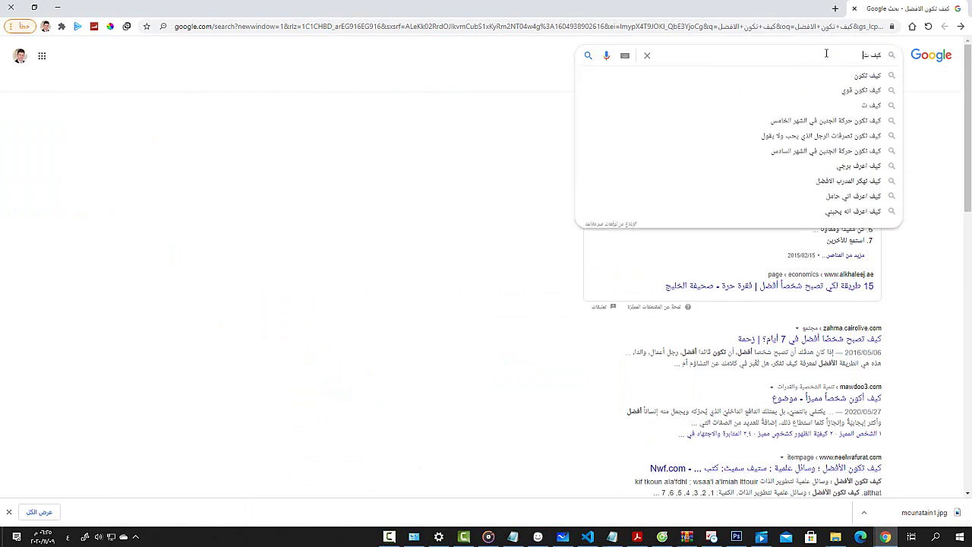
type("كون ذ")
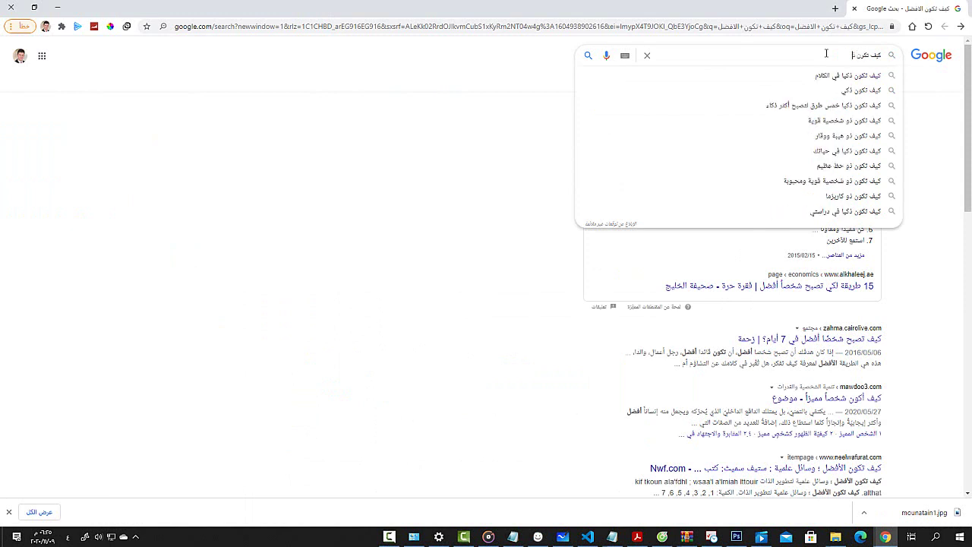
type("كيا")
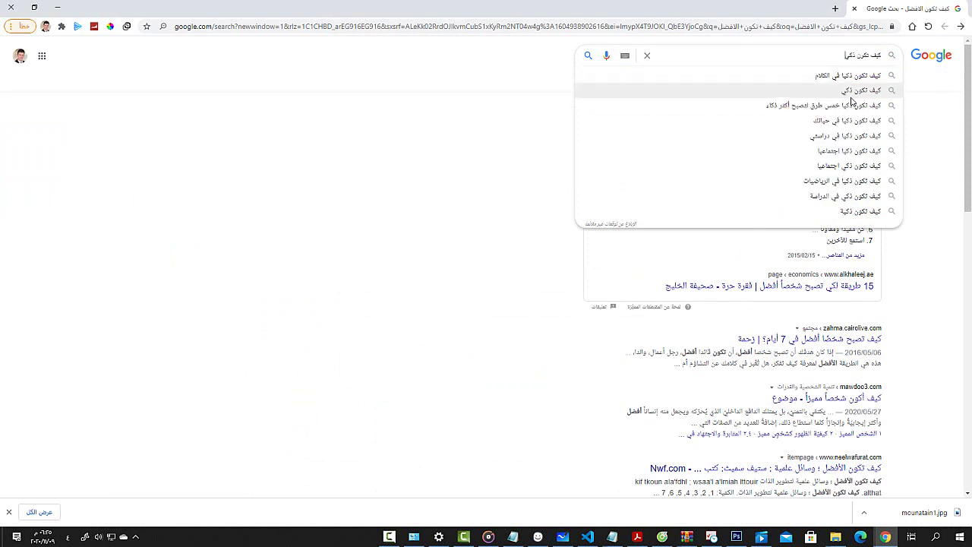
key("Return")
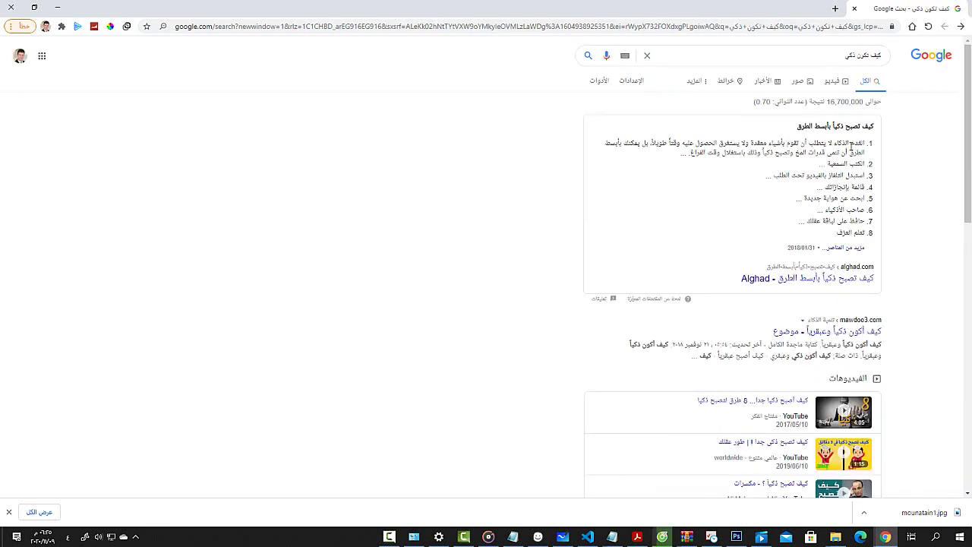
Step: Copy the first snippet point from "الذكاء" through "وتصبح ذكياً", replace the old text in the untitled Notepad note with it, and copy it from there
left_click_drag(851, 143, 762, 155)
key("ctrl+c")
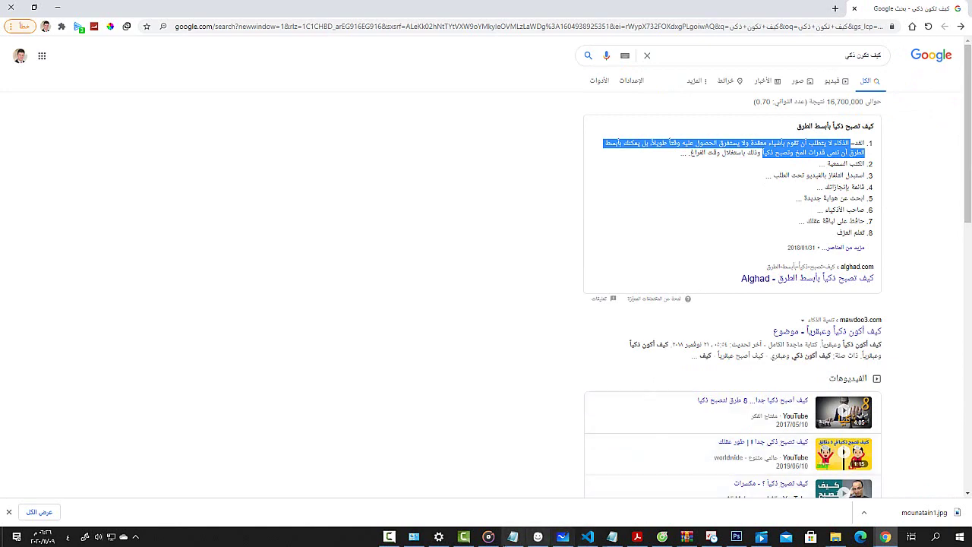
left_click(513, 536)
left_click(514, 536)
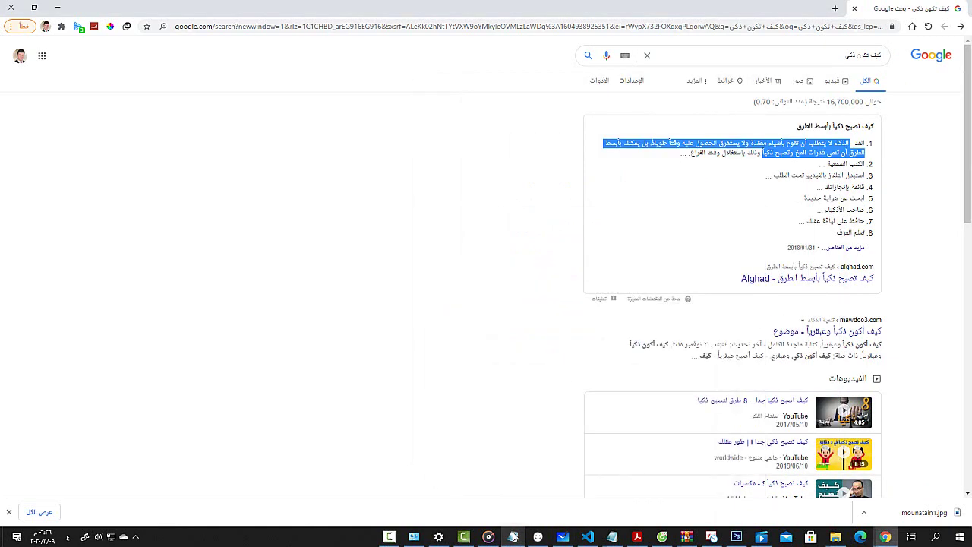
left_click(610, 535)
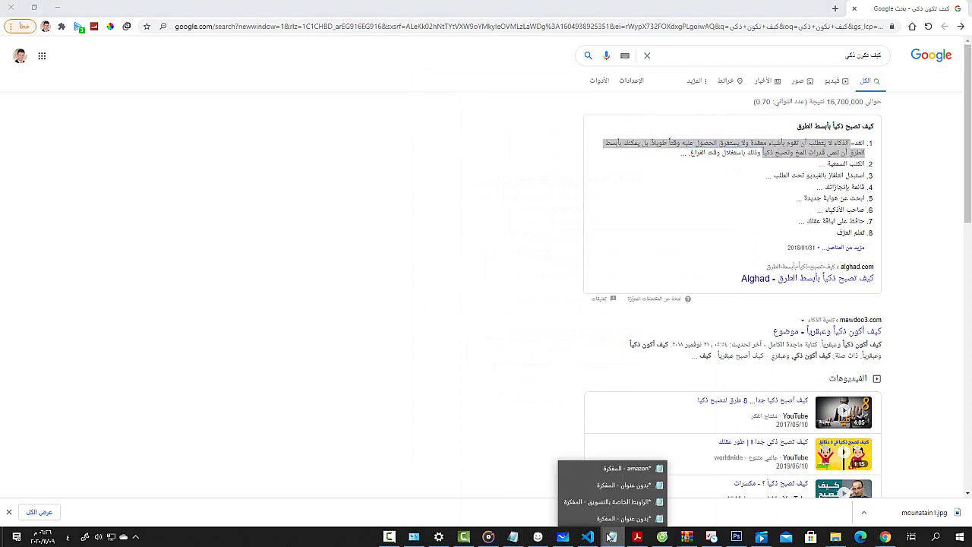
left_click(611, 519)
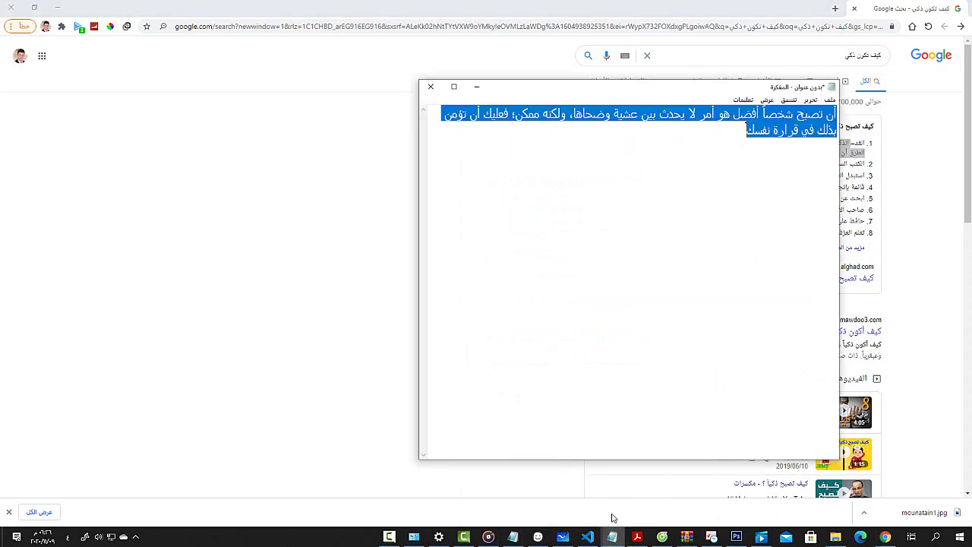
type("الذكاء لا يتطلب أن تقوم بأشياء معقدة ولا يستغرق الحصول عليه وقتاً طويلاً، بل يمكنك بأبسط الطرق أن تنمى قدرات المخ وتصبح ذكياً")
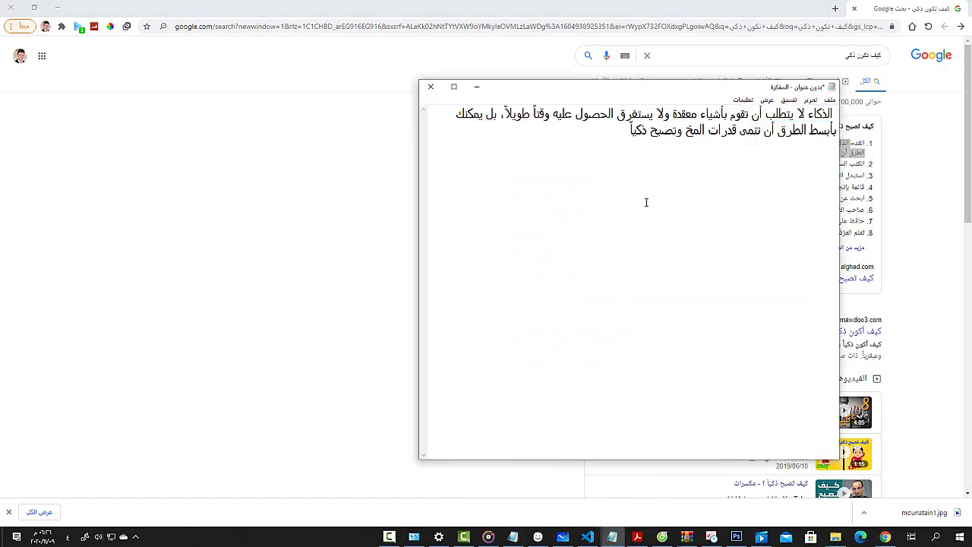
left_click_drag(627, 134, 841, 103)
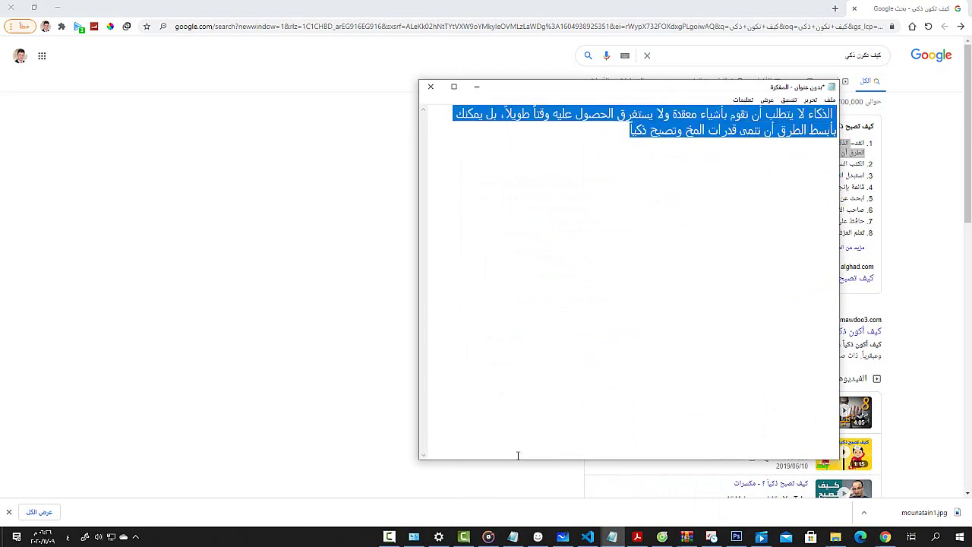
Step: Switch back to Balsamiq and replace the body text of the "خليك ذكي" card with the copied sentence about intelligence
left_click(537, 536)
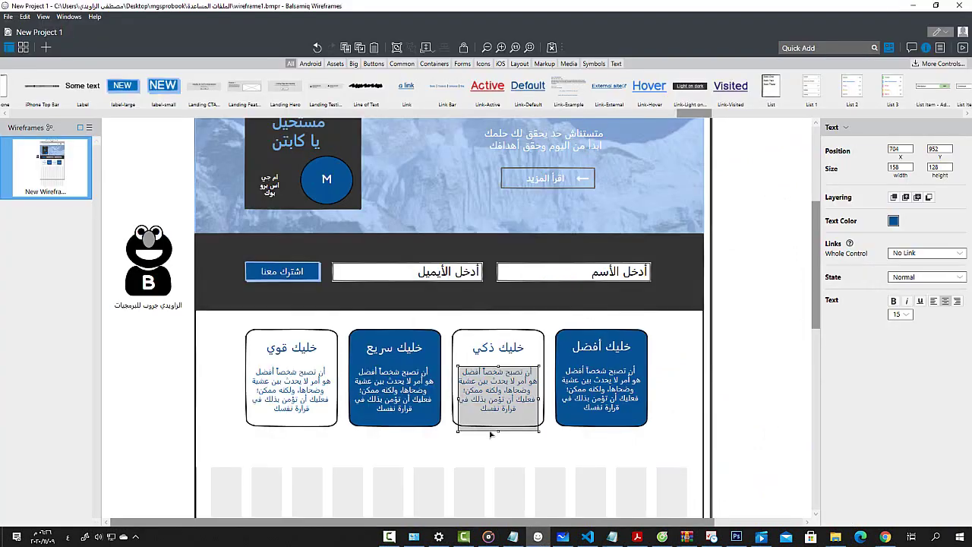
double_click(500, 393)
key("ctrl+v")
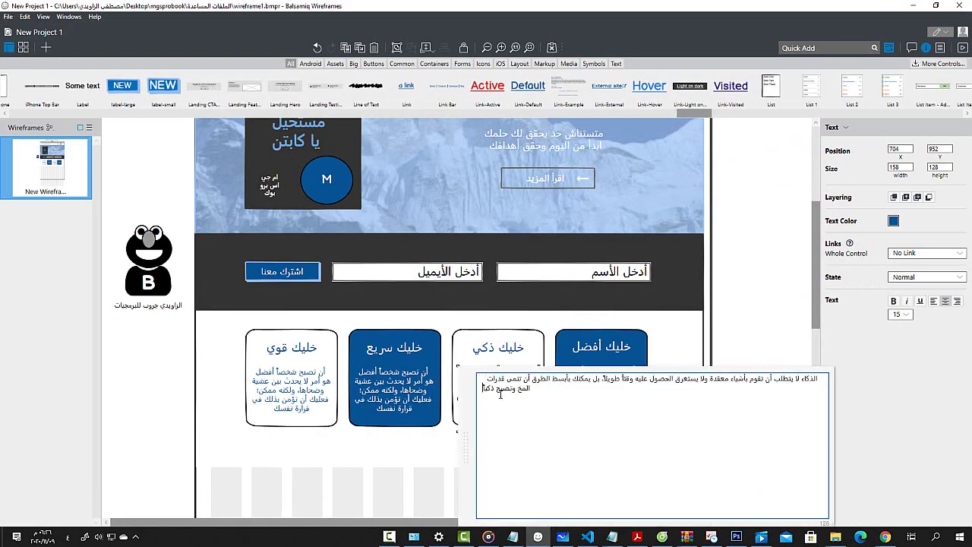
left_click(395, 464)
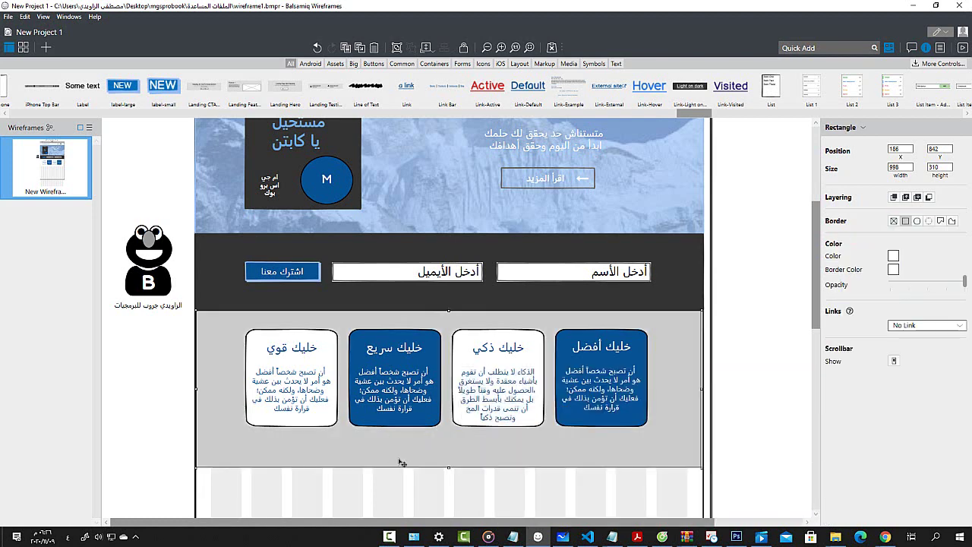
left_click(518, 397)
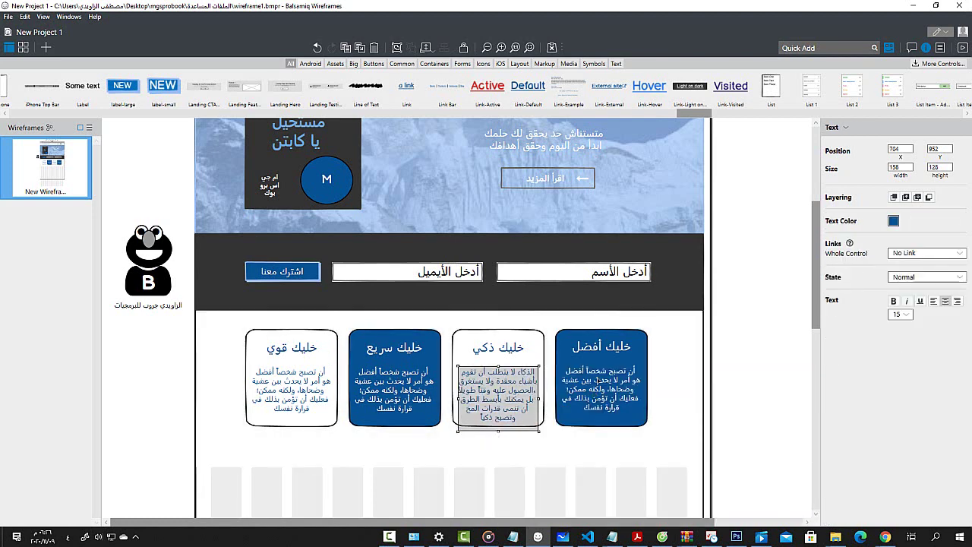
Step: Set the border color of the rightmost blue card, "خليك أفضل", to blue5 (085394)
left_click(640, 335)
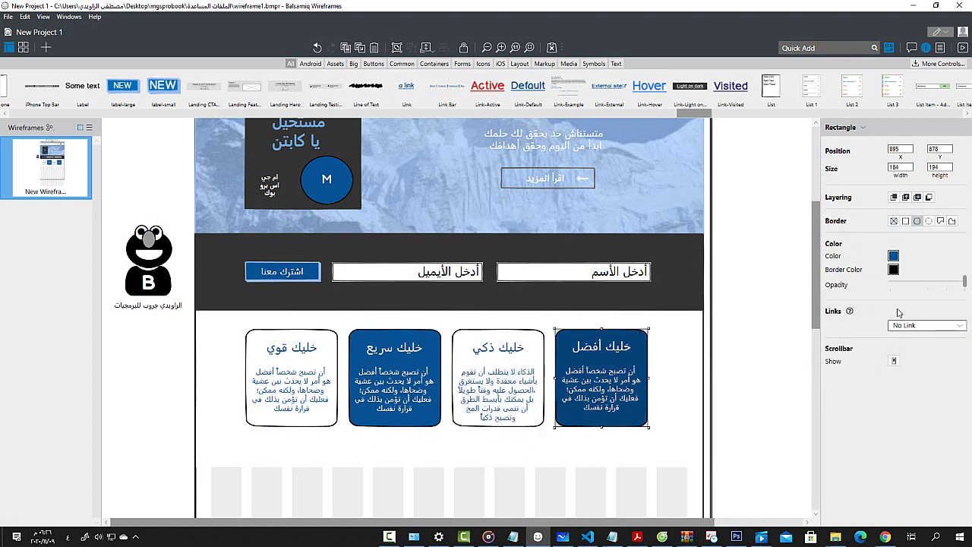
left_click(896, 270)
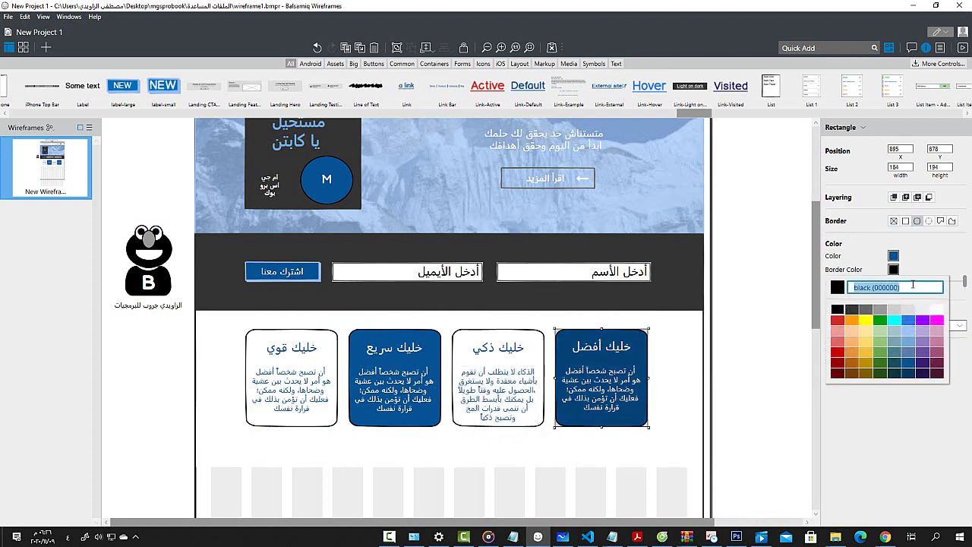
left_click(908, 364)
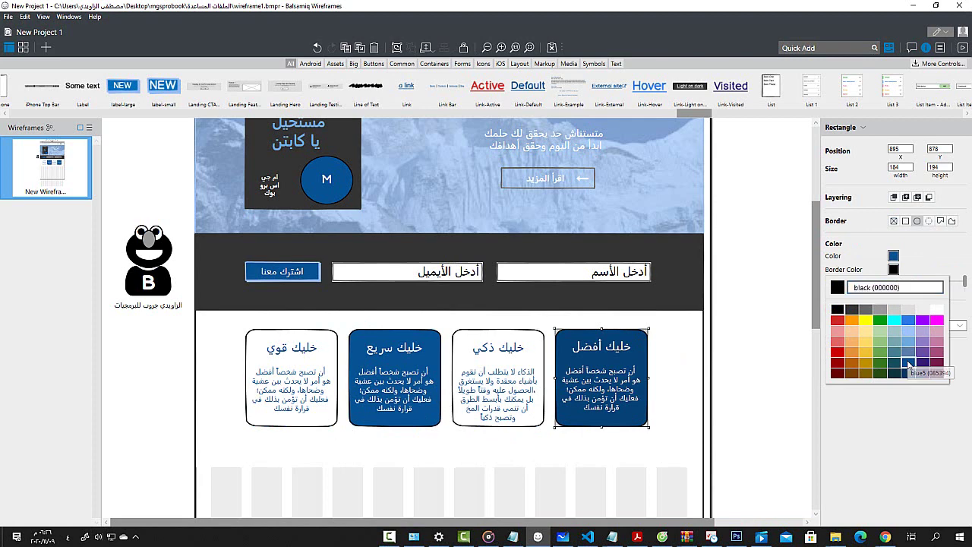
left_click(663, 413)
Step: Change the border of the white "خليك ذكي" card to the same blue5 (085394)
left_click(508, 380)
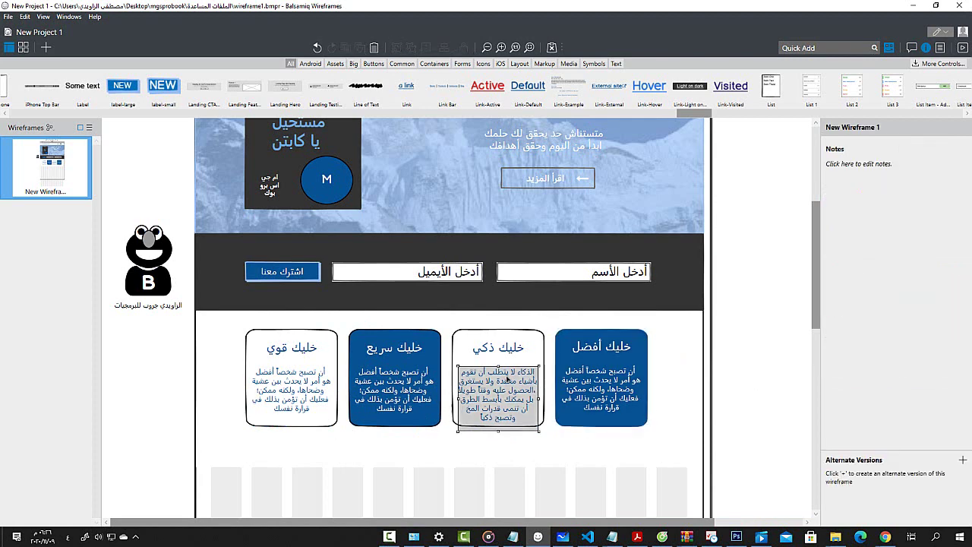
left_click(535, 334)
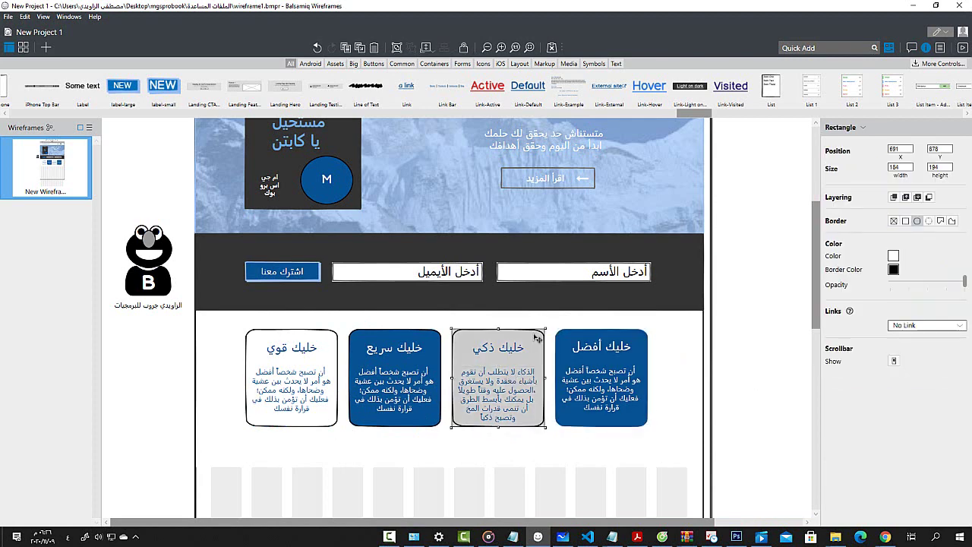
left_click(893, 269)
left_click(908, 365)
left_click(428, 443)
Step: Set the border color of the blue "خليك سريع" card to blue5 (085394)
left_click(404, 420)
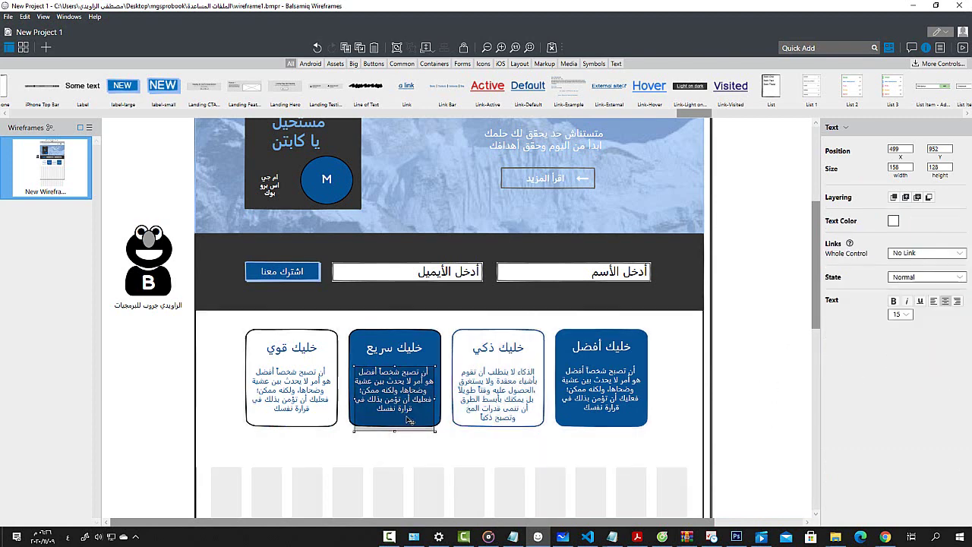
left_click(437, 337)
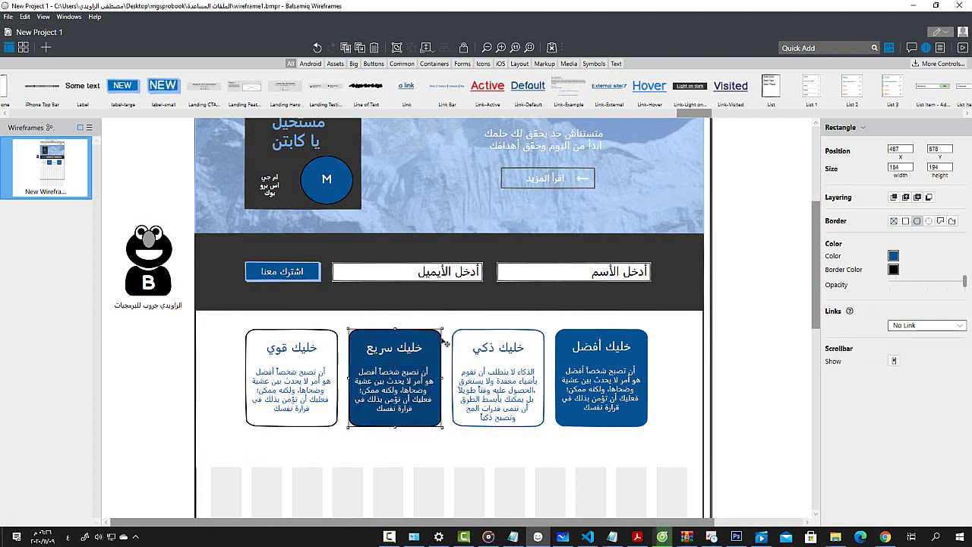
left_click(893, 269)
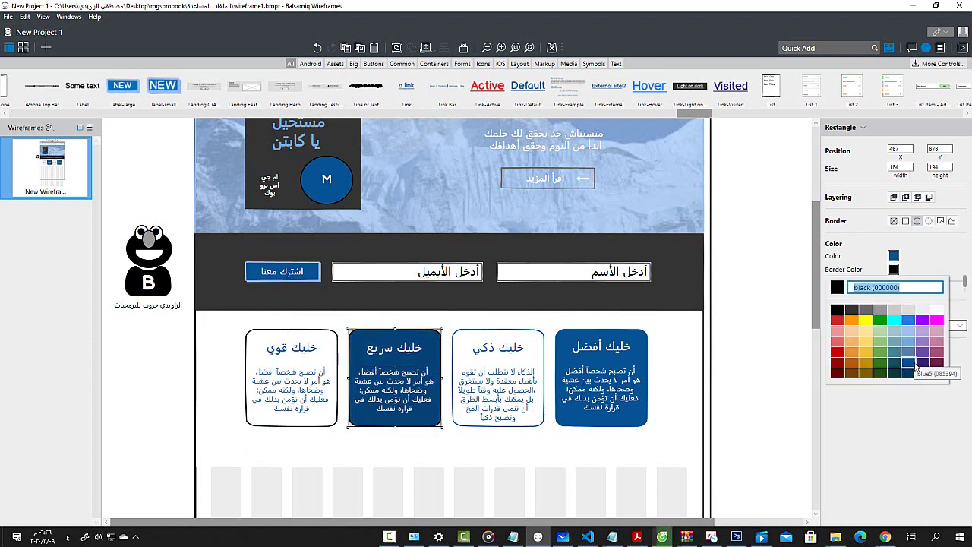
left_click(918, 368)
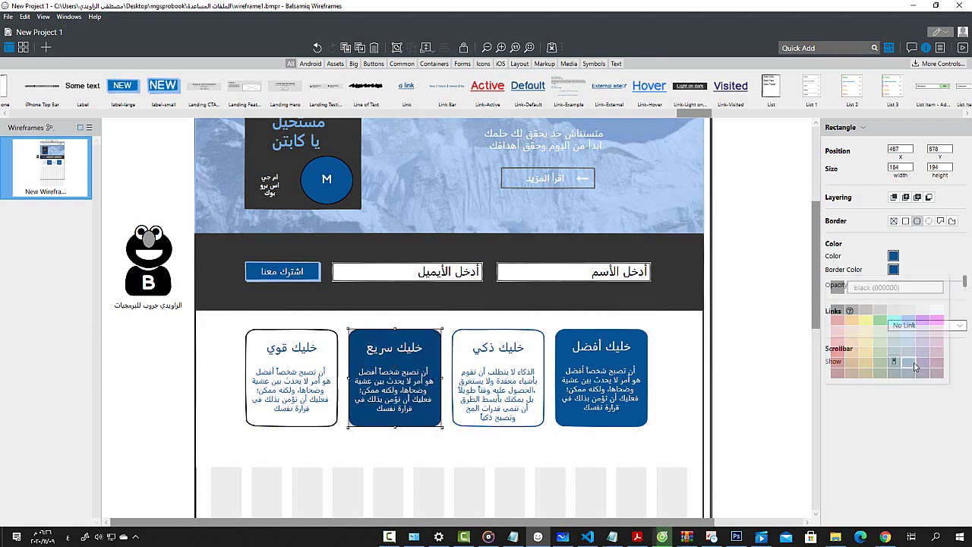
Step: Set the border color of the leftmost white card, "خليك قوي", to blue5 (085394)
left_click(307, 427)
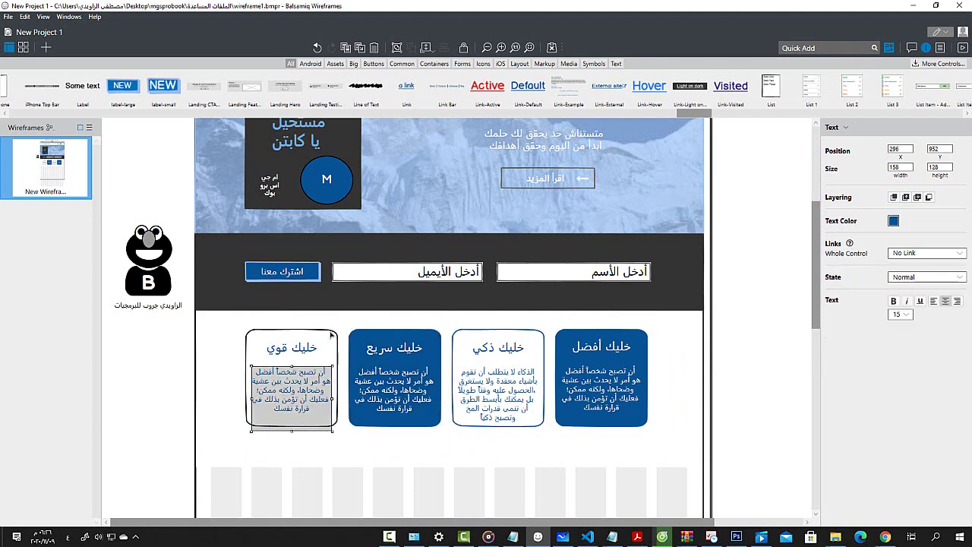
left_click(332, 331)
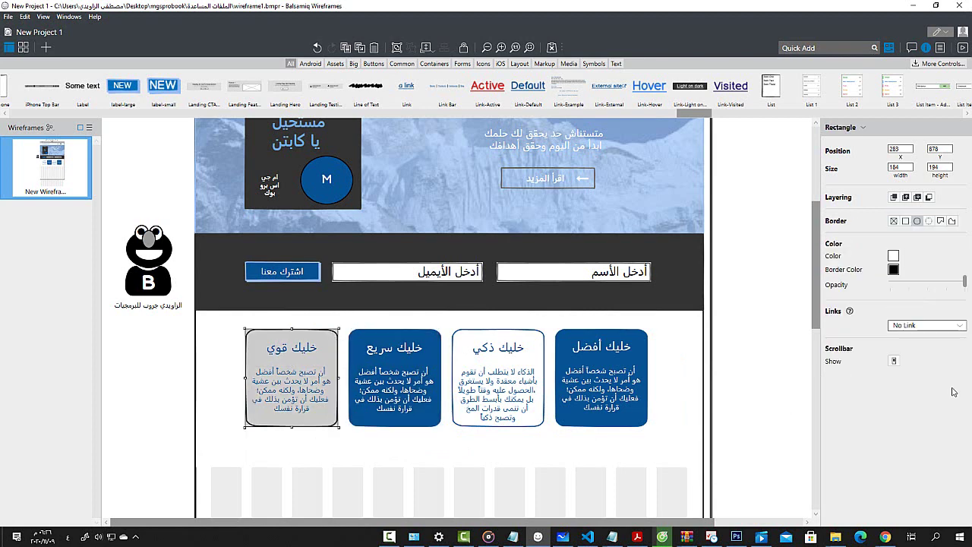
left_click(893, 270)
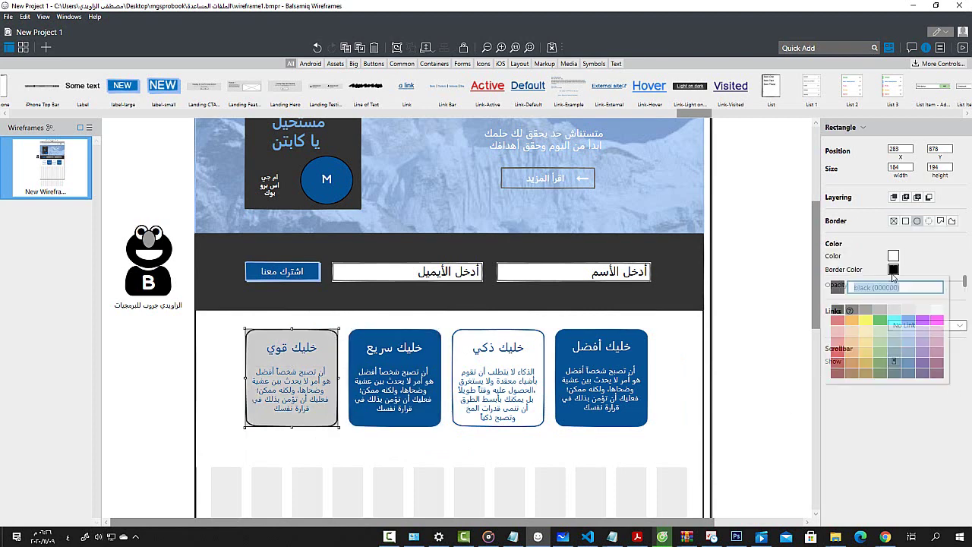
left_click(912, 367)
left_click(696, 389)
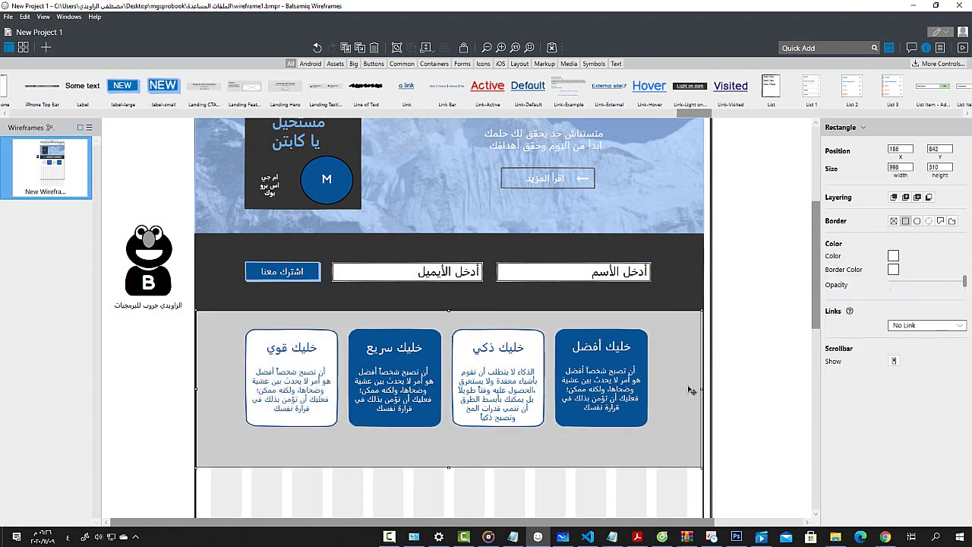
left_click(392, 375)
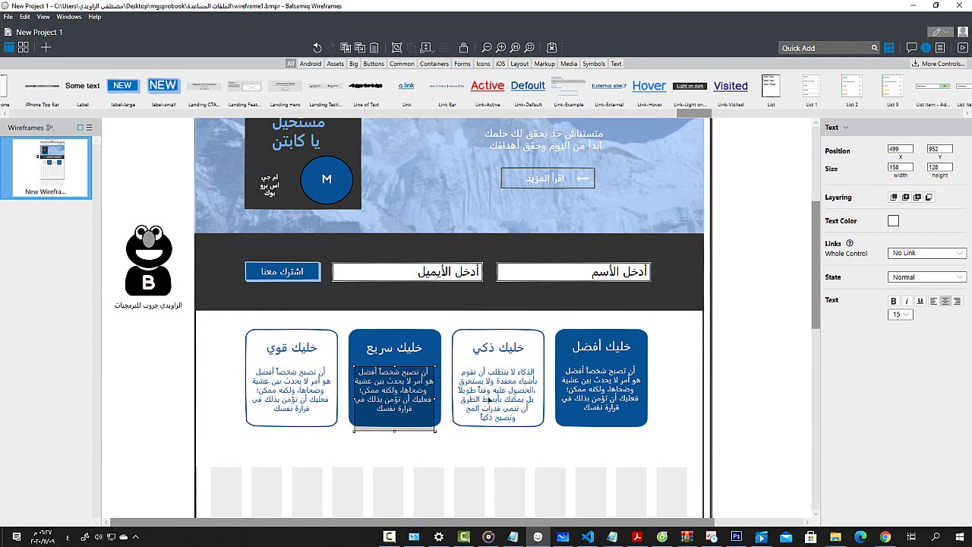
scroll(490, 400, "up", 5)
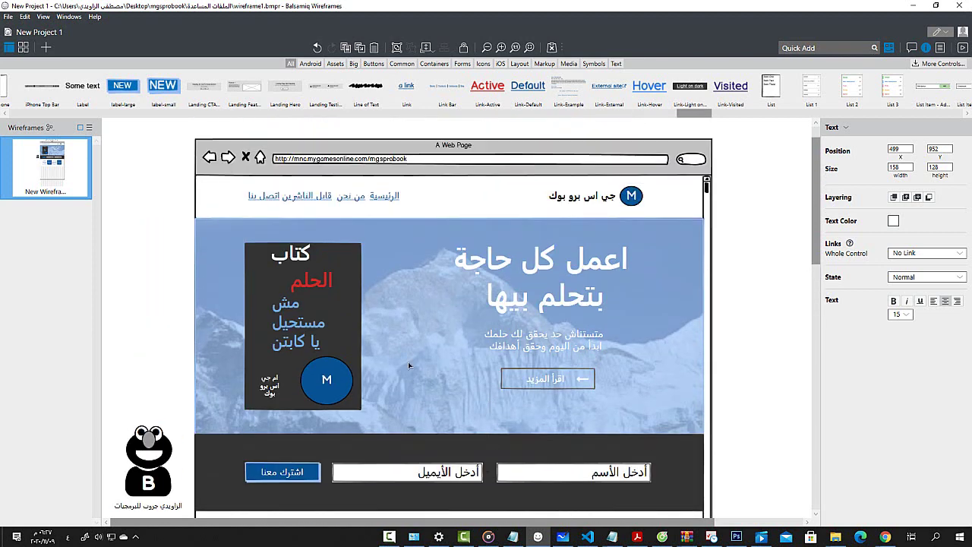
scroll(409, 366, "down", 5)
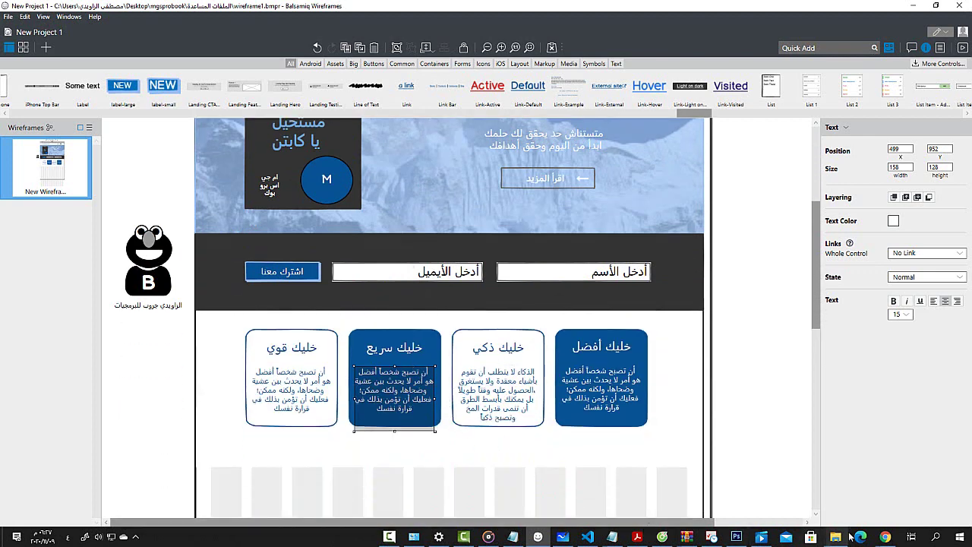
Step: Switch to Chrome and search Google for "كيف تكون سريع في انجاز العمل"
left_click(885, 536)
left_click(887, 520)
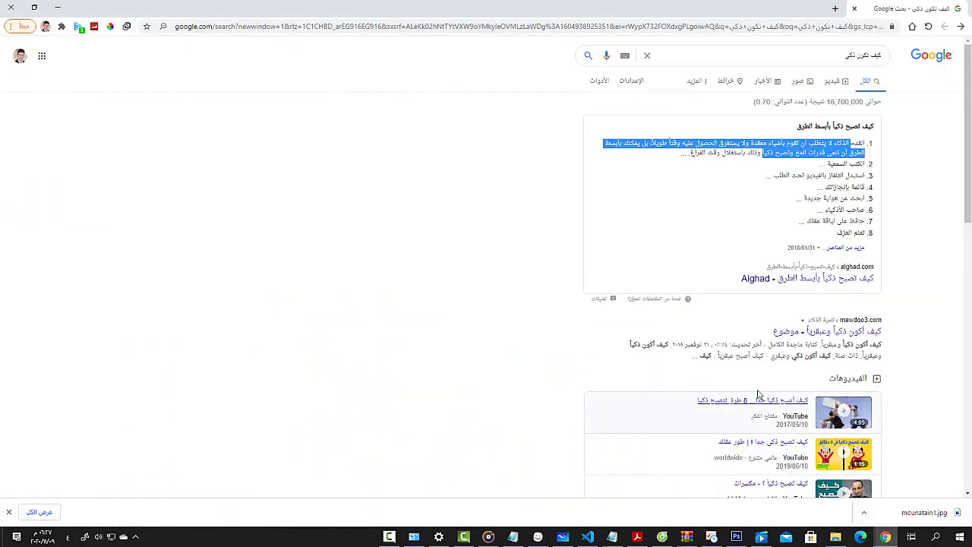
left_click(837, 57)
triple_click(836, 57)
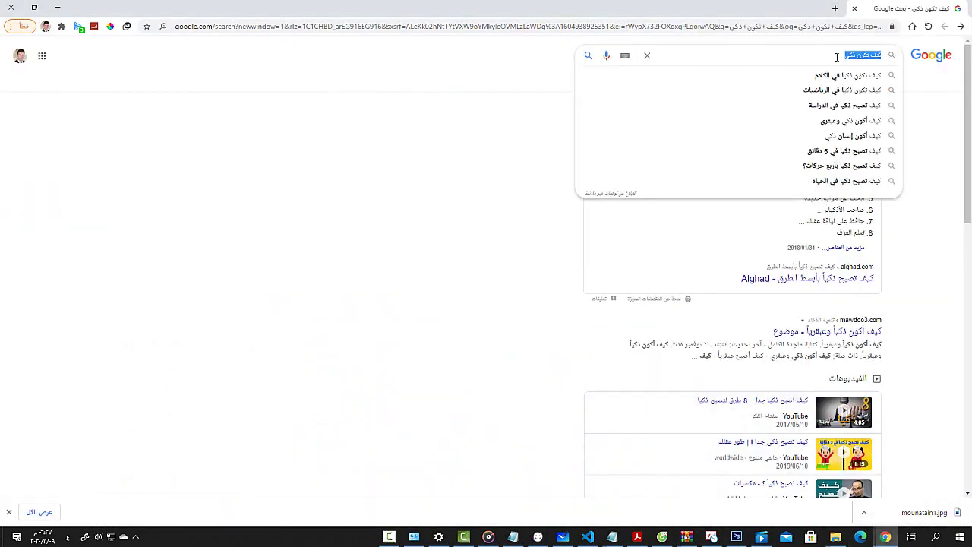
left_click_drag(837, 57, 870, 57)
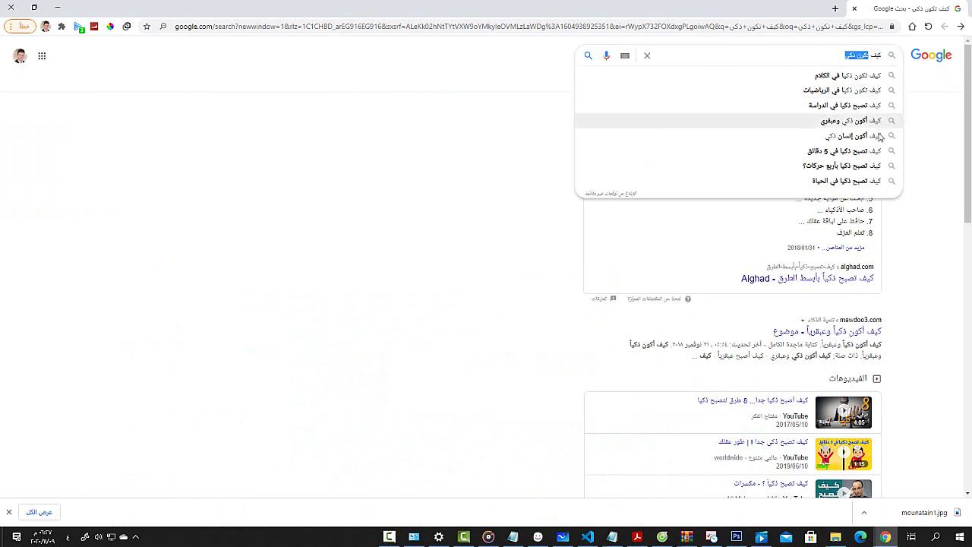
type("تك")
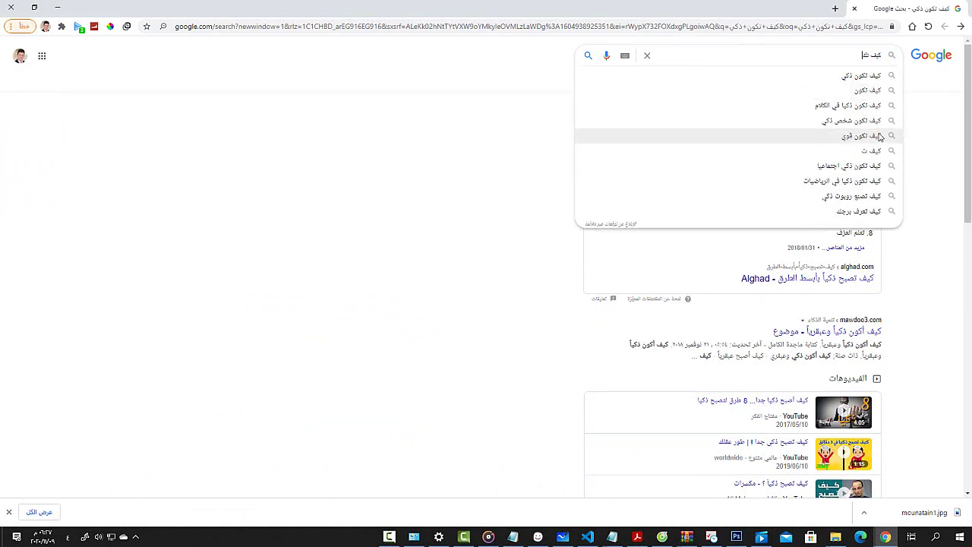
type("ون سريع في ا")
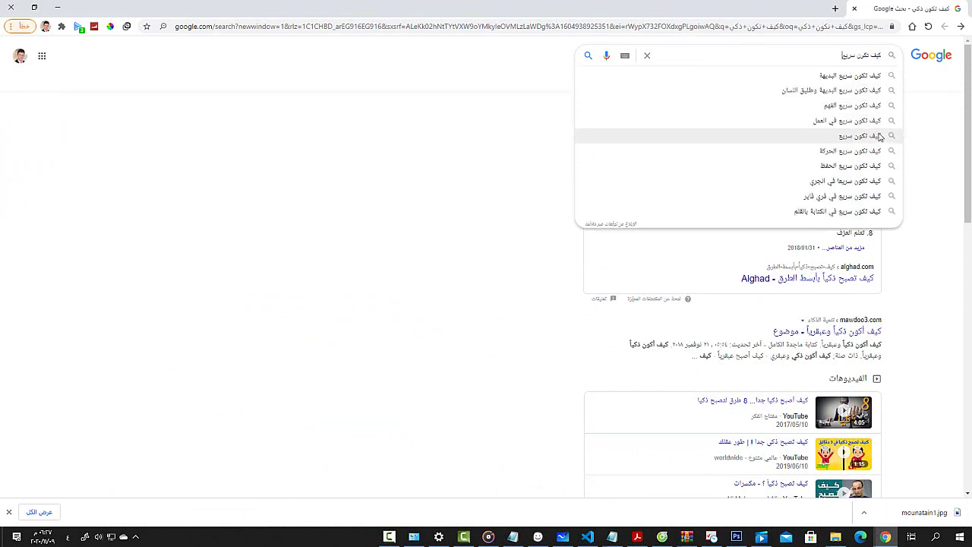
type("نجا")
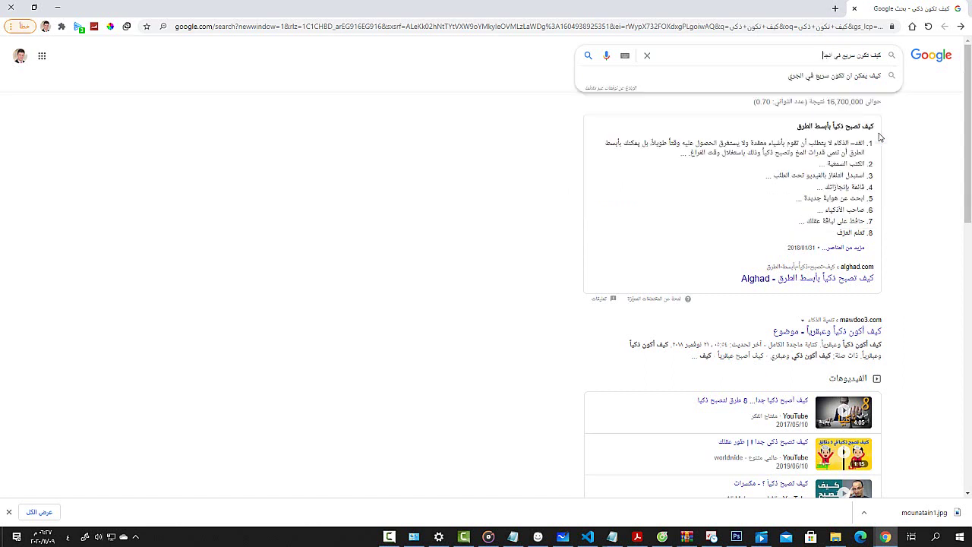
type("ز العمل")
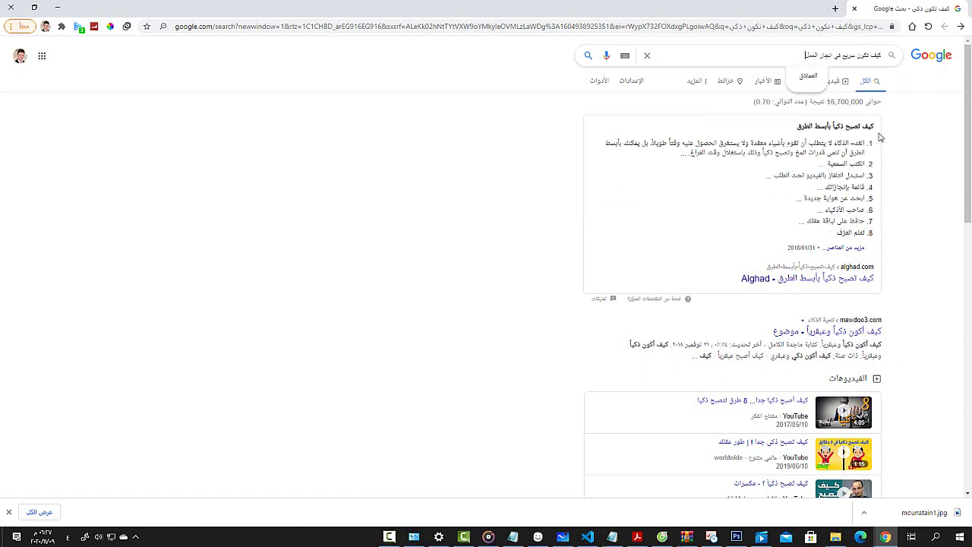
key("Return")
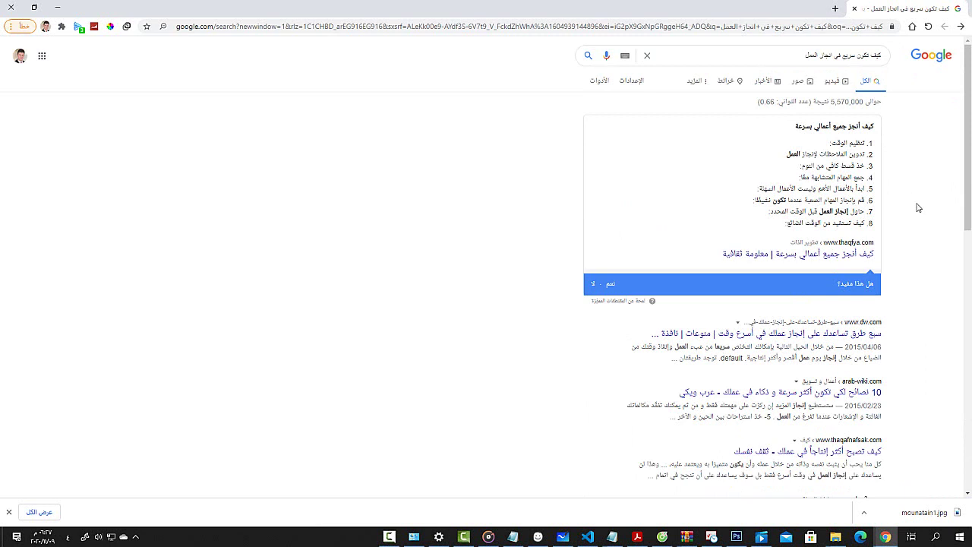
Step: Open the search result "كيف تصبح أكثر إنتاجاً في عملك" and copy the article's opening sentence up to "إنتاجا في عمله"
scroll(918, 208, "down", 1)
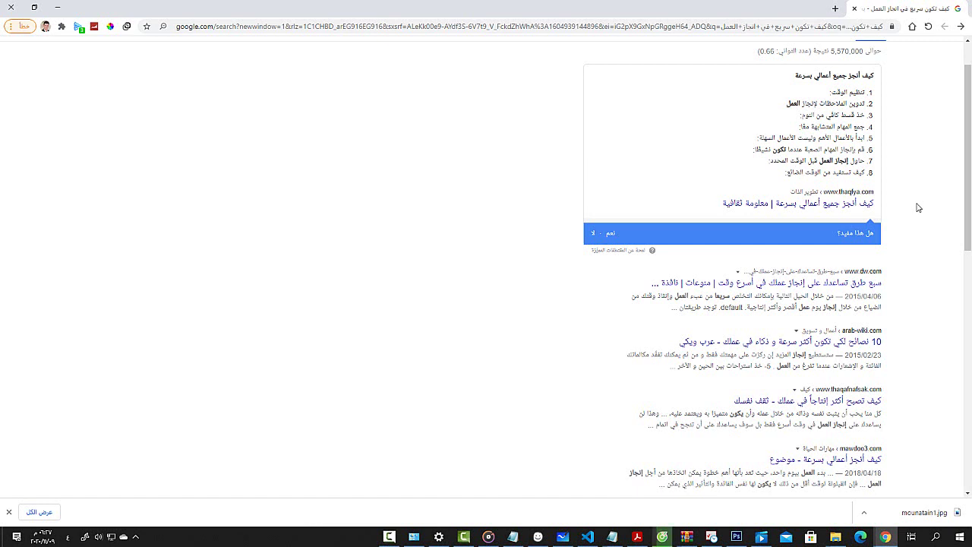
left_click(828, 400)
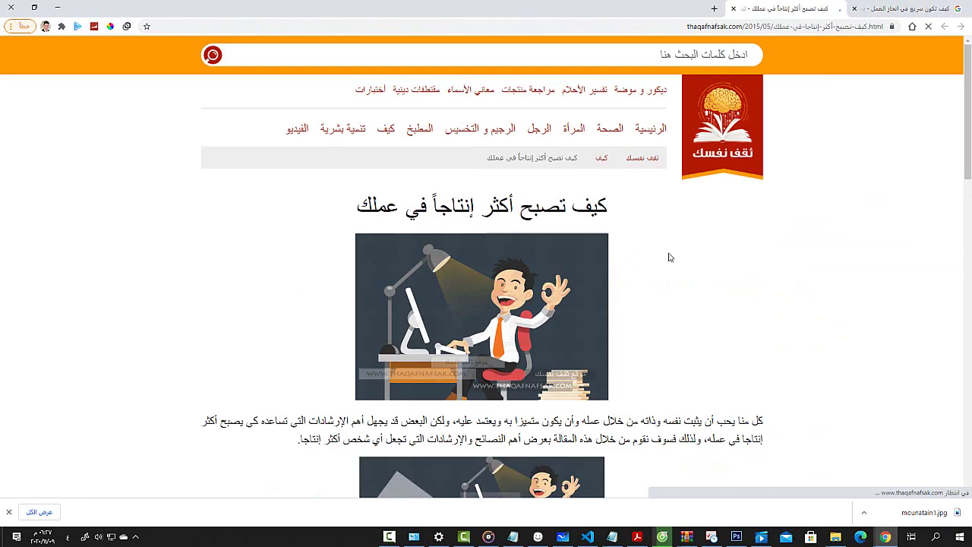
scroll(713, 239, "down", 1)
scroll(713, 239, "down", 1)
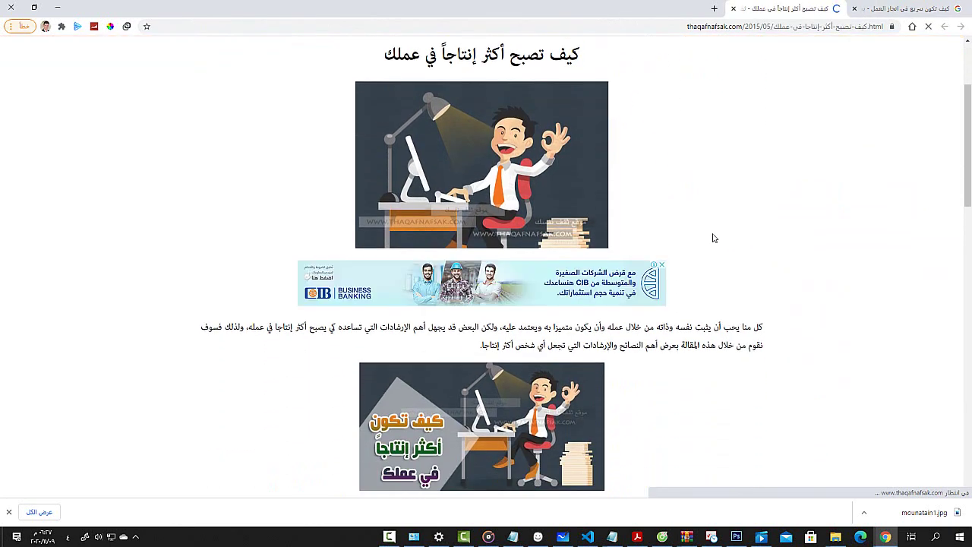
left_click_drag(763, 326, 262, 327)
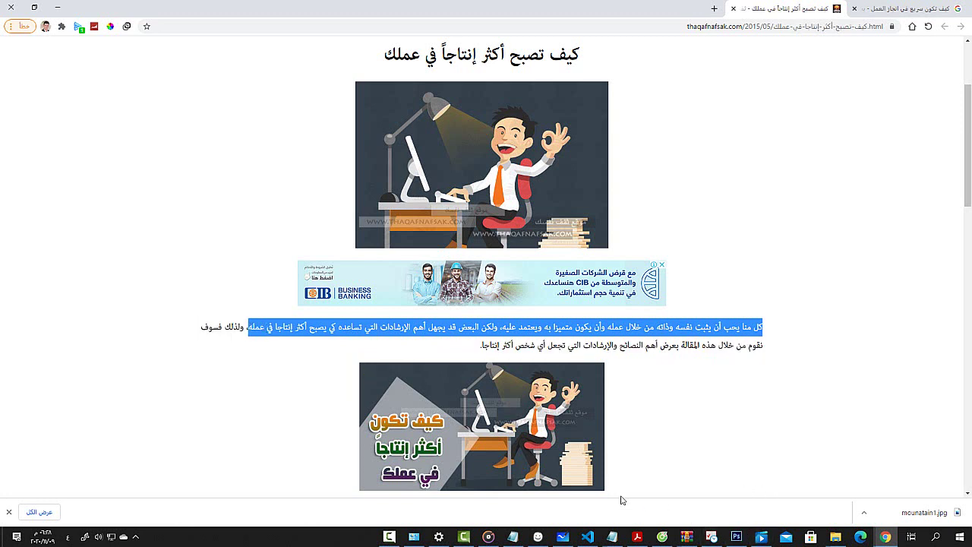
Step: Switch to Notepad, replace its text with the copied article sentence and copy the plain text
mouse_move(612, 537)
left_click(592, 466)
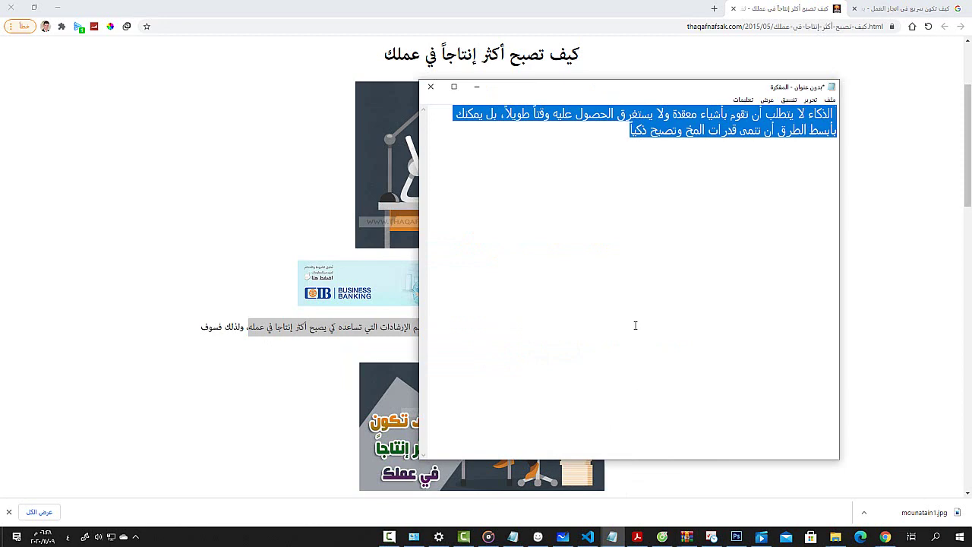
type("كل منا يجب أن يثبت نفسه وذاته من خلال عمله وأن يكون متميزا به ويعتمد عليه، ولكن البعض قد يجهل أهم الإرشادات التي تساعده كي يصبح أكثر إنتاجا في عمله")
key("ctrl+a")
key("ctrl+c")
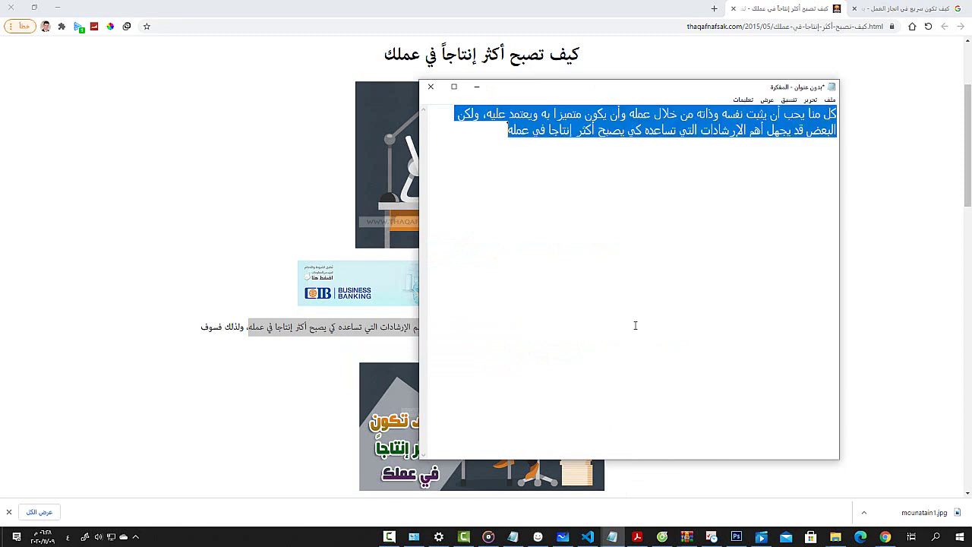
Step: Switch back to Balsamiq, replace the "خليك سريع" card's body text with the copied sentence and make its text box taller
left_click(537, 537)
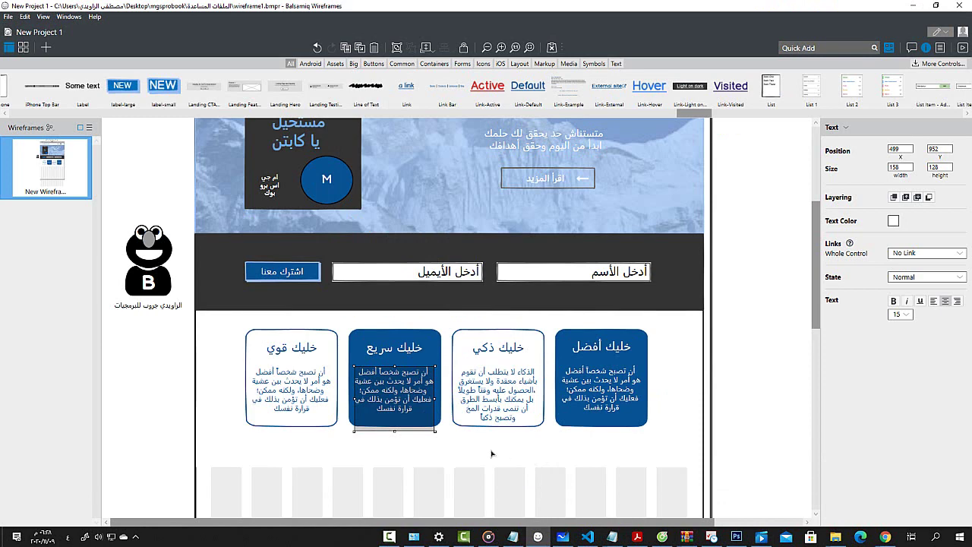
double_click(408, 385)
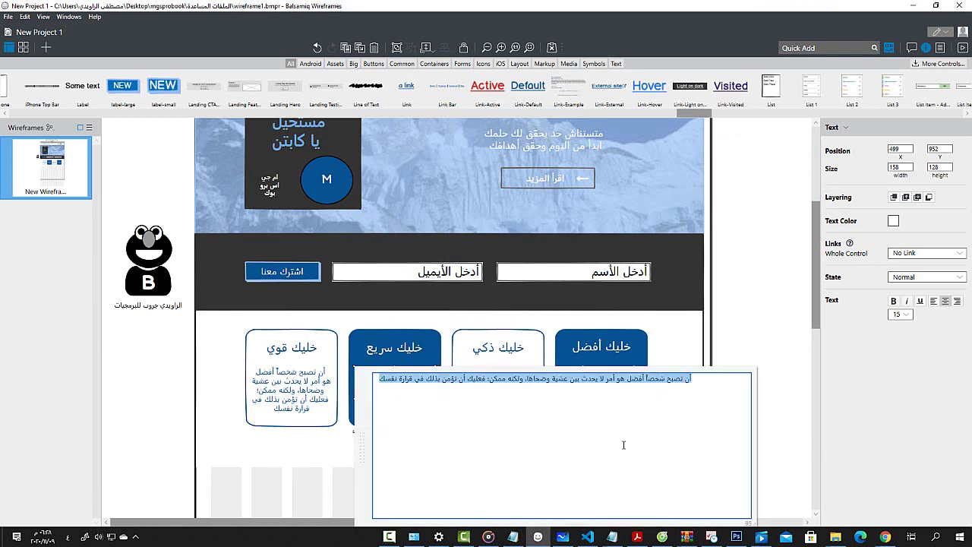
key("ctrl+v")
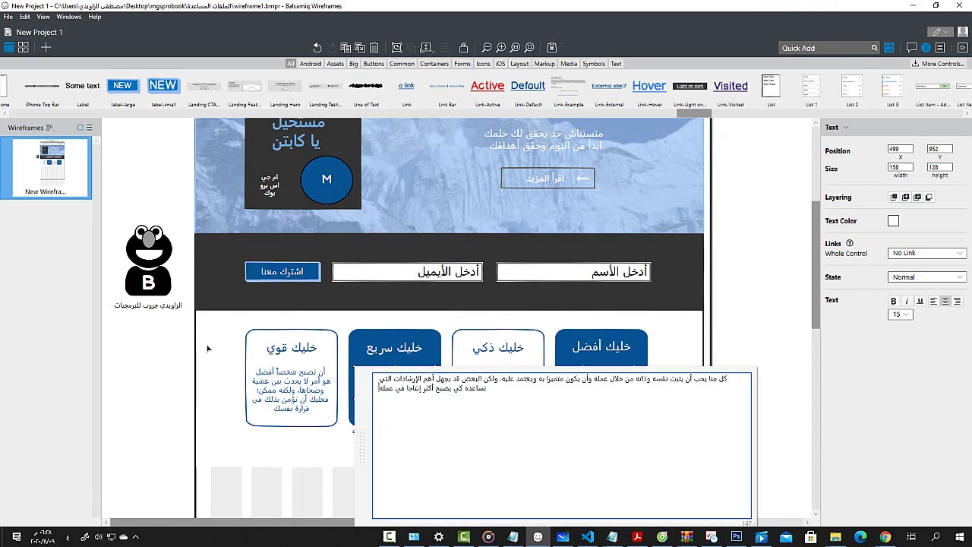
left_click(493, 457)
left_click(386, 397)
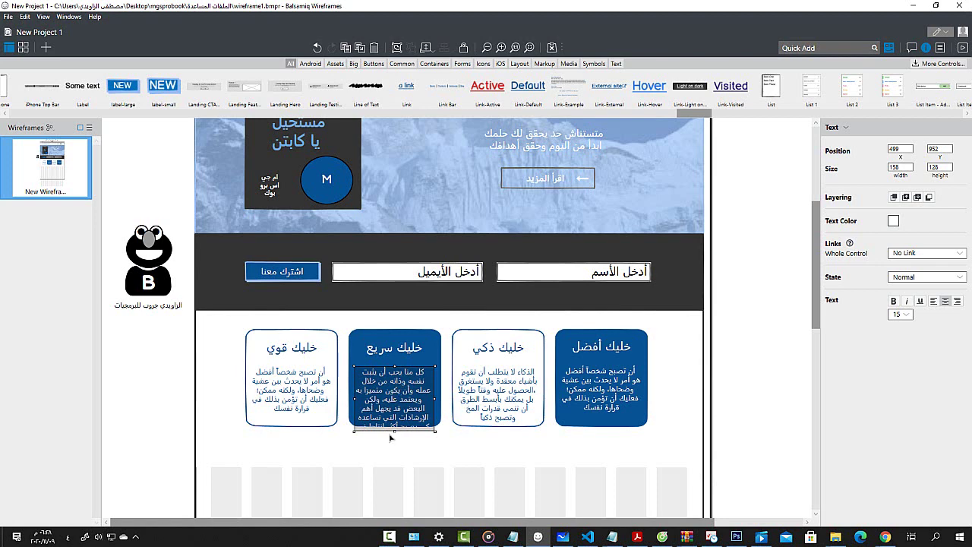
mouse_move(395, 431)
left_mouse_down()
mouse_move(395, 417)
mouse_move(396, 451)
left_mouse_up()
Step: Select the body texts of all four cards together and nudge them up to about Y 939
left_click(594, 381)
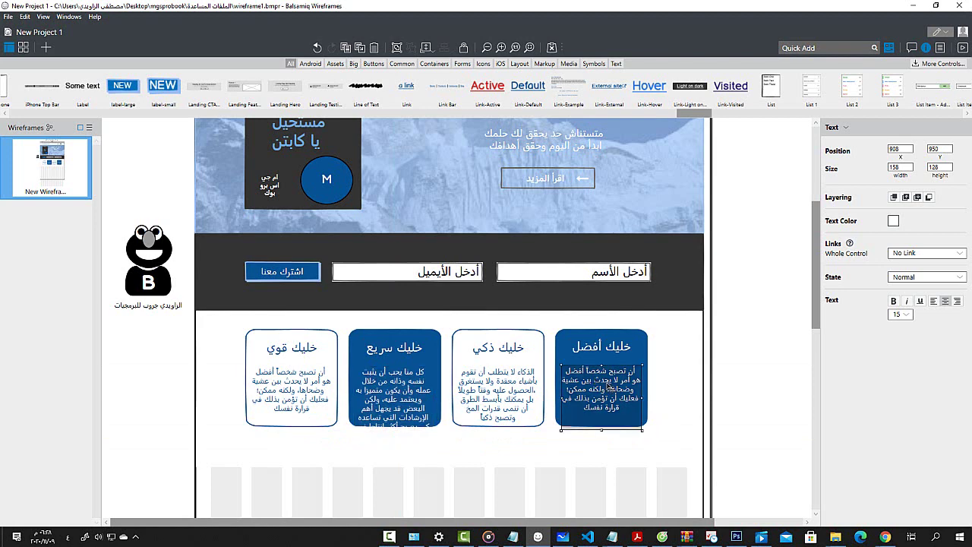
left_click(507, 392, "shift")
left_click(377, 400, "shift")
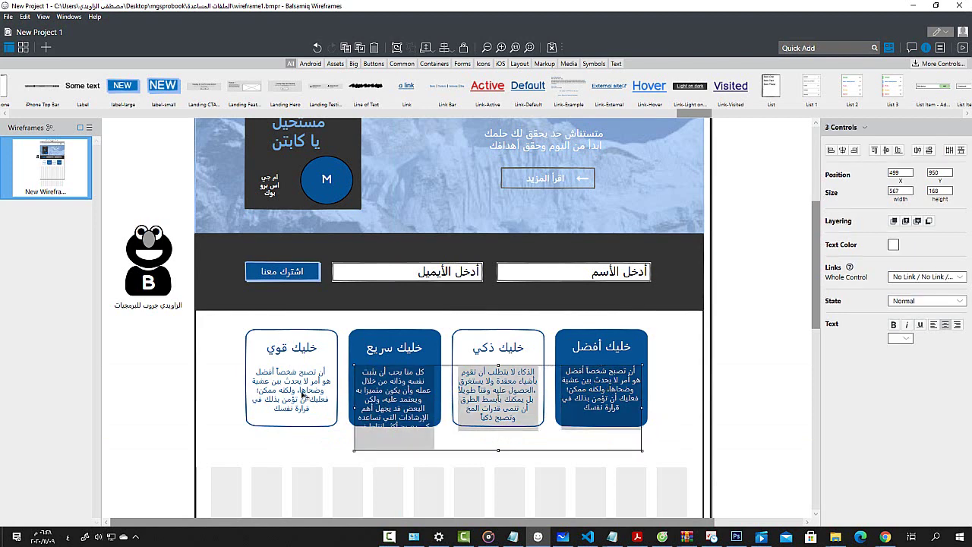
left_click(332, 403, "shift")
key("Up")
key("Up")
key("Up")
key("Up")
key("Up")
key("Up")
key("Up")
key("Up")
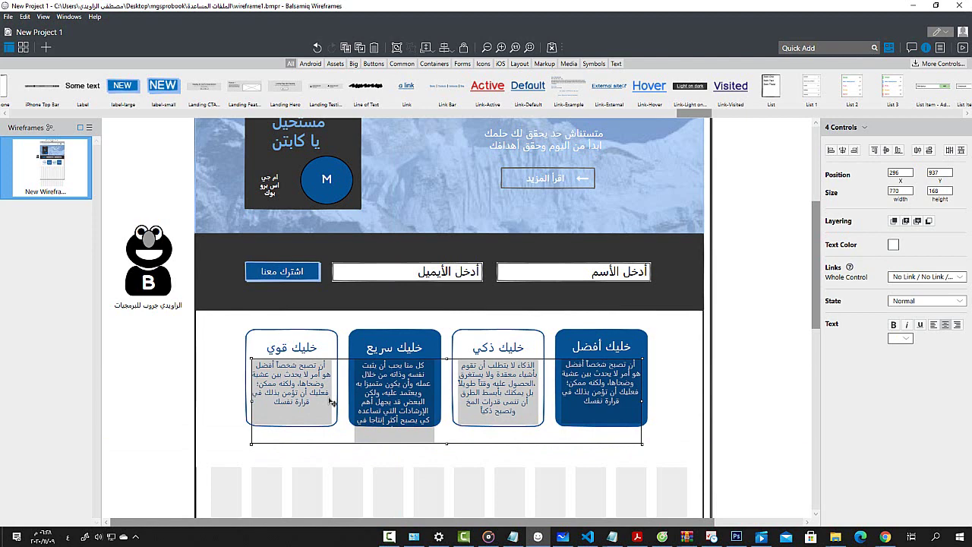
key("Down")
key("Down")
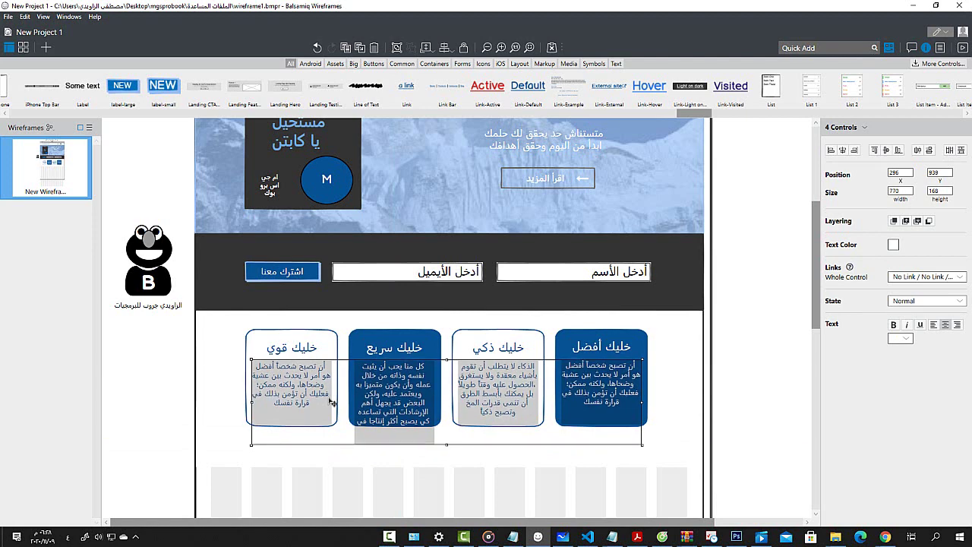
Step: Switch the "خليك سريع" card's body text to right-to-left editing and delete the closing words "في عمله"
left_click(411, 393)
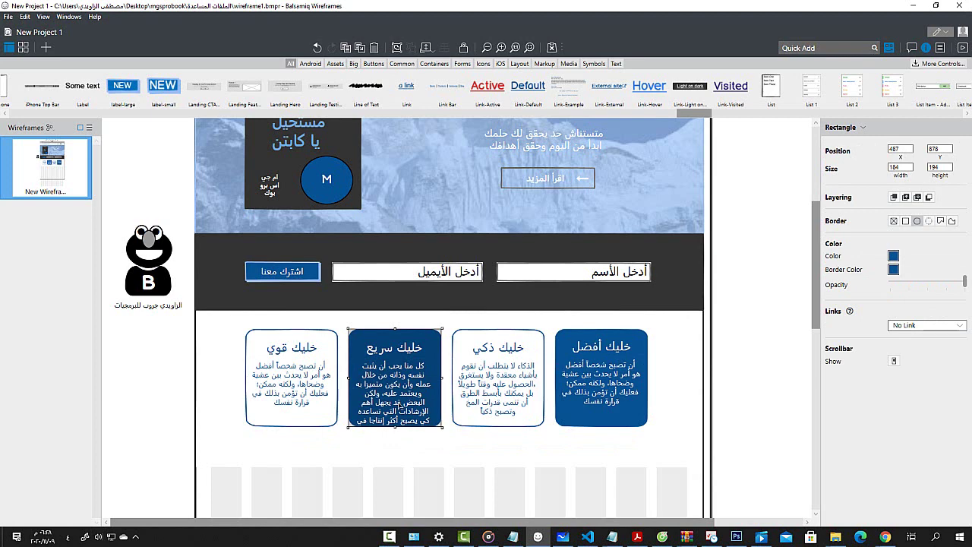
double_click(404, 422)
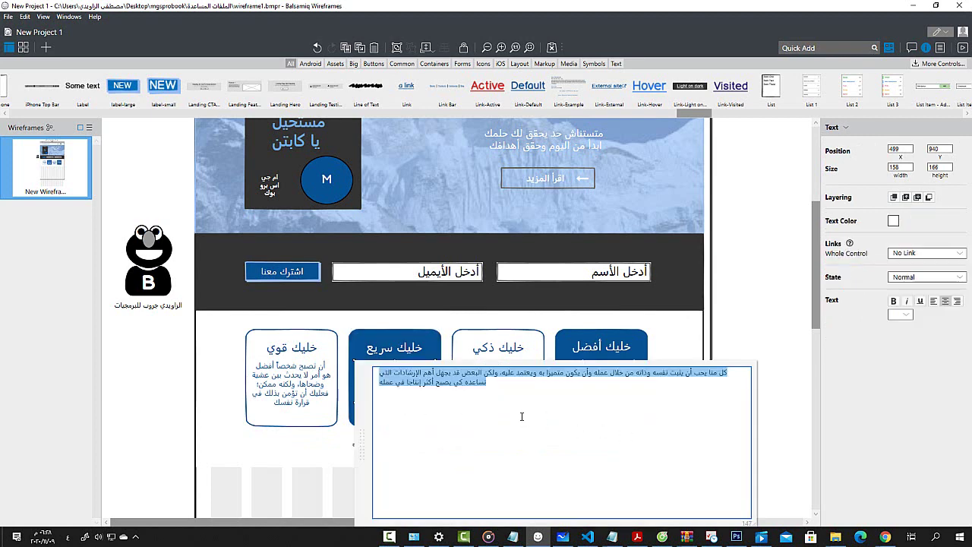
key("ctrl+shift")
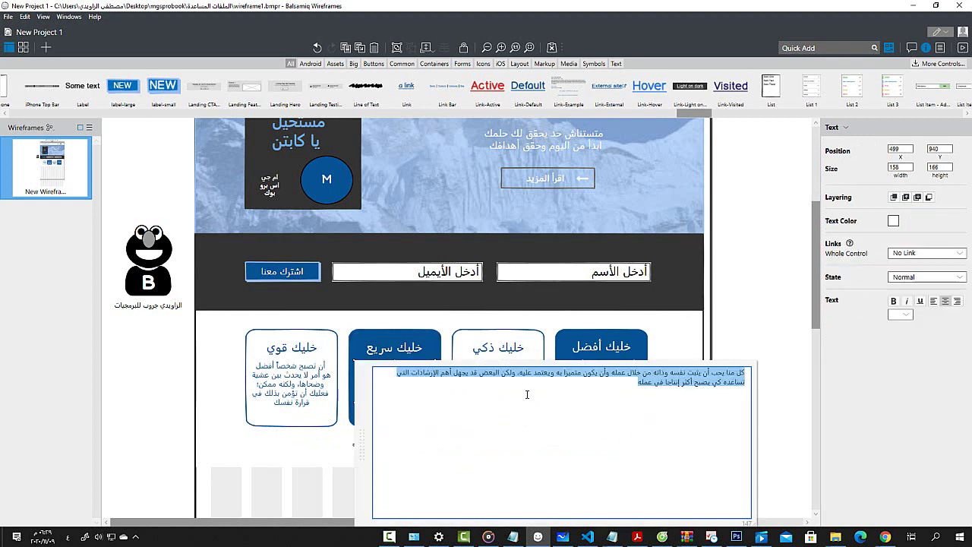
left_click(665, 383)
left_click_drag(665, 384, 626, 382)
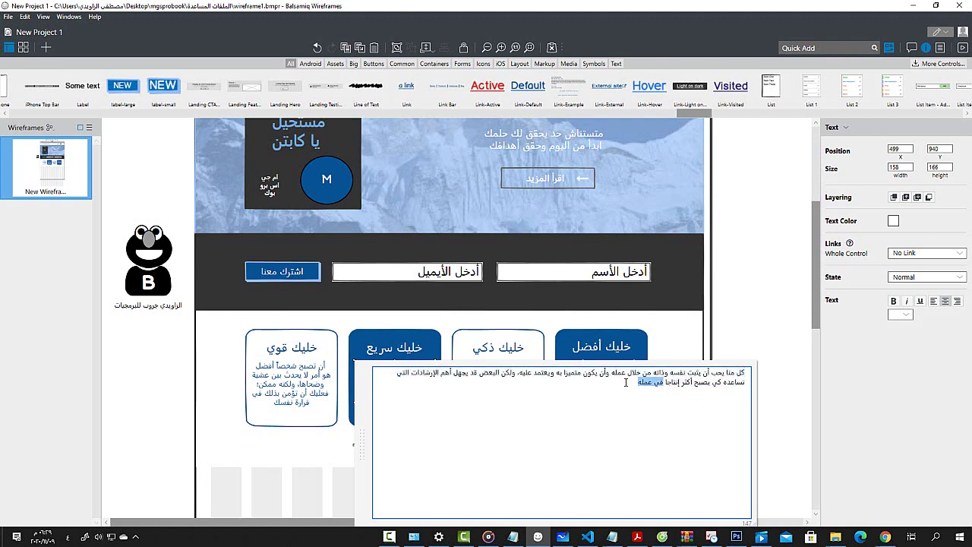
key("BackSpace")
left_click(226, 370)
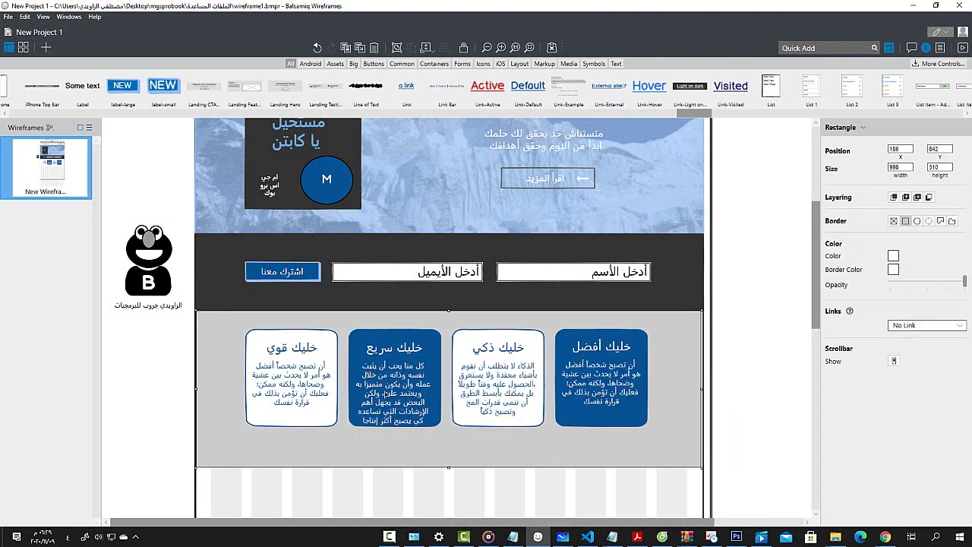
Step: In the "خليك سريع" card's body text, replace the words "تساعده كي يصبح" with "تجعله"
left_click(390, 384)
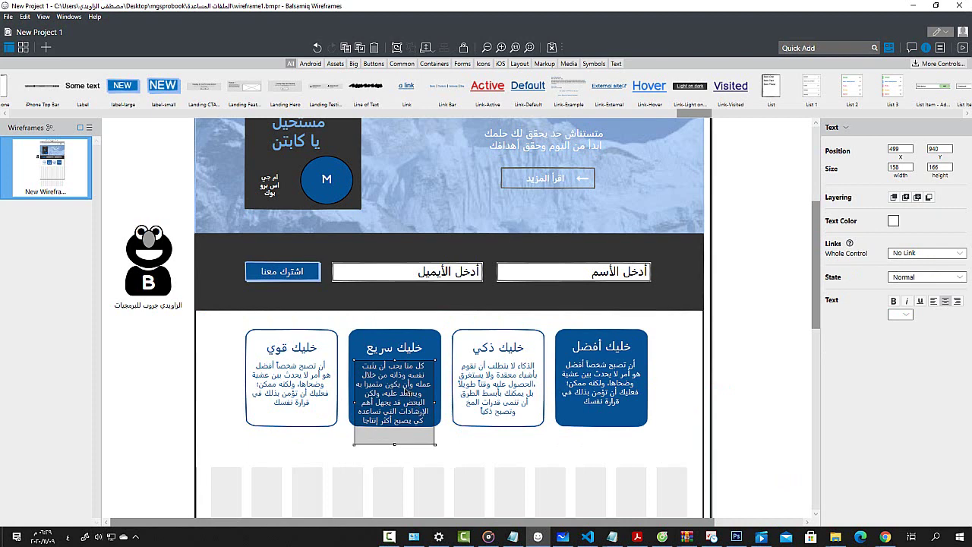
double_click(407, 392)
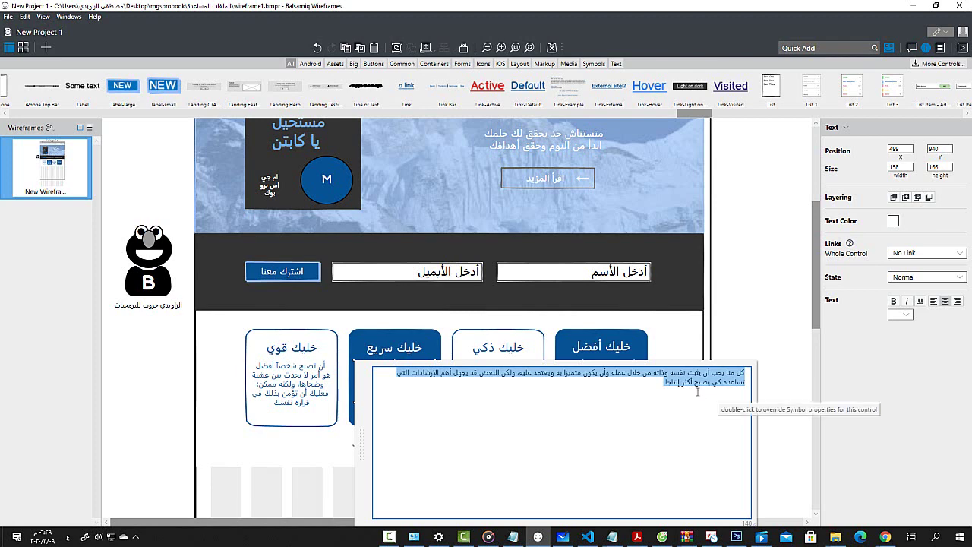
left_click_drag(694, 389, 751, 385)
key("BackSpace")
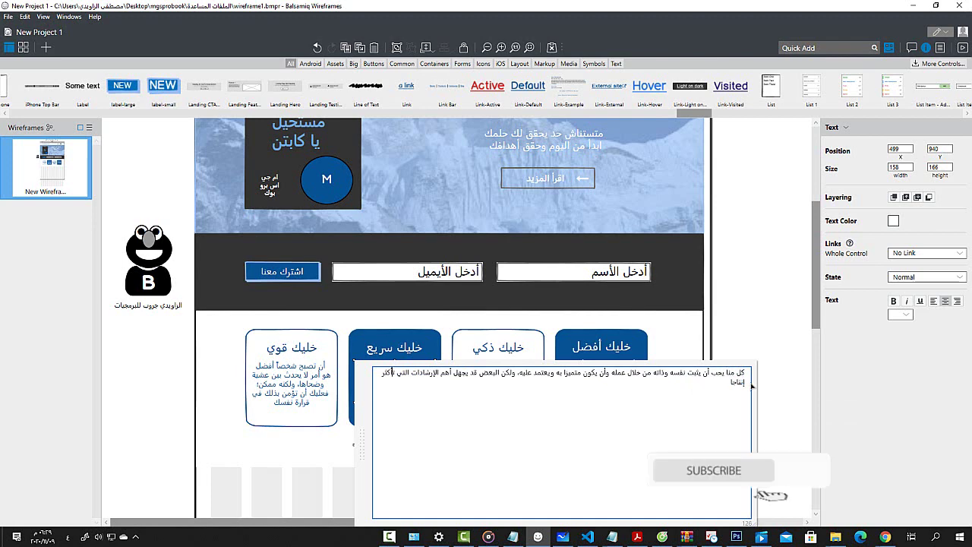
type("تجعل")
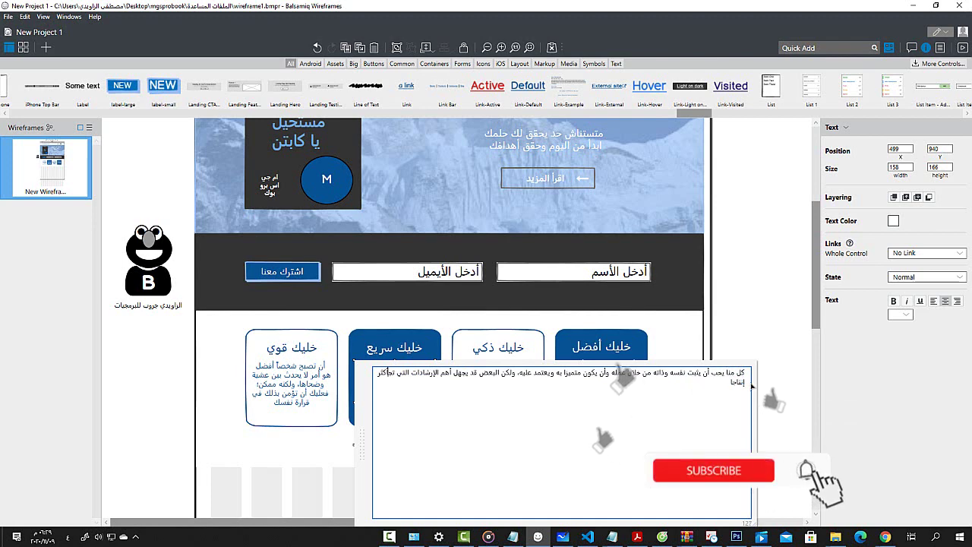
type("ه")
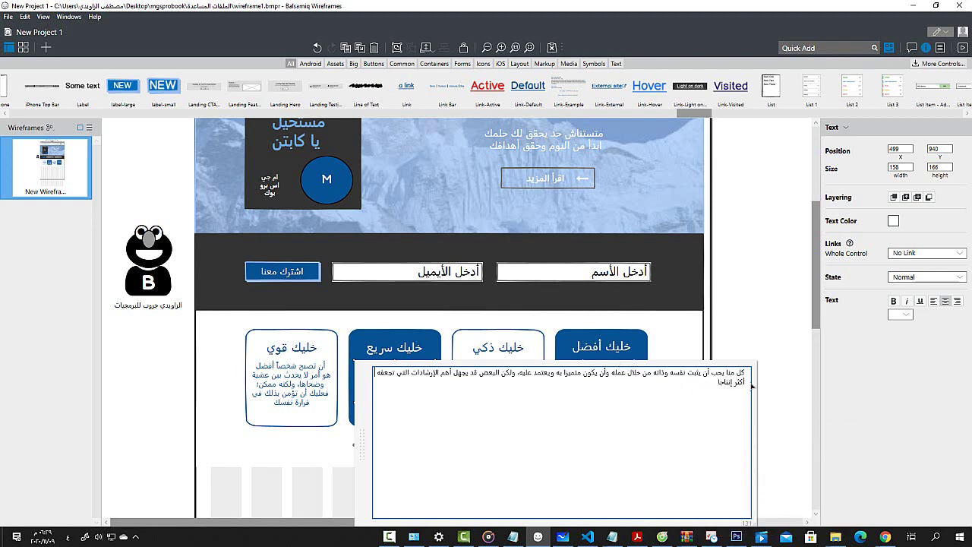
key("BackSpace")
key("BackSpace")
key("BackSpace")
type("له")
left_click(784, 356)
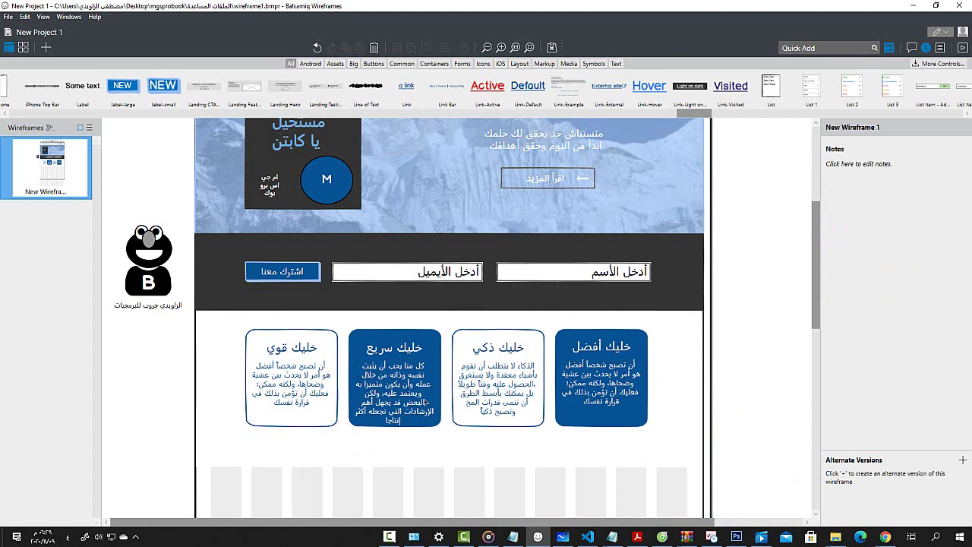
Step: Widen the "خليك سريع" card's body text box to 169
left_click(406, 389)
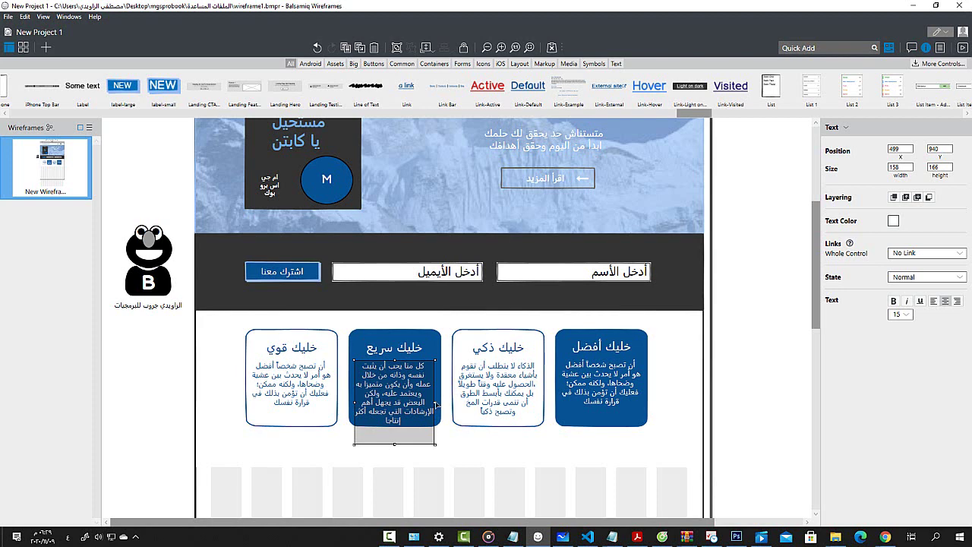
left_click_drag(438, 404, 441, 403)
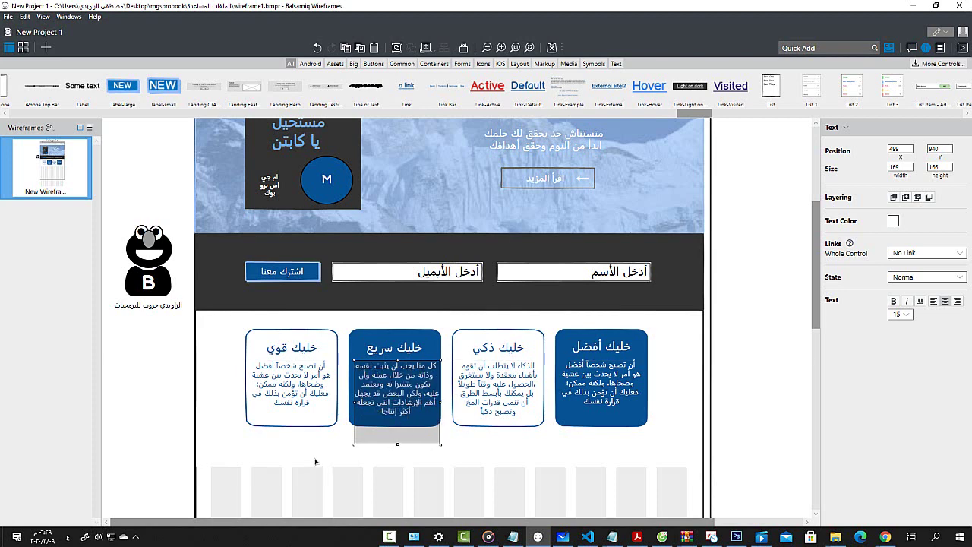
left_click(318, 463)
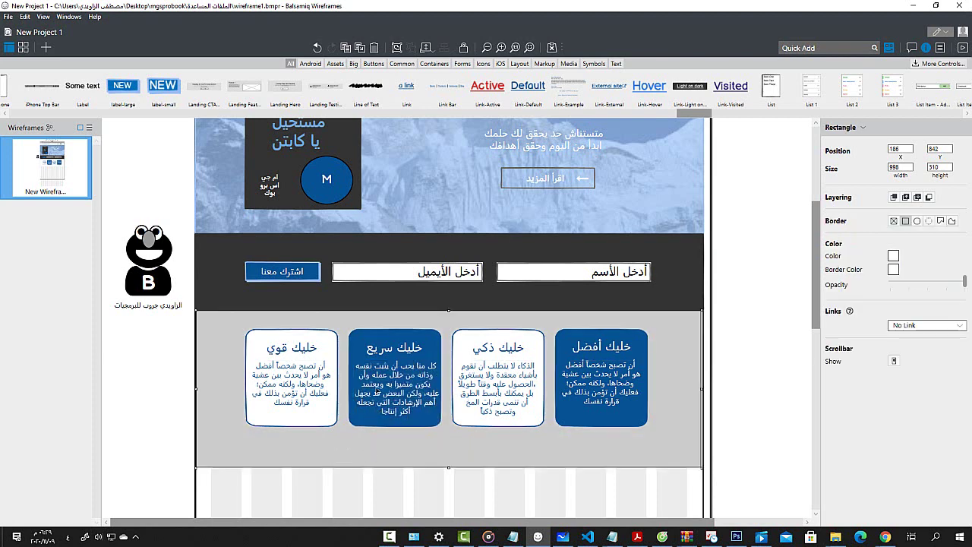
Step: Select the "خليك قوي" card's body text, switch to Chrome and close the article about being more productive at work
left_click(294, 353)
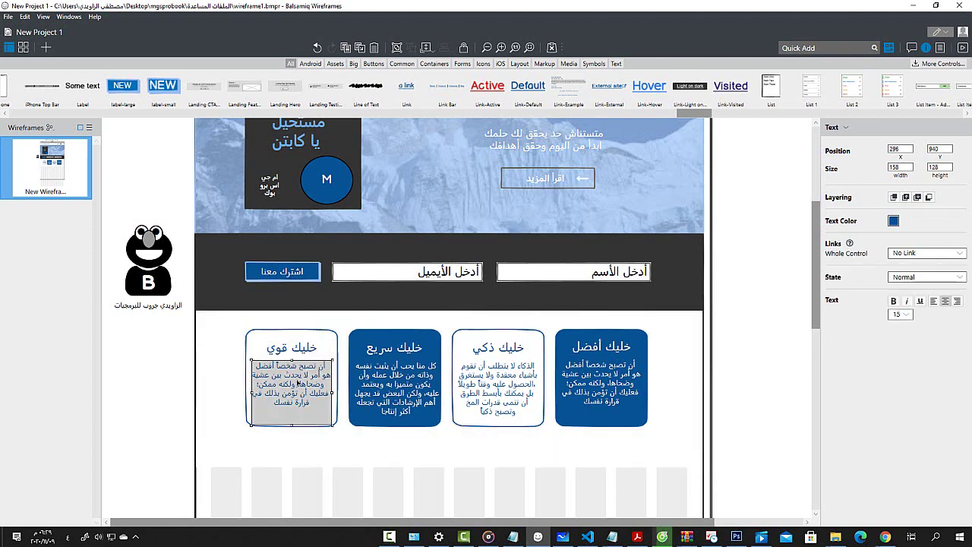
left_click(298, 382)
left_click(887, 534)
left_click(893, 519)
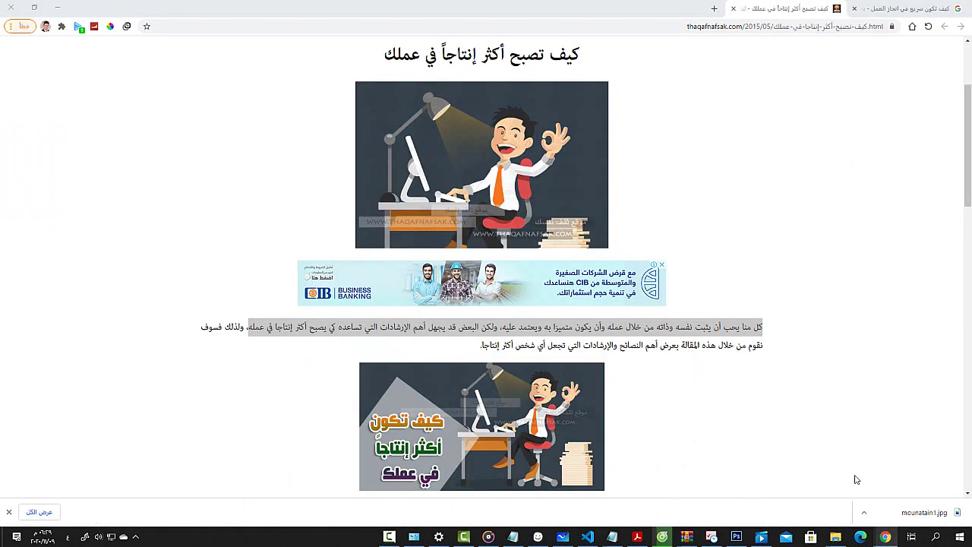
left_click(733, 8)
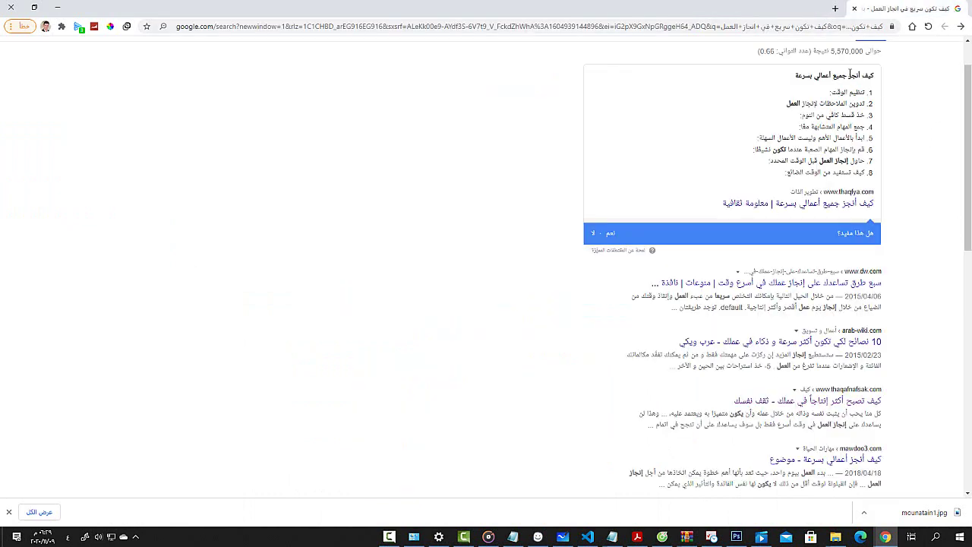
Step: Search Google for "كيف تصبح قوي"
scroll(855, 170, "up", 2)
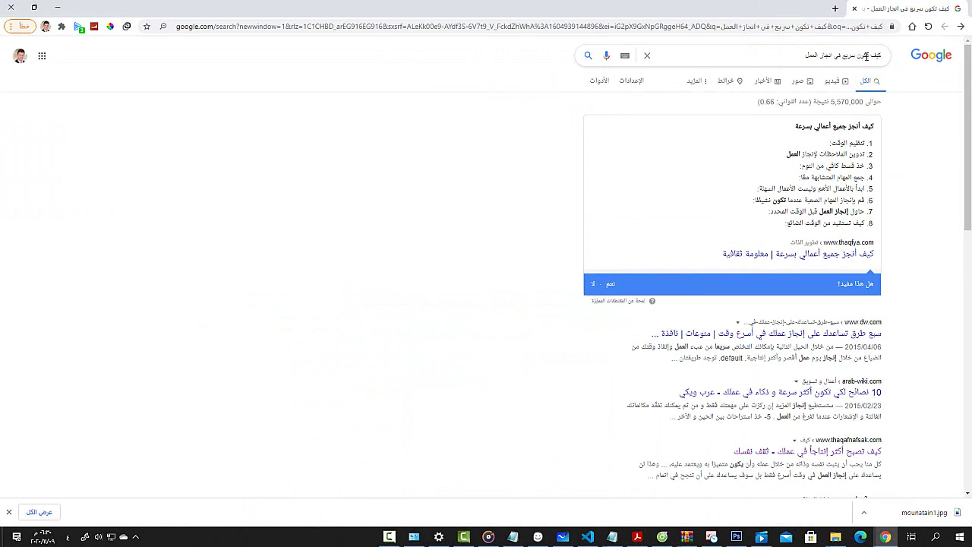
left_click_drag(868, 55, 765, 52)
key("BackSpace")
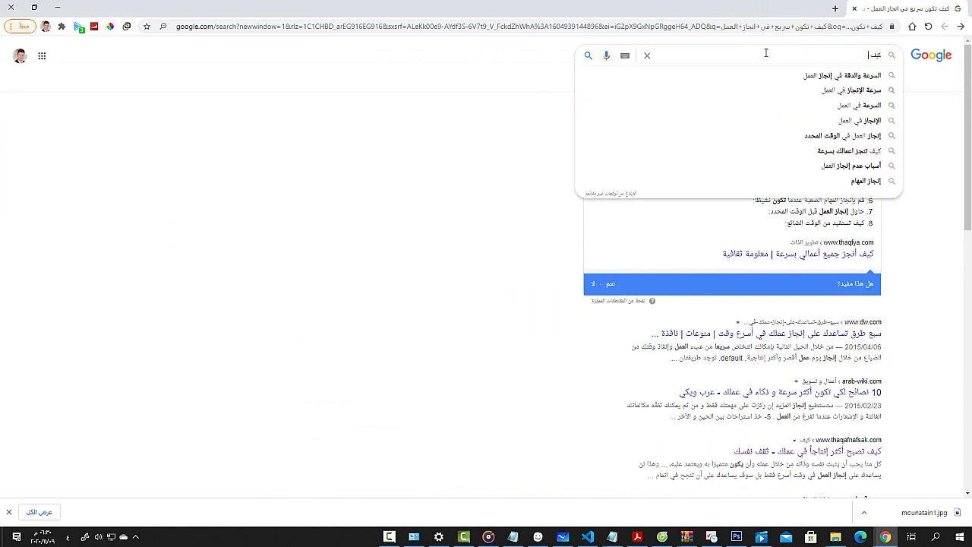
type("تصب")
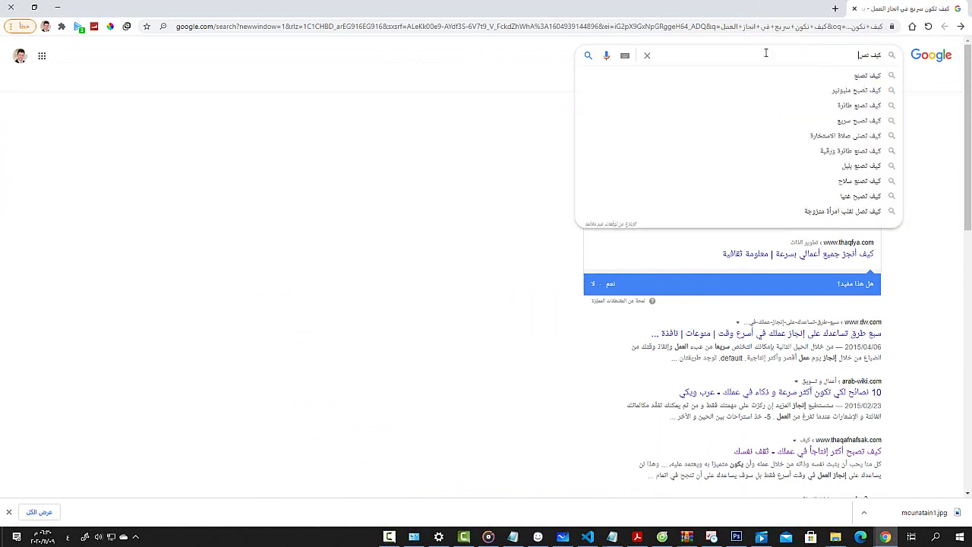
type("ح قوي")
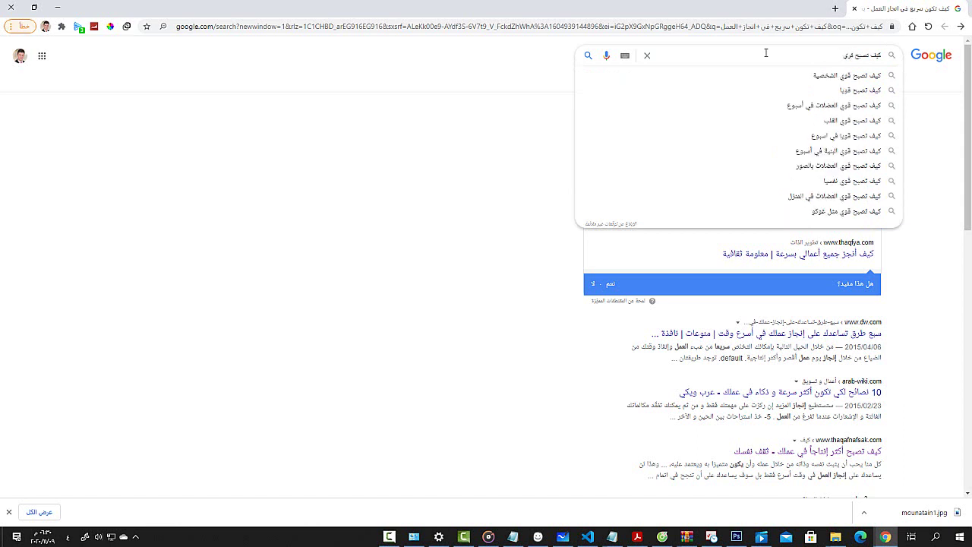
key("Return")
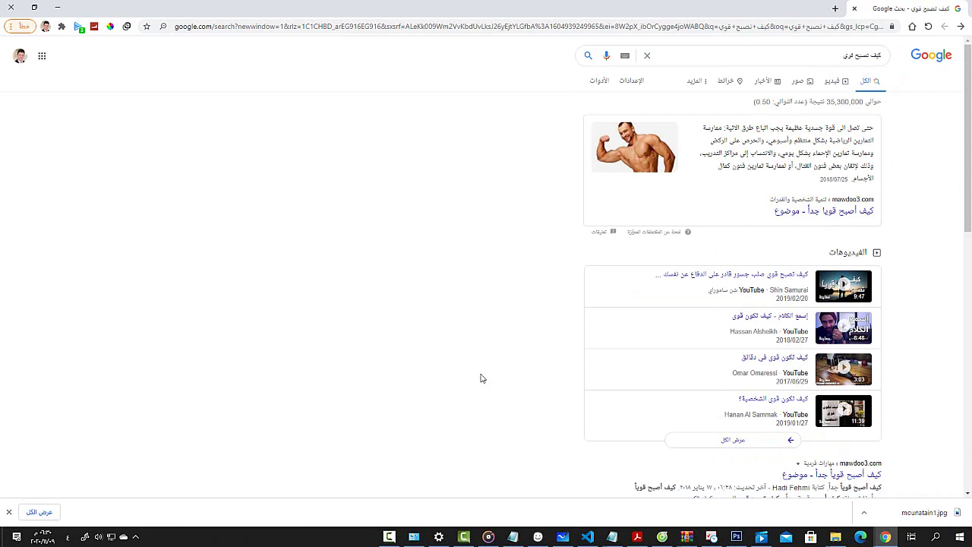
Step: Check the wireframe in Balsamiq, return to Chrome and search Google for "كيف تصبح اكثر اسرارا"
left_click(538, 537)
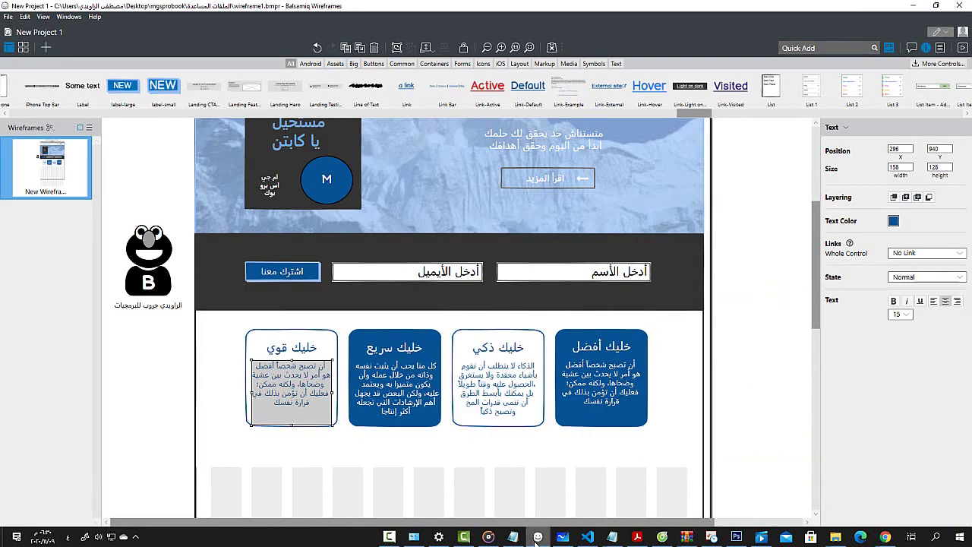
left_click(538, 537)
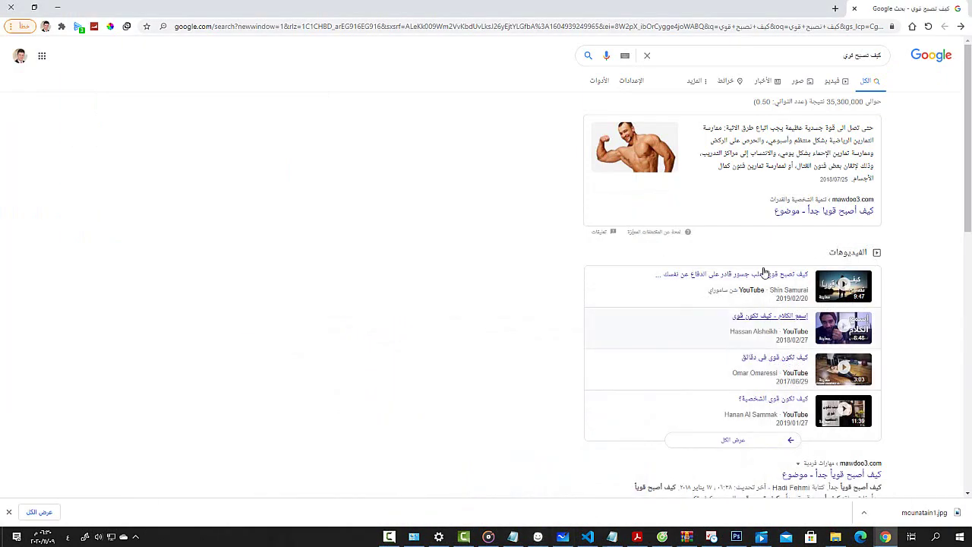
left_click(828, 53)
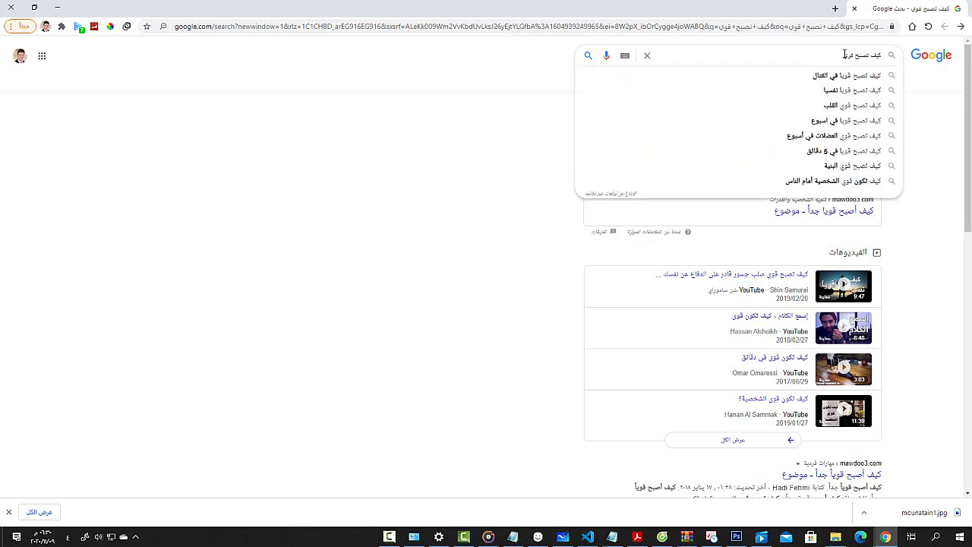
left_click_drag(853, 54, 848, 55)
double_click(848, 55)
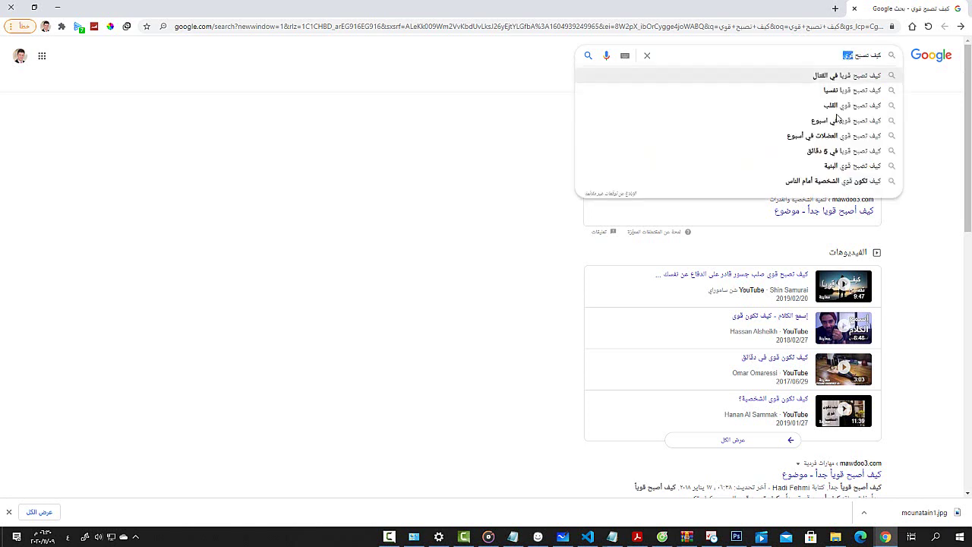
type("انسا")
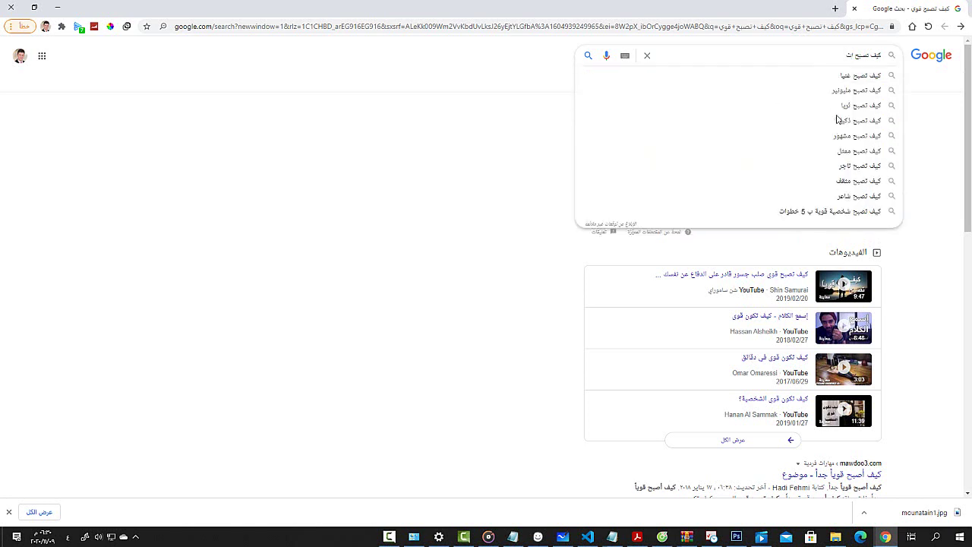
key("BackSpace")
key("BackSpace")
key("BackSpace")
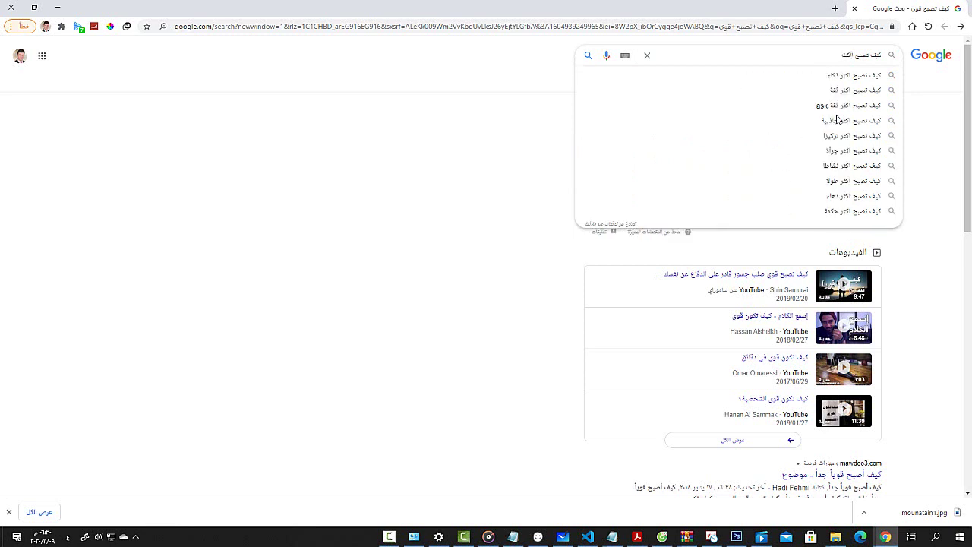
key("BackSpace")
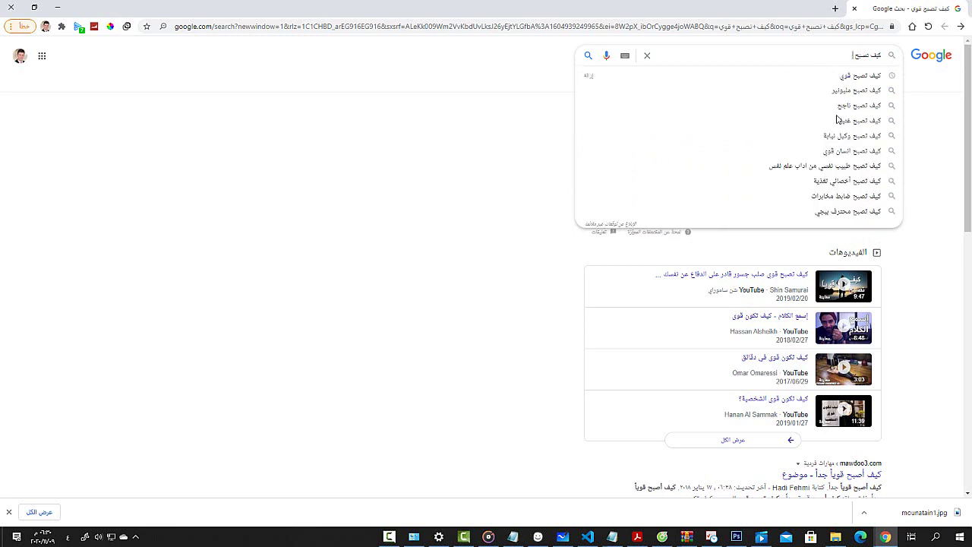
type("اك")
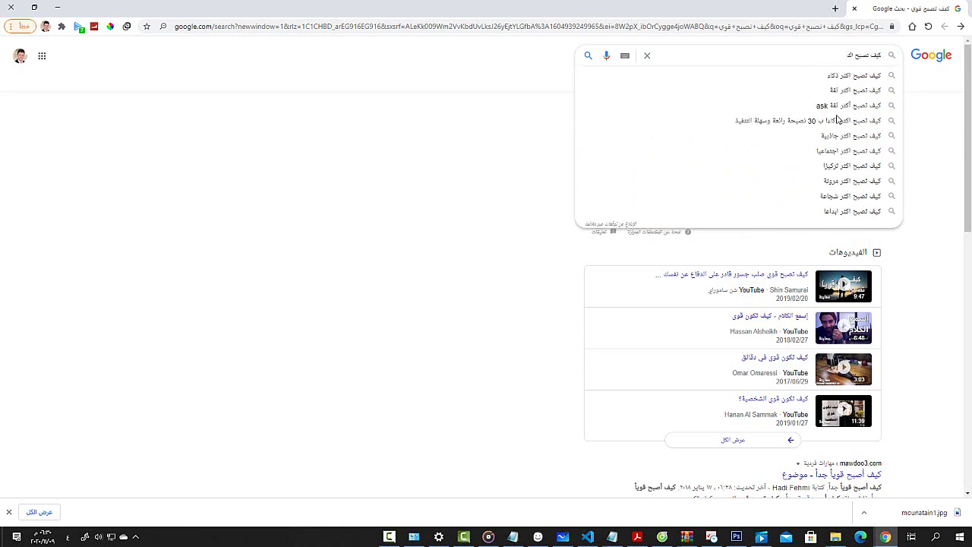
type("ثر اسرا")
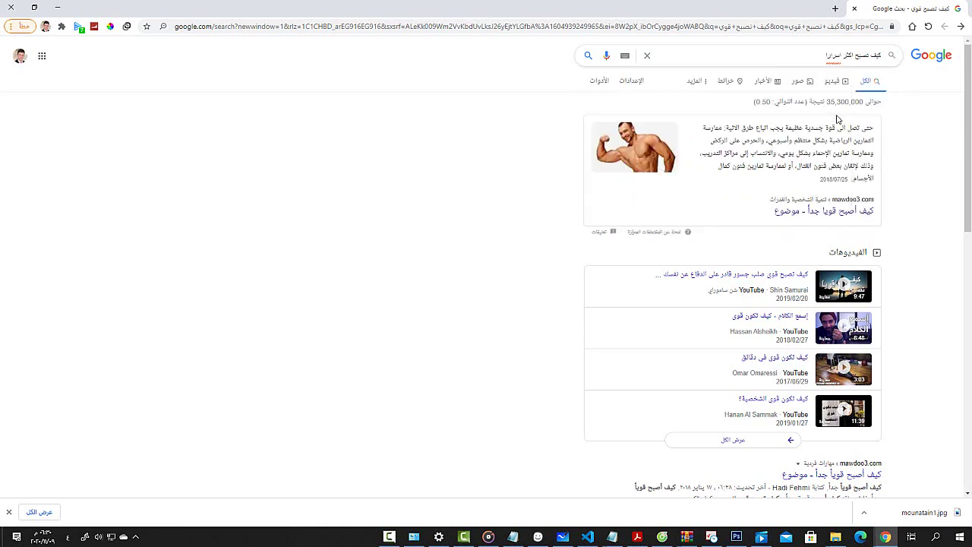
key("Return")
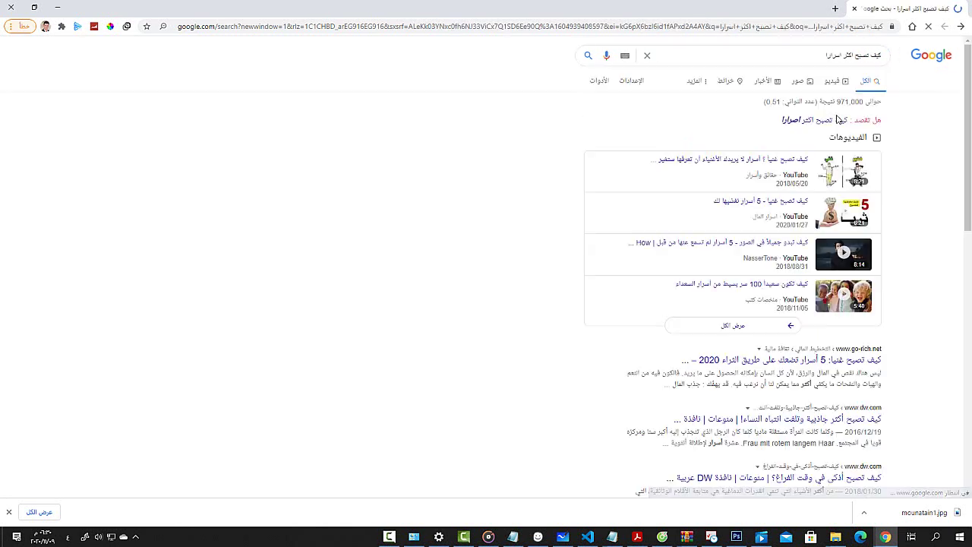
Step: Look through the Google results for a suitable article for the card's body text
scroll(739, 230, "down", 1)
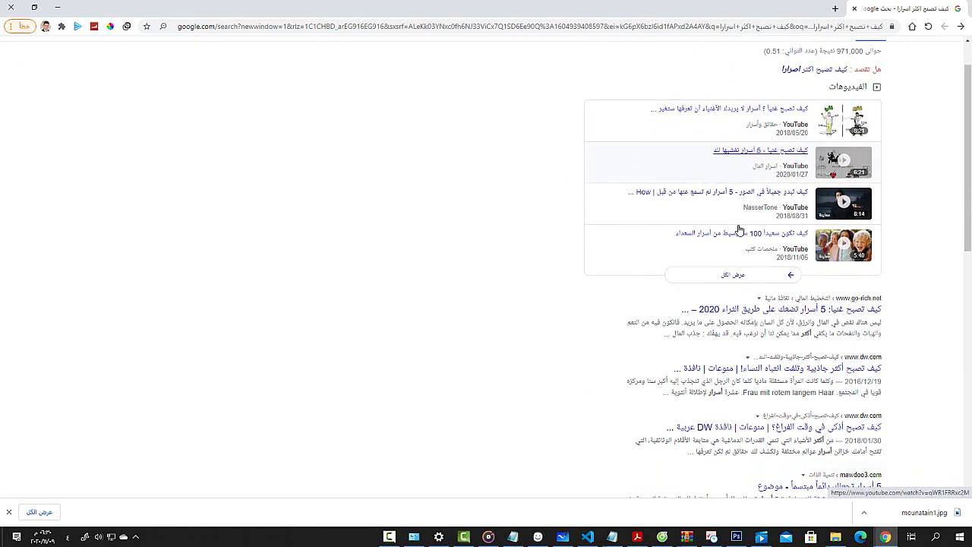
scroll(739, 230, "down", 1)
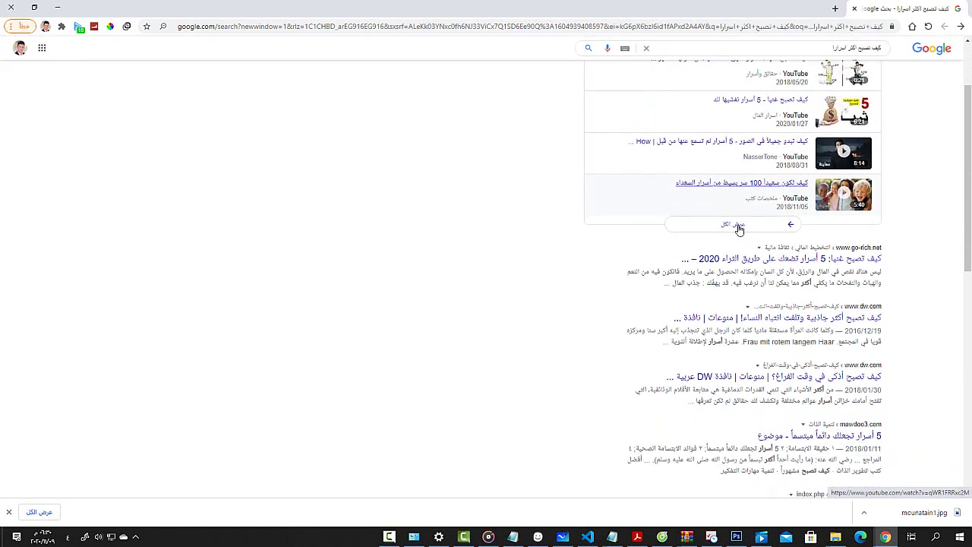
scroll(739, 229, "down", 1)
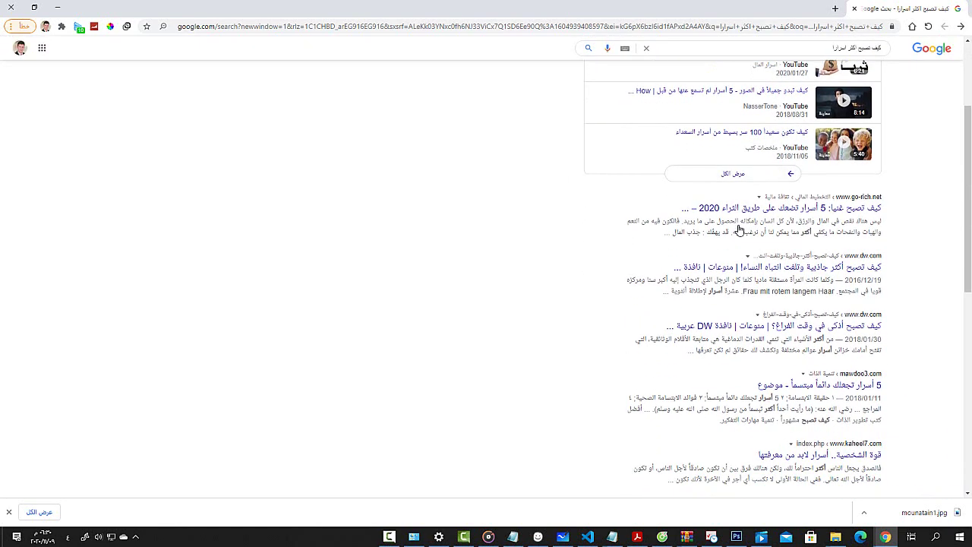
scroll(739, 229, "down", 1)
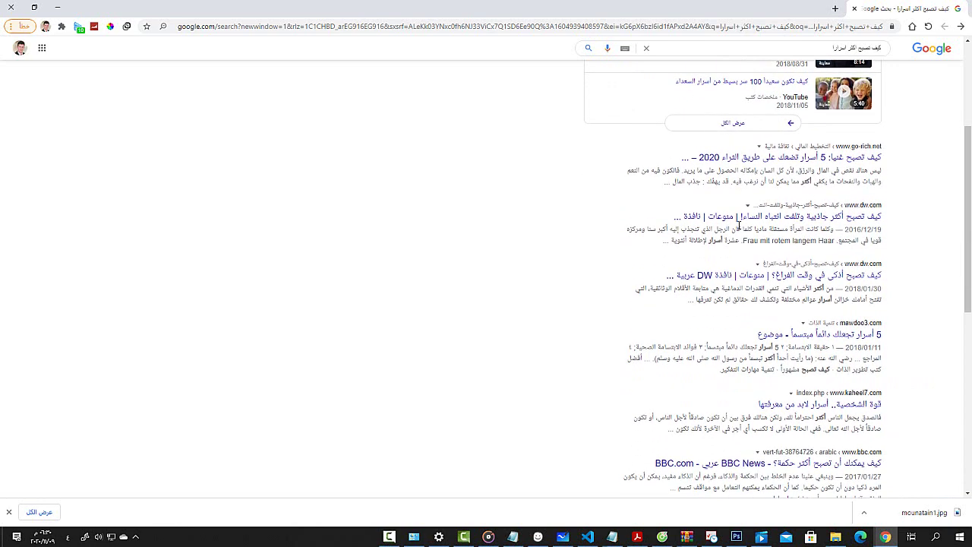
scroll(739, 227, "down", 2)
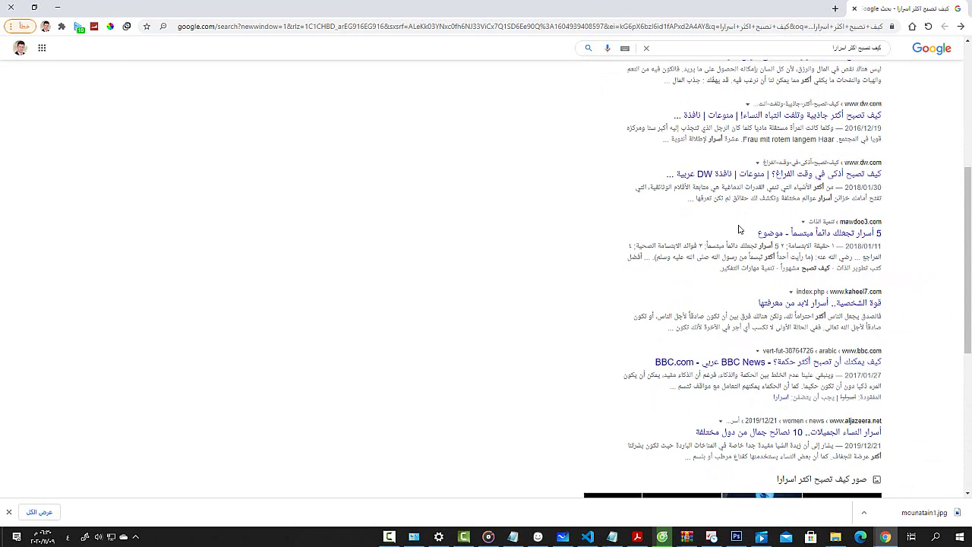
scroll(738, 230, "up", 1)
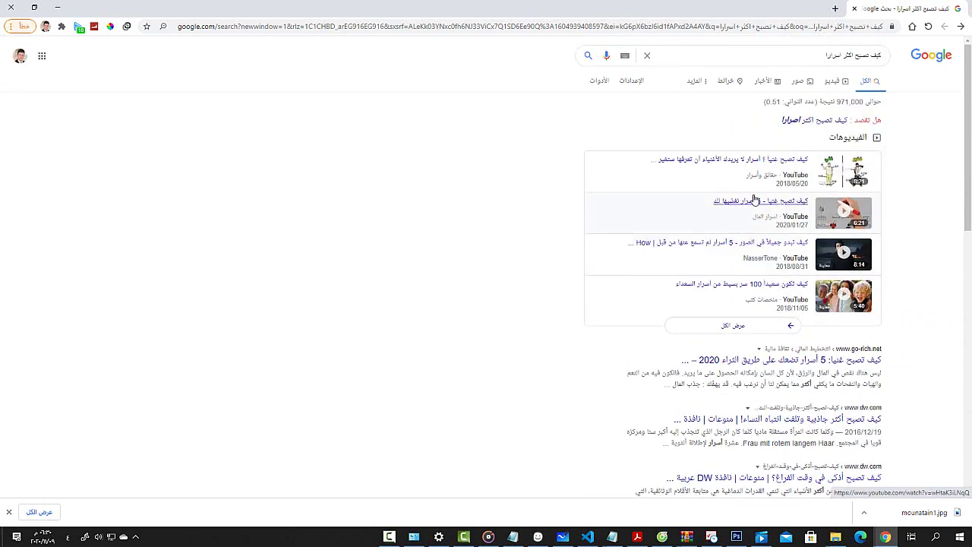
Step: Search Google for "كيف تصبح اكثر عزيمة"
double_click(834, 55)
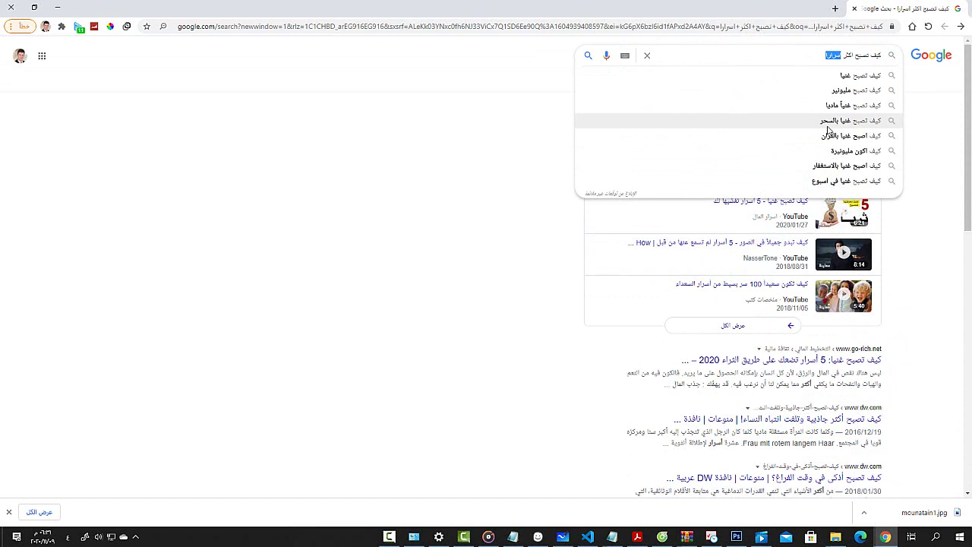
type("قو")
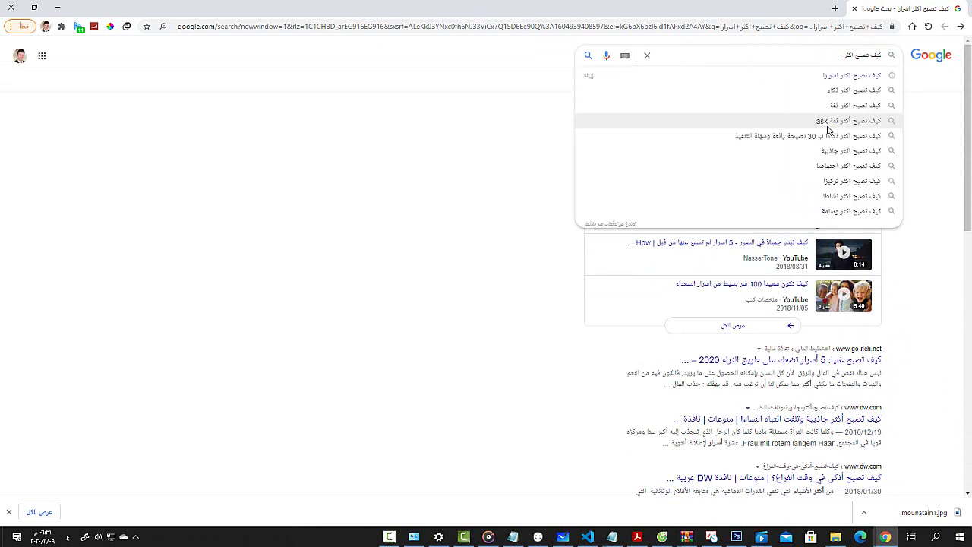
type("عزيز")
key("BackSpace")
type("مة")
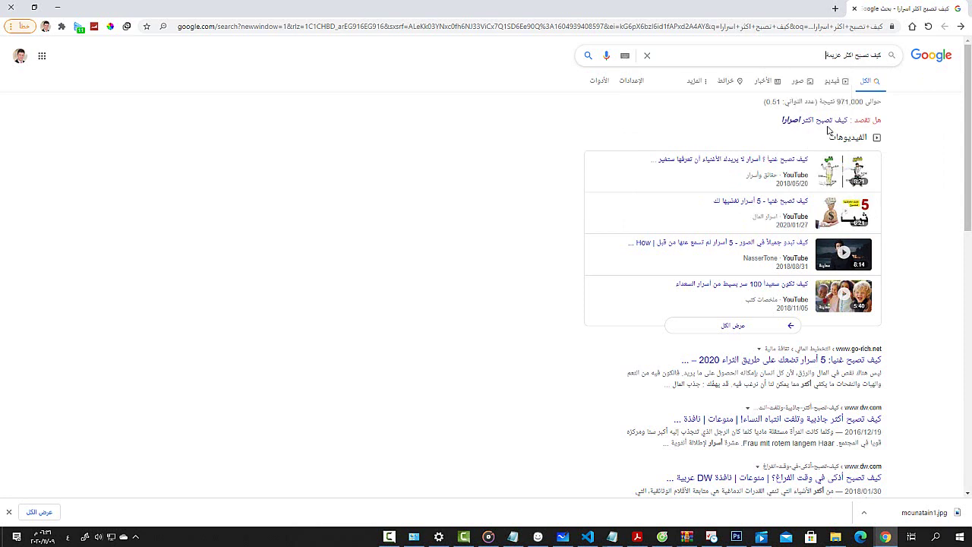
key("Return")
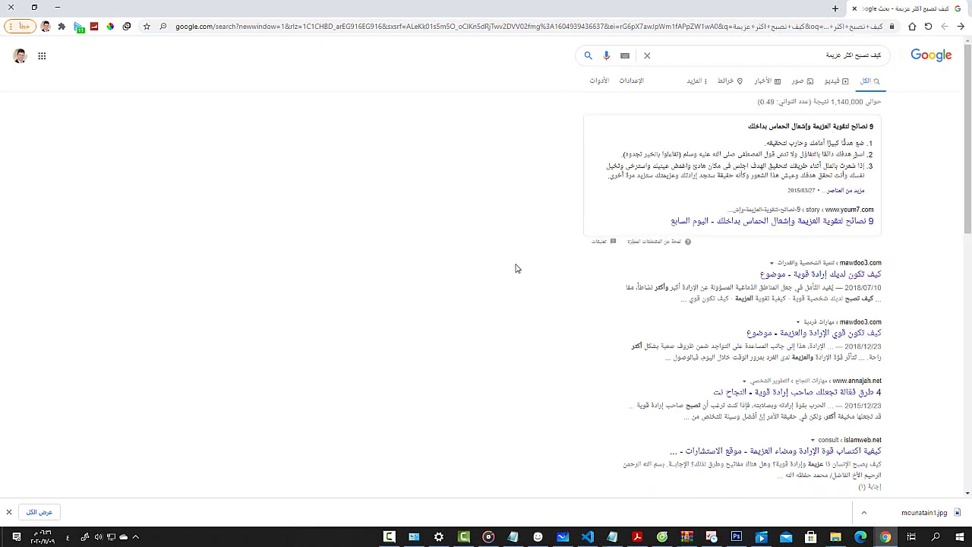
Step: Open the mawdoo3 article "كيف تكون لديك إرادة قوية" and read through its sections for a usable passage
left_click(781, 275)
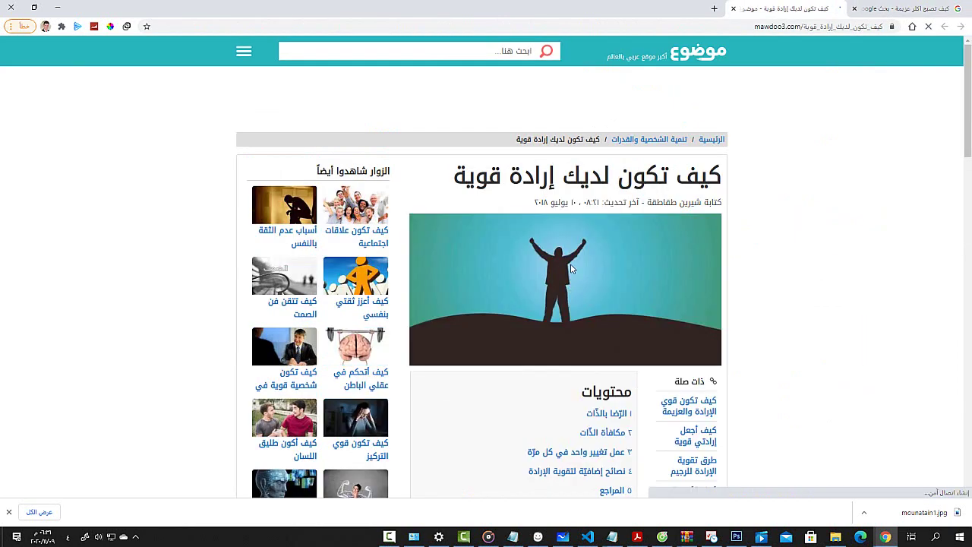
scroll(571, 275, "down", 2)
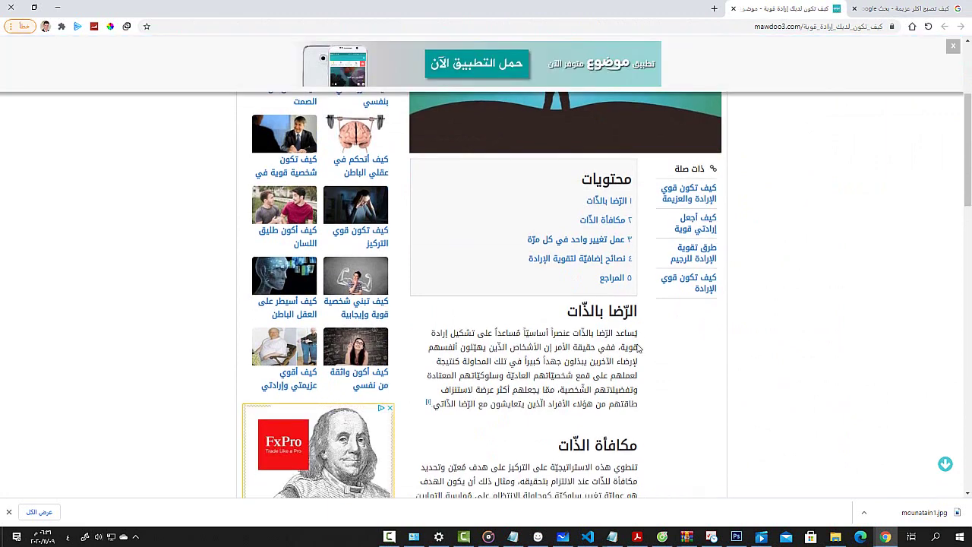
scroll(638, 347, "down", 1)
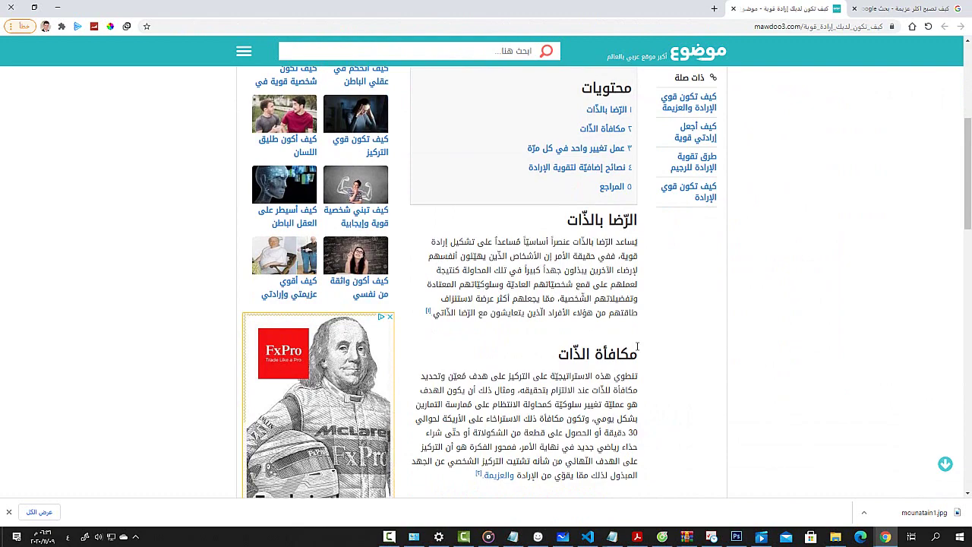
scroll(638, 347, "down", 3)
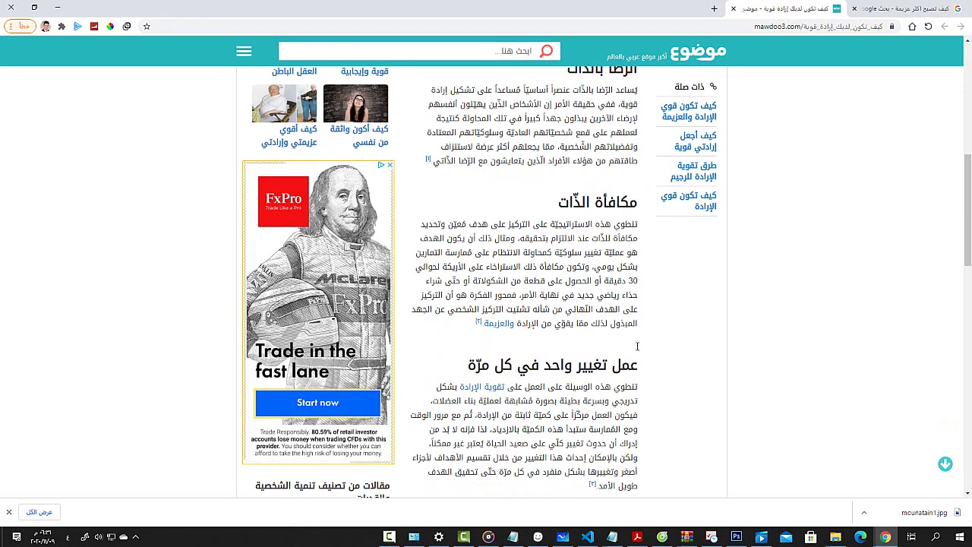
scroll(638, 349, "down", 1)
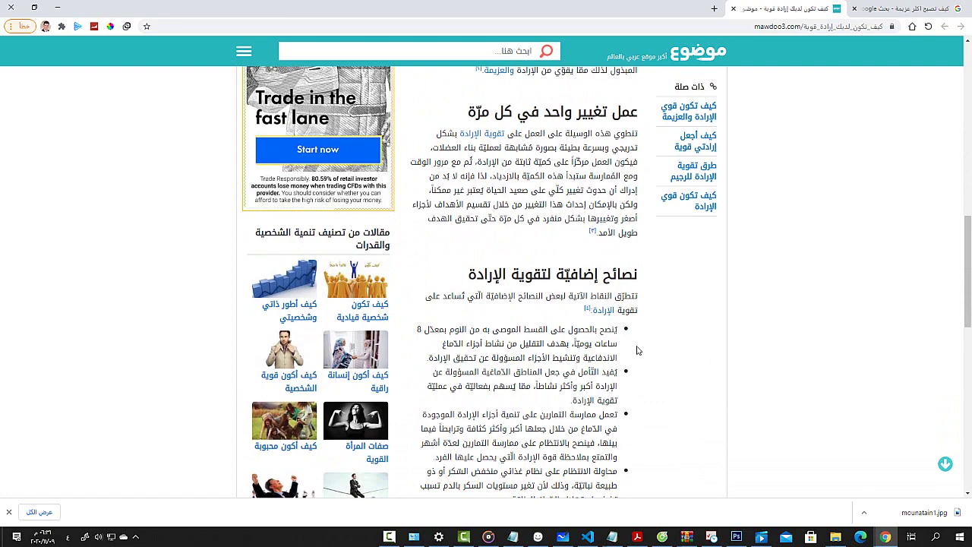
scroll(638, 350, "down", 1)
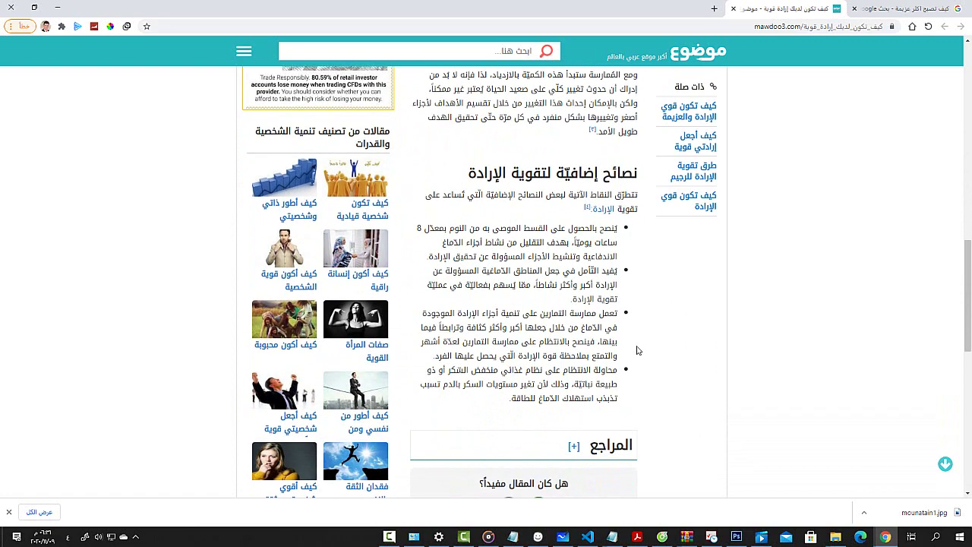
scroll(637, 350, "up", 5)
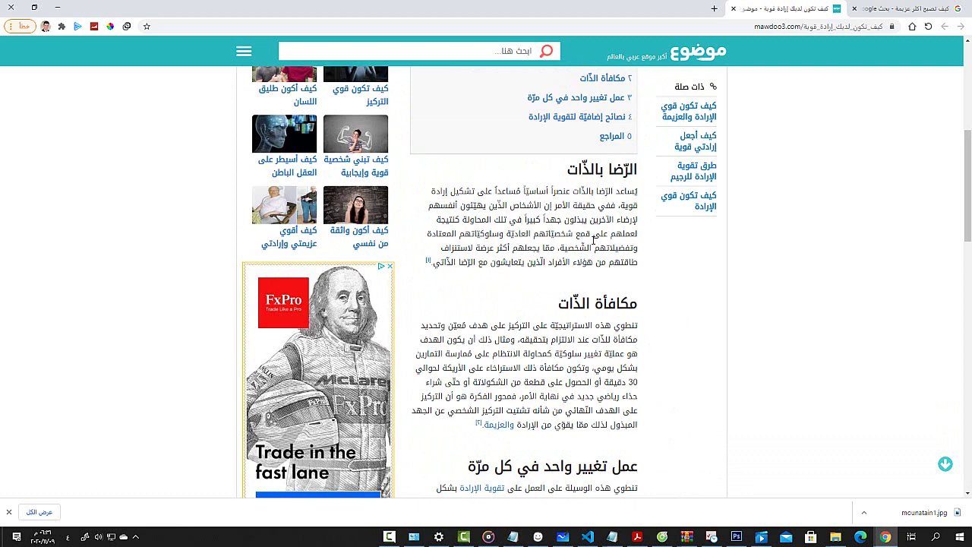
scroll(593, 240, "up", 1)
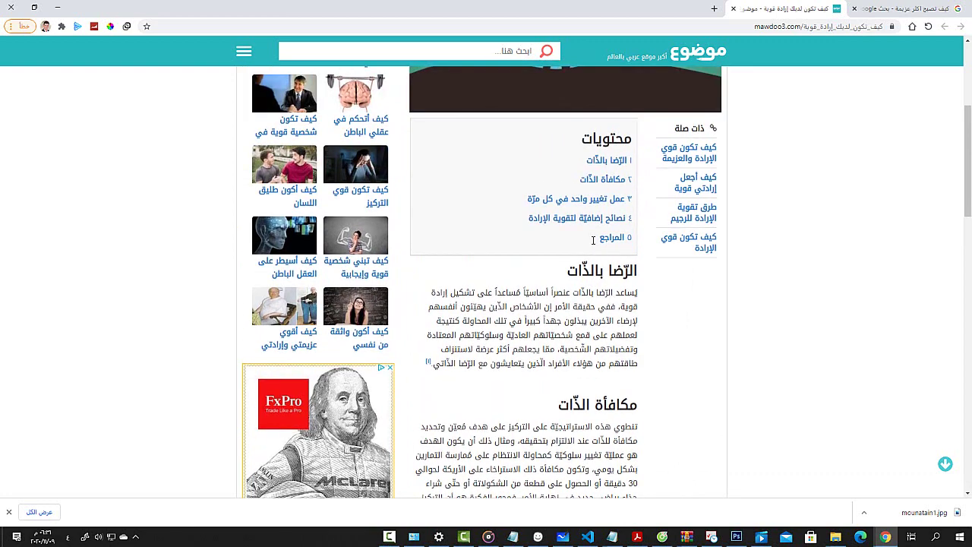
Step: Open the related article "كيف تكون قوي الإرادة والعزيمة" and go to its section "تنفيذ المهام ذات الأولوية"
left_click(678, 157)
scroll(587, 283, "down", 4)
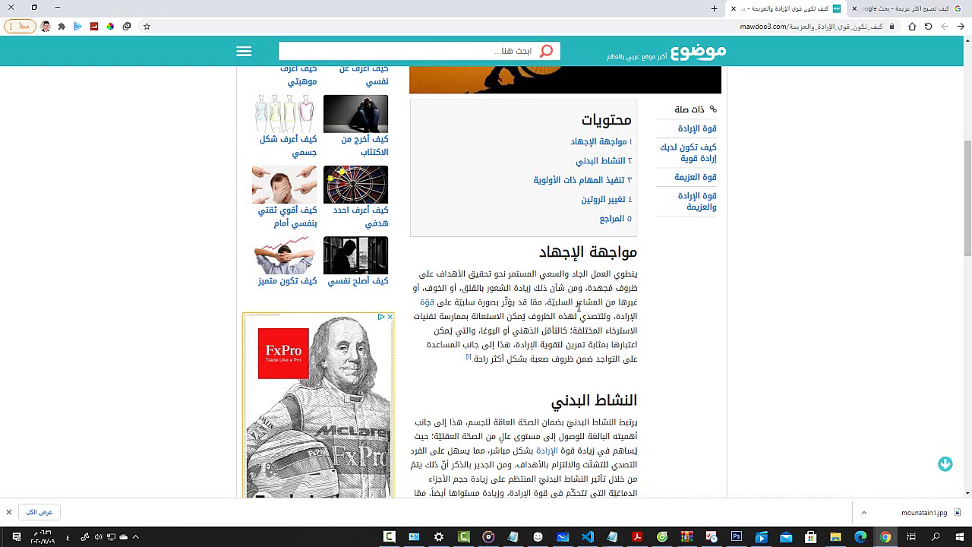
scroll(579, 307, "down", 1)
scroll(578, 308, "down", 1)
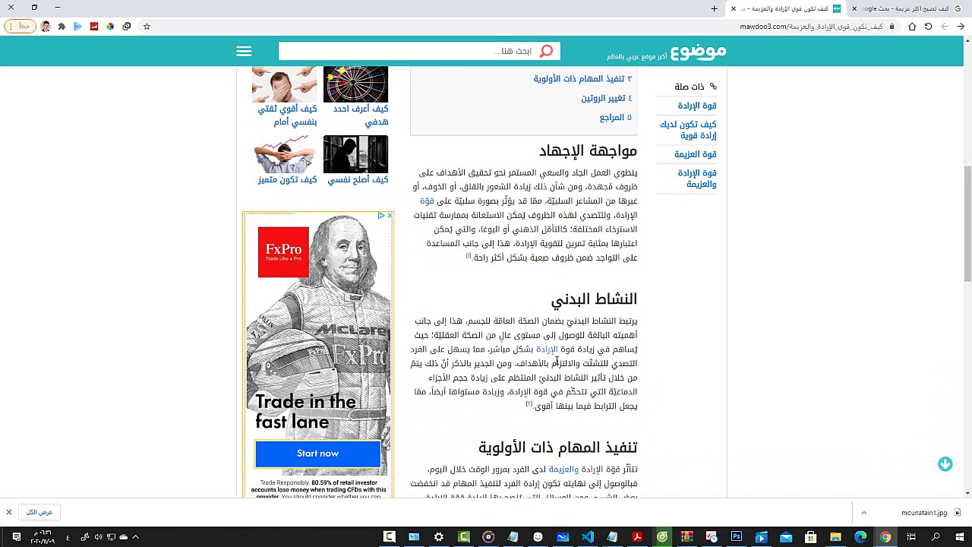
scroll(557, 361, "down", 1)
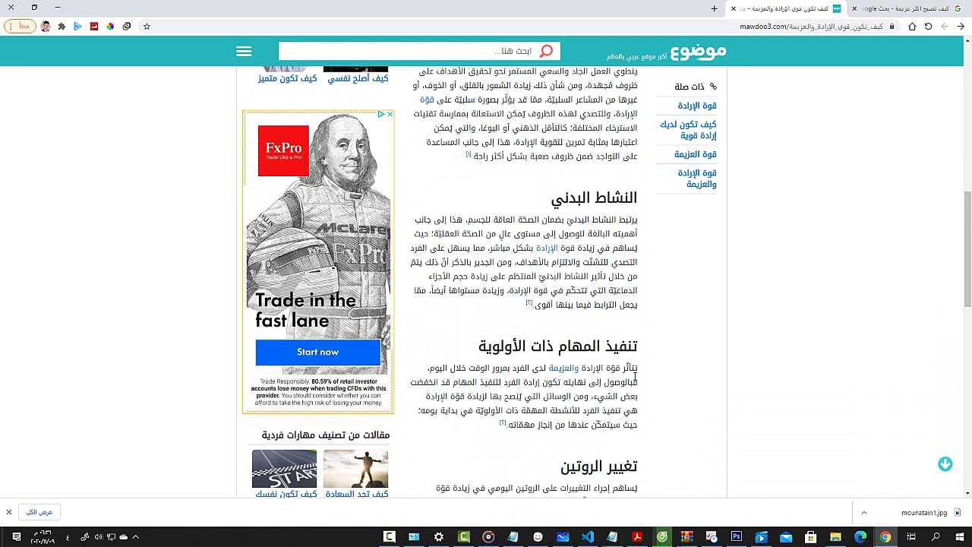
Step: Copy the opening of the "تنفيذ المهام ذات الأولوية" section through "لتنفيذ المهام" and paste it over the old text in Notepad
left_click_drag(638, 368, 554, 385)
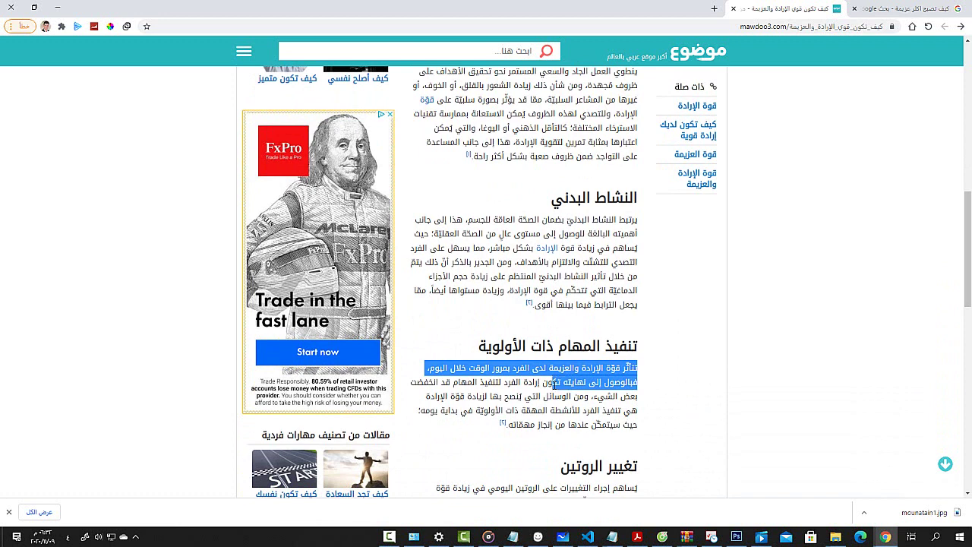
left_click_drag(553, 385, 463, 387)
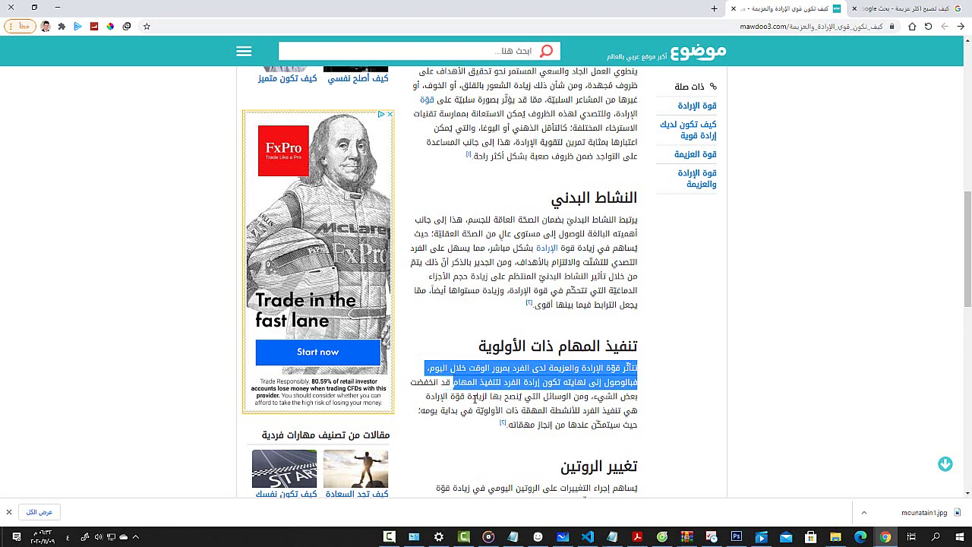
left_click(474, 398)
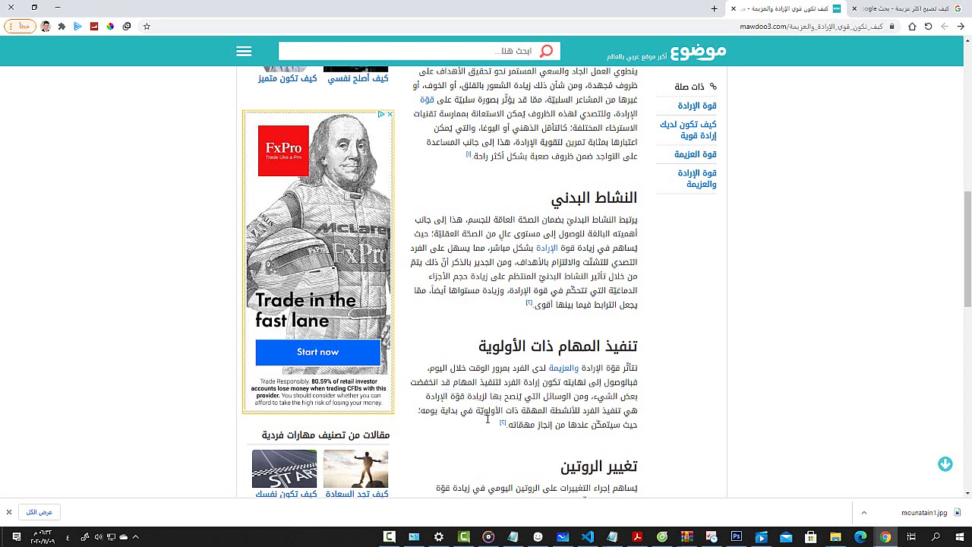
left_click(612, 537)
left_click(611, 518)
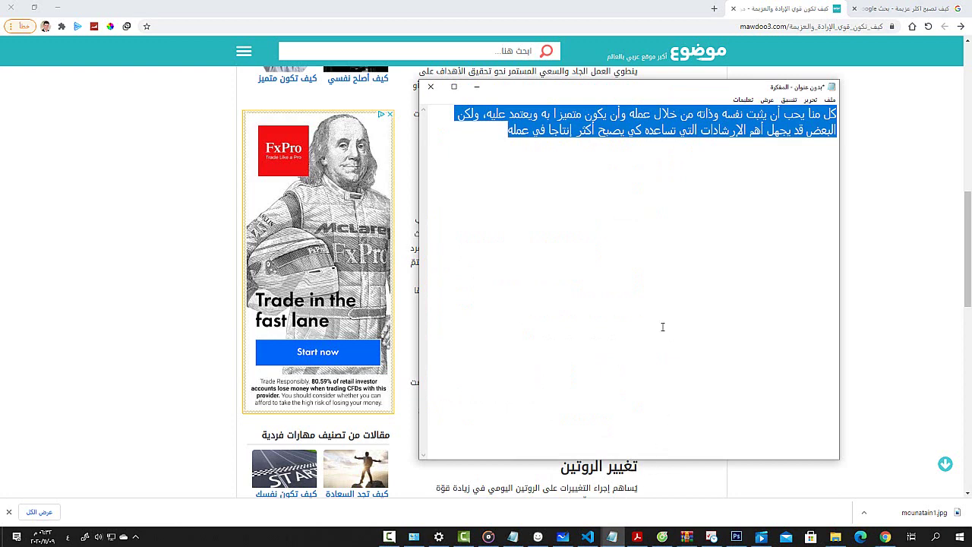
type("تتأثّر قوّة الإرادة والعزيمة لدى الفرد بمرور الوقت خلال اليوم، فبالوصول إلى نهايته تكون إرادة الفرد لتنفيذ المهام  إقرأ المزيد على موضوع.كوم: https://mawdoo3.com/%D9%83%D9%8A%D9%81_%D8%AA%D9%83%D9%88%D9%86_%D9%82%D9%88%D9%8A_%D8%A7%D9%84%D8%A5%D8%B1%D8%A7%D8%AF%D8%A9_%D9%88%D8%A7%D9%84%D8%B9%D8%B2%D9%8A%D9%85%D8%A9")
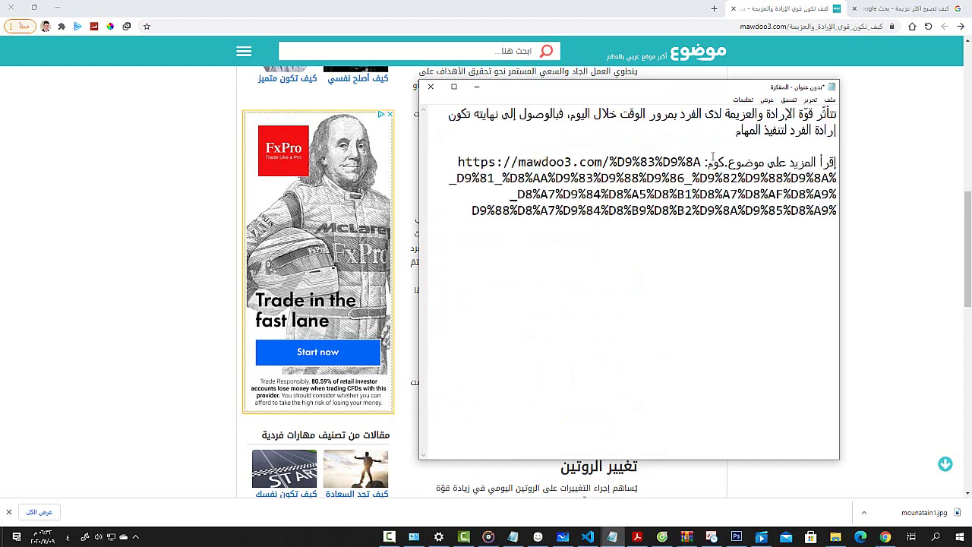
Step: Delete the "إقرأ المزيد" source link from the pasted passage and copy all the remaining text
left_click_drag(836, 145, 826, 218)
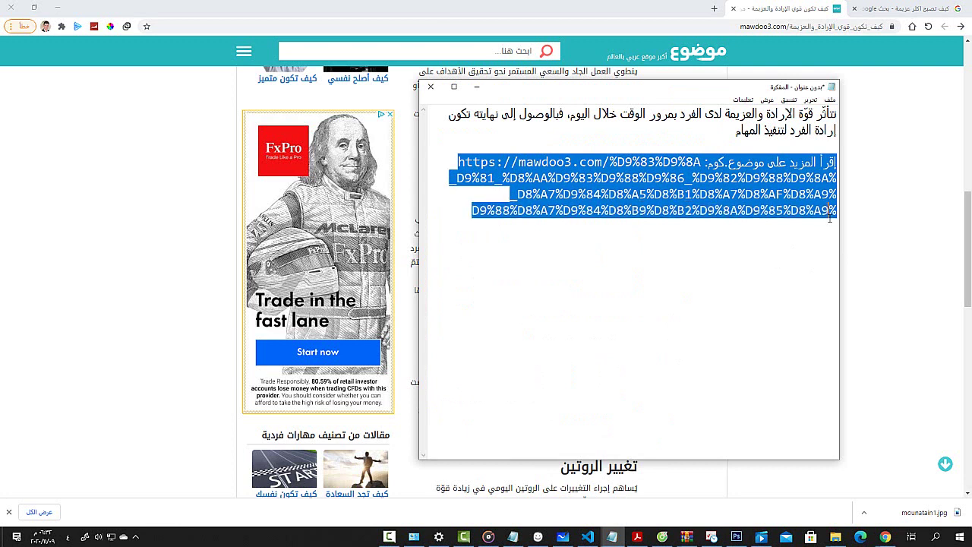
key("Delete")
key("ctrl+a")
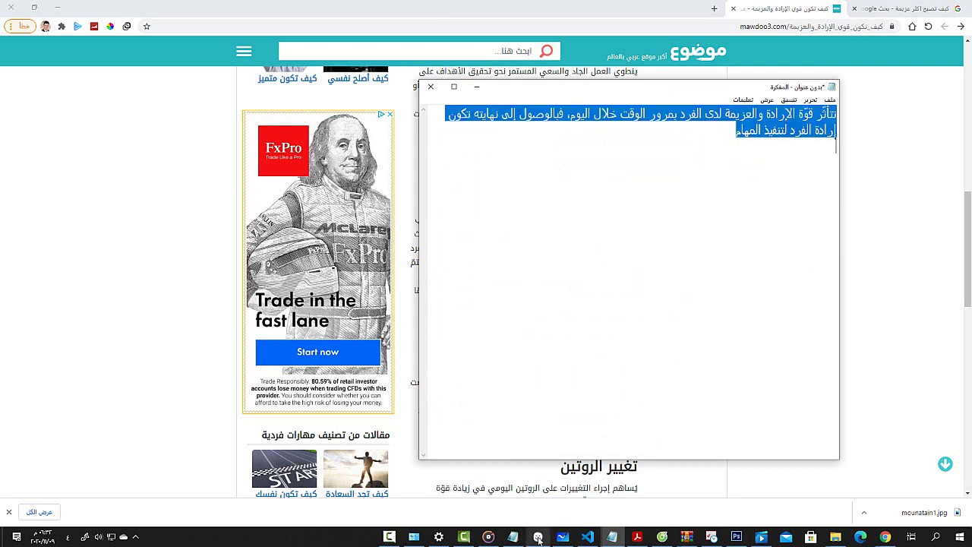
Step: Switch to Balsamiq and replace the "خليك قوي" card's body text with the copied passage about willpower and determination
key("alt+Tab")
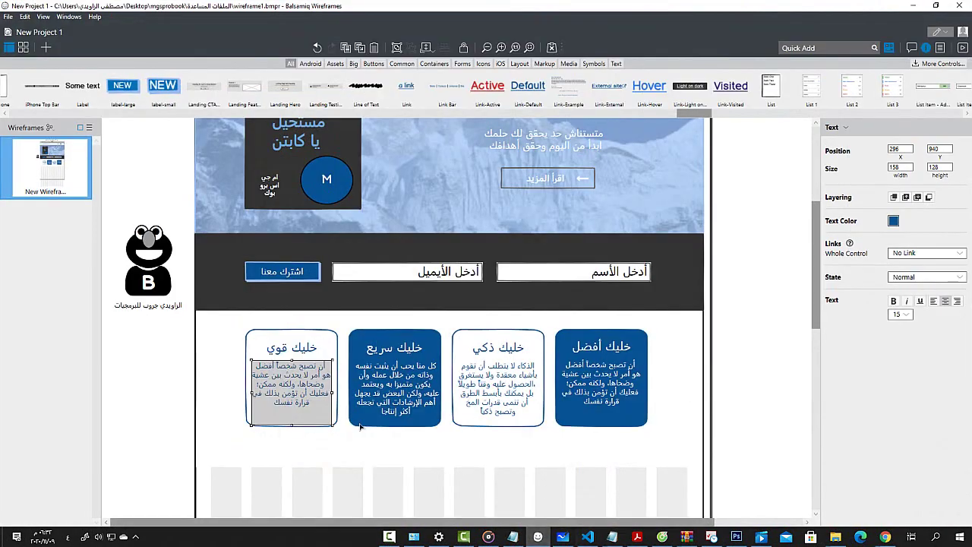
double_click(304, 383)
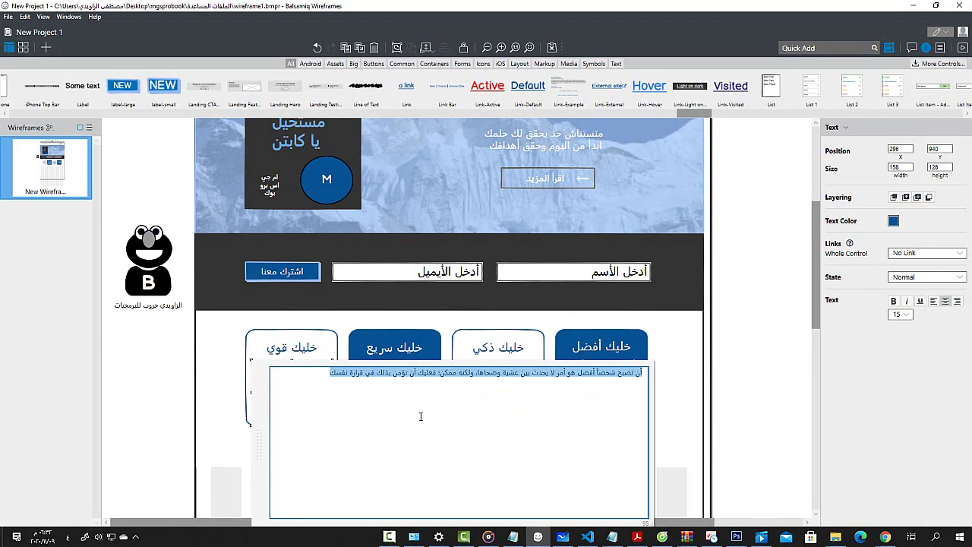
type("تتأثر قوة الإرادة والعزيمة لدى الفرد بمرور الوقت خلال اليوم، فبالوصول إلى نهايته تكون إرادة الفرد لتنفيذ المهام")
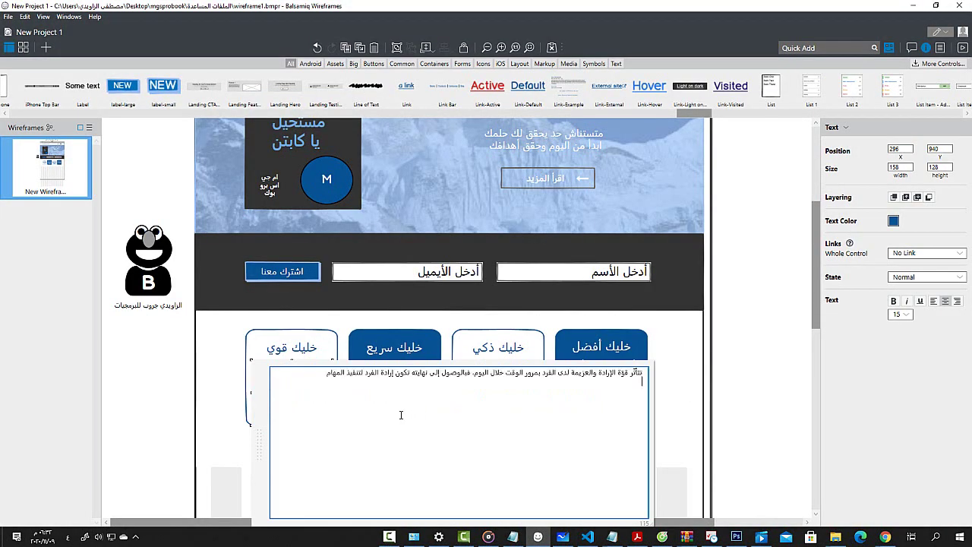
left_click(217, 354)
left_click(217, 354)
left_click(297, 396)
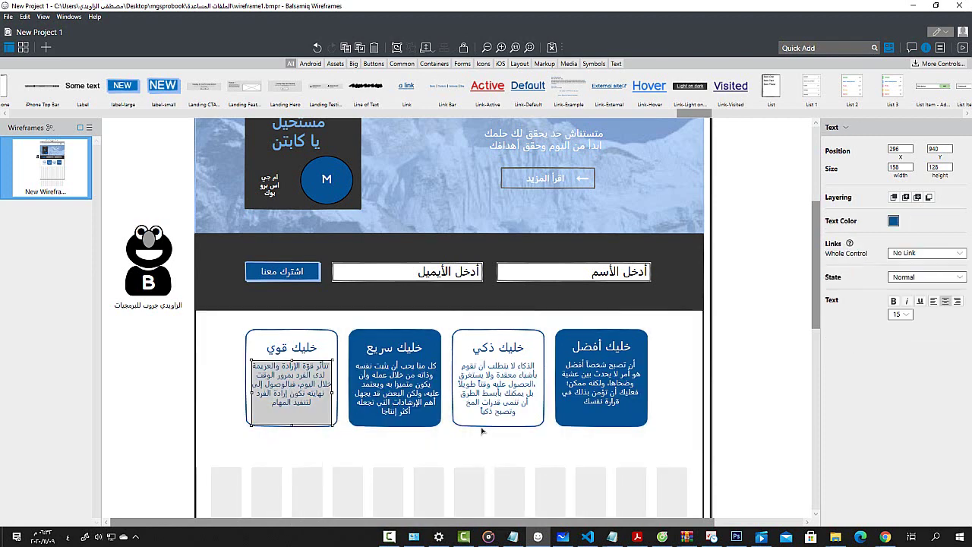
Step: Shorten the white section rectangle behind the four cards to a height of 280 and deselect it
left_click(450, 457)
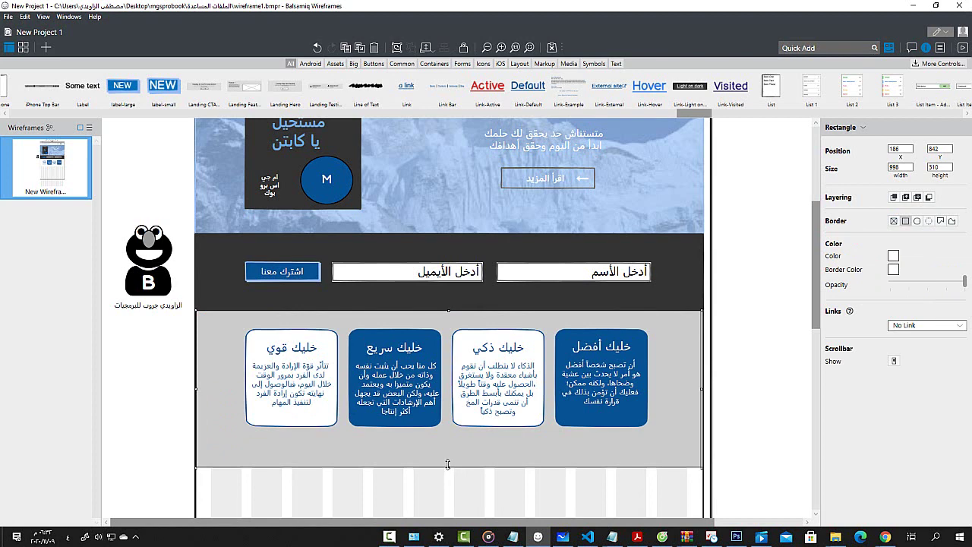
left_click_drag(447, 464, 447, 451)
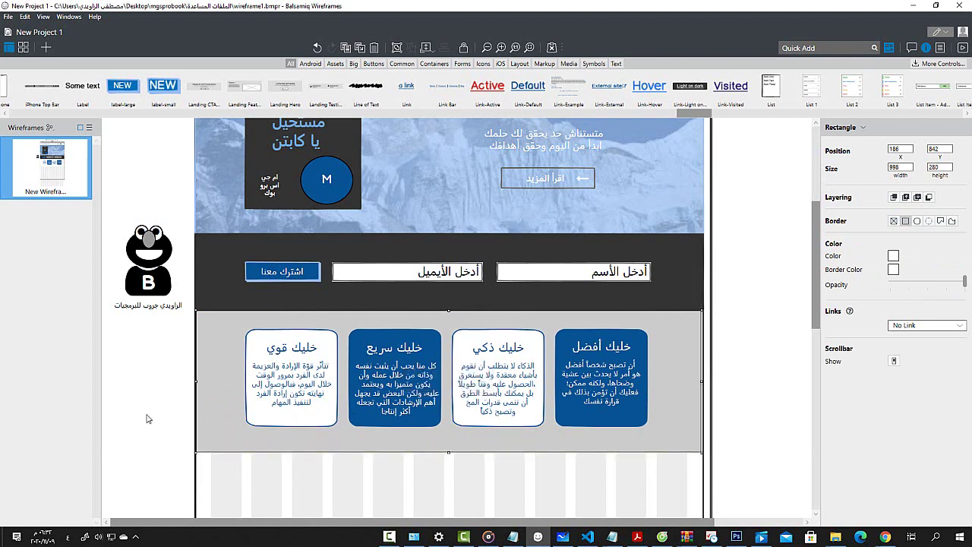
left_click(145, 417)
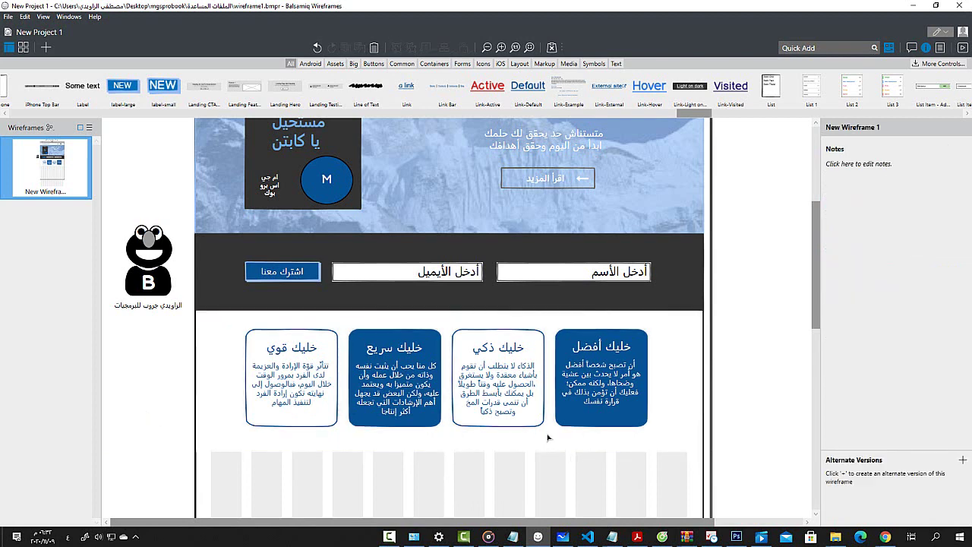
Step: Review the wireframe from the browser header through the hero and subscription bar to the four cards
scroll(546, 437, "up", 5)
scroll(546, 436, "down", 5)
scroll(490, 349, "up", 5)
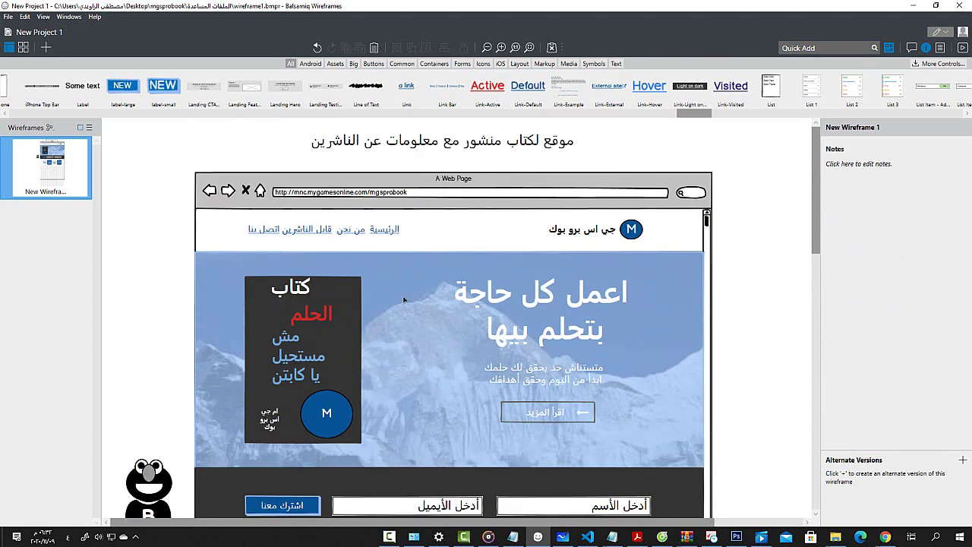
scroll(404, 300, "down", 5)
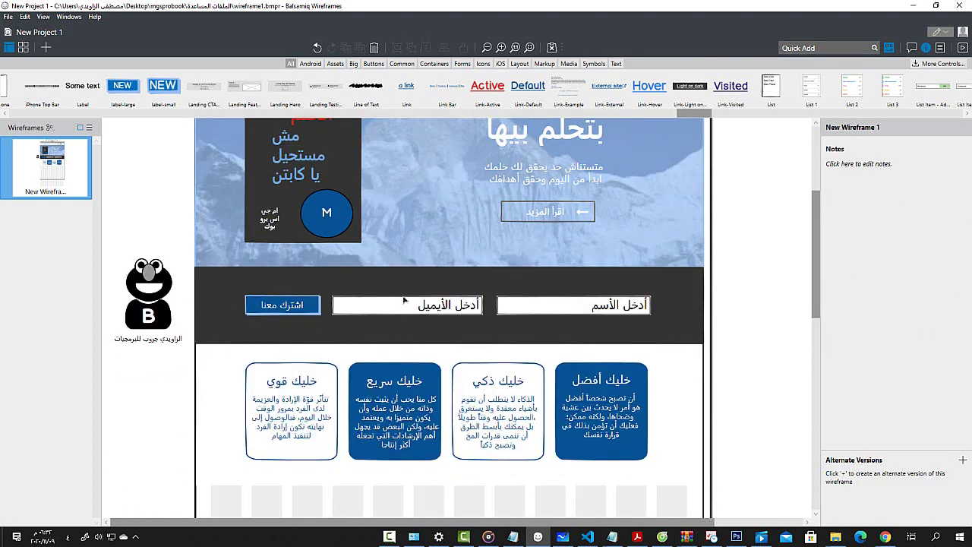
scroll(404, 300, "down", 2)
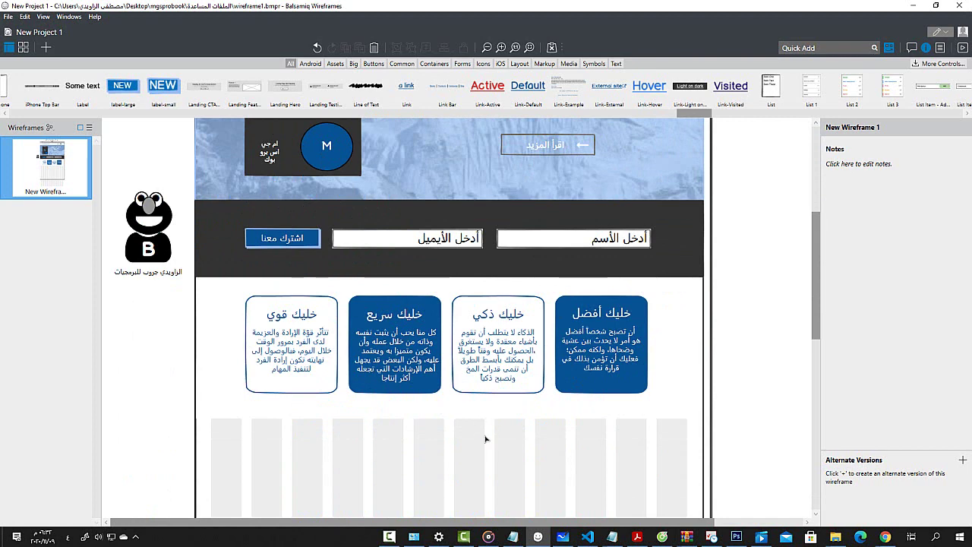
Step: Switch to Microsoft Whiteboard and examine the sketch of the "لماذا هذا الكتاب" section with its text lines and accordion below the four cards
left_click(662, 537)
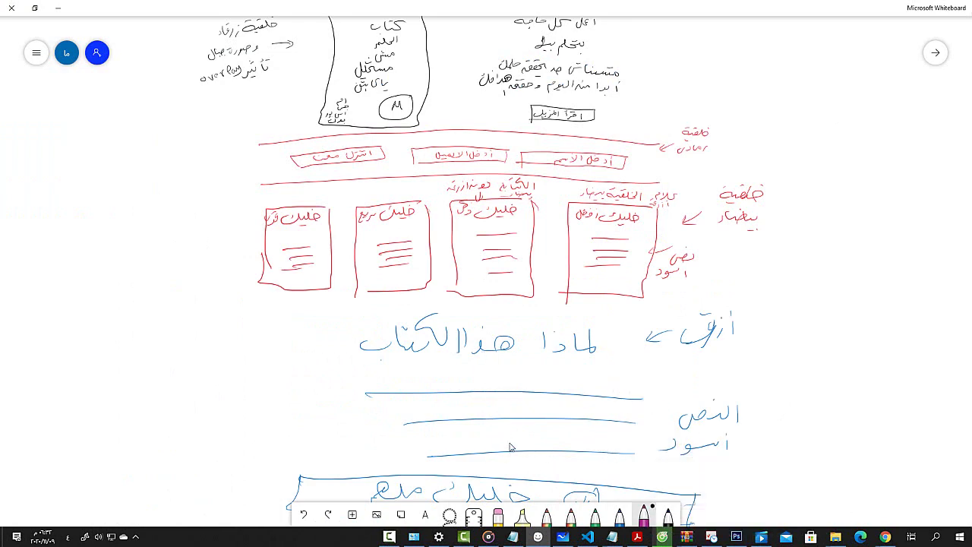
scroll(521, 464, "down", 3)
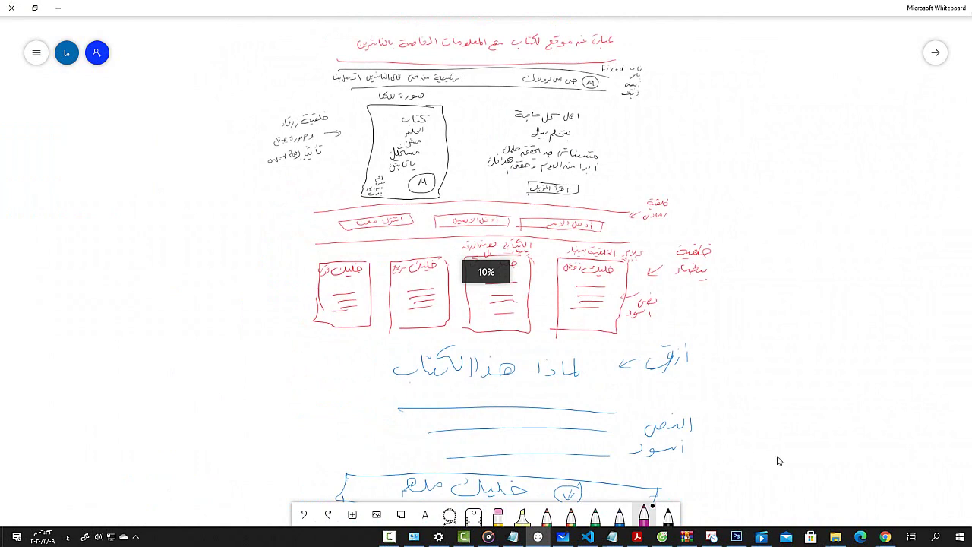
left_click_drag(777, 460, 722, 287)
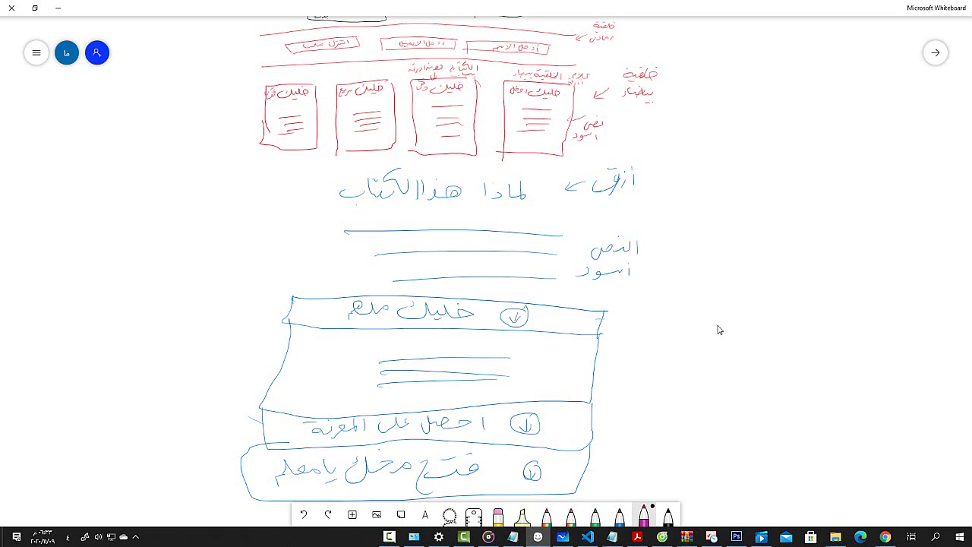
left_click_drag(719, 330, 740, 267)
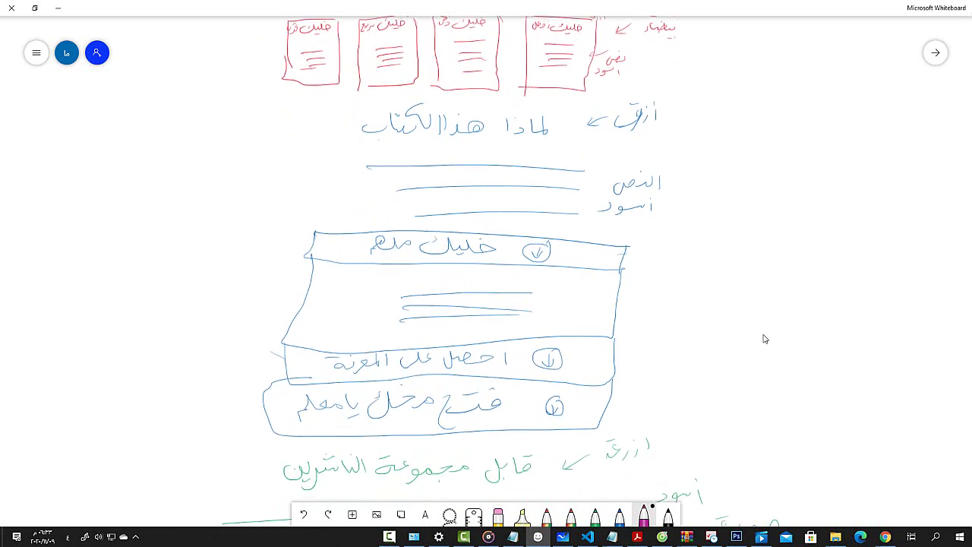